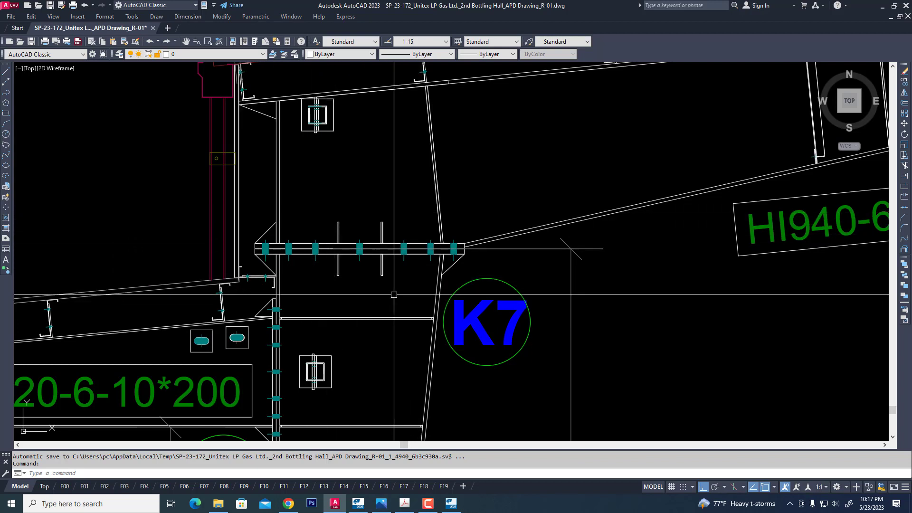
- Examine the bolt and plate callout of DETAIL: K7 in the wall bracing connection drawing
scroll(418, 309, down, 10)
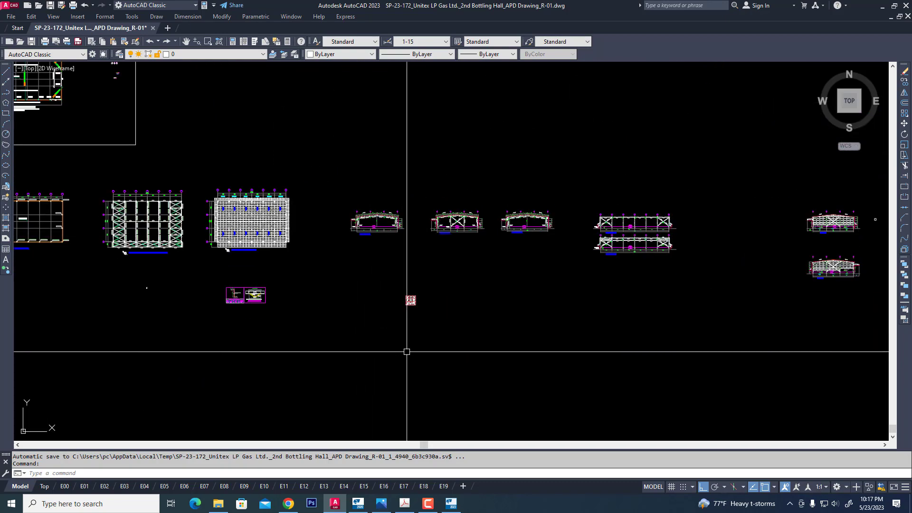
scroll(408, 311, up, 10)
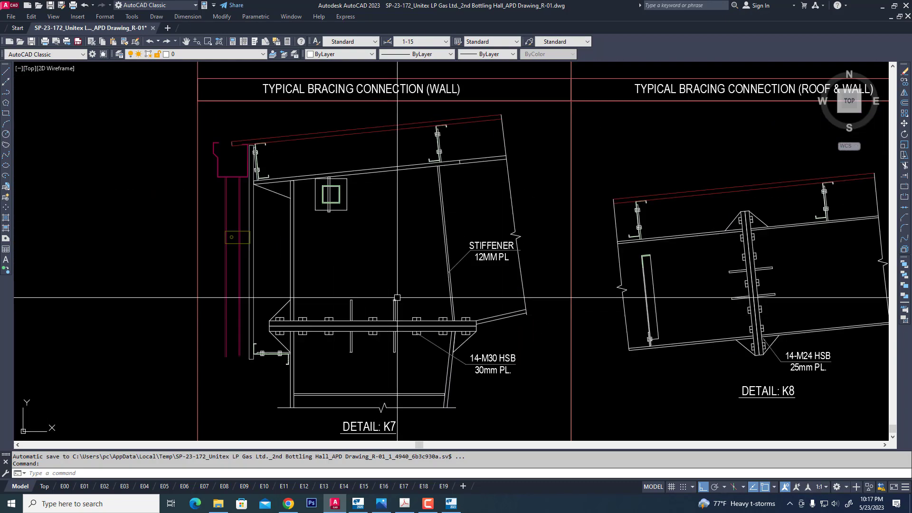
scroll(418, 325, up, 3)
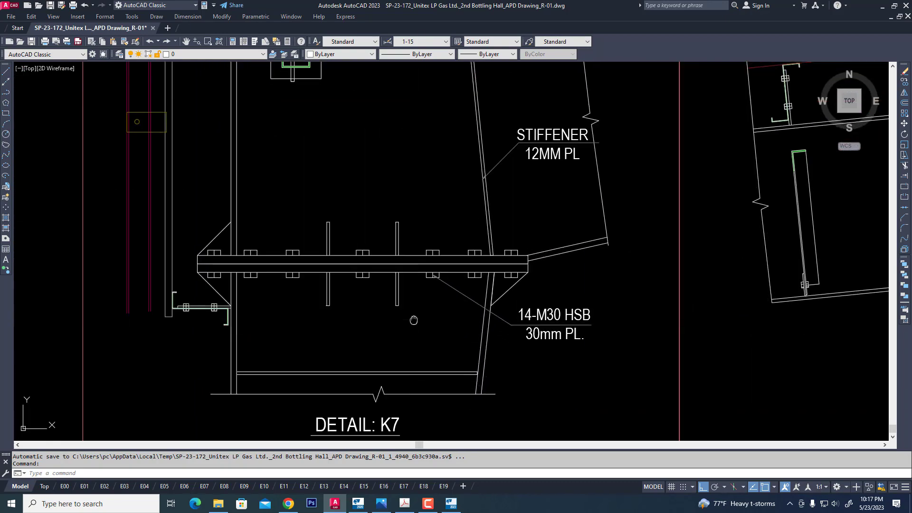
mouse_move(412, 320)
middle_down()
mouse_move(423, 283)
mouse_move(419, 294)
middle_up()
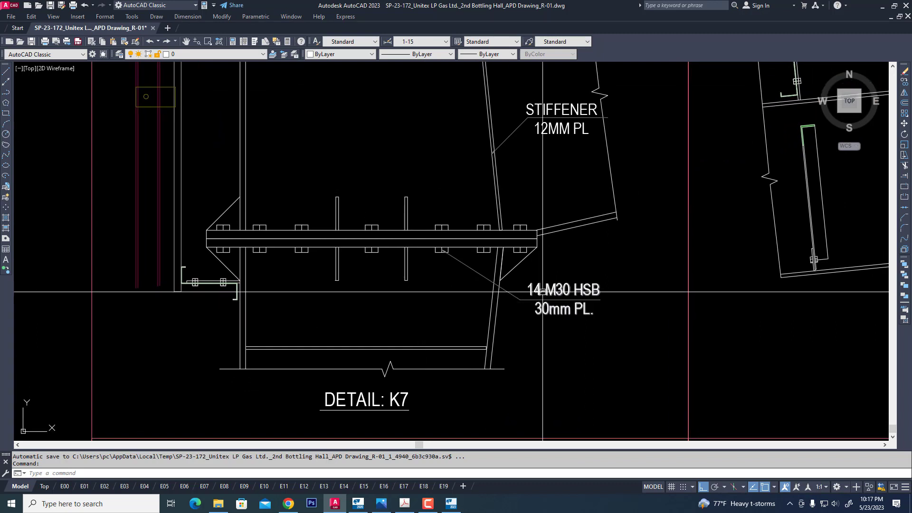
scroll(542, 287, up, 2)
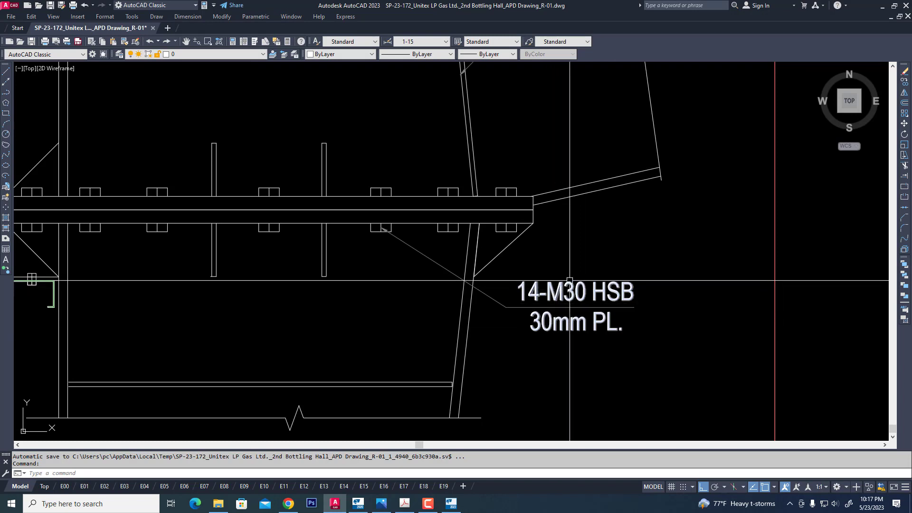
scroll(531, 285, down, 1)
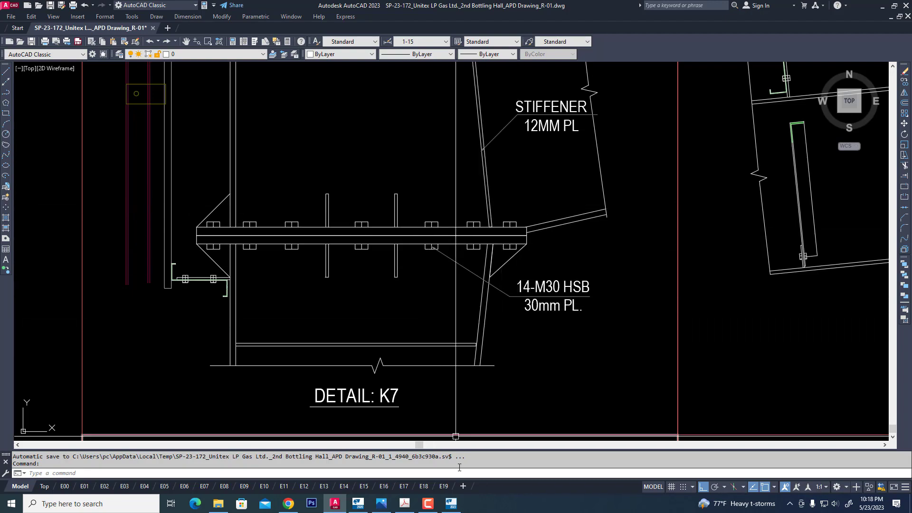
- Switch to Tekla Structures and create a steel beam along the tapered column's top edge, from one flange to the other
click(449, 504)
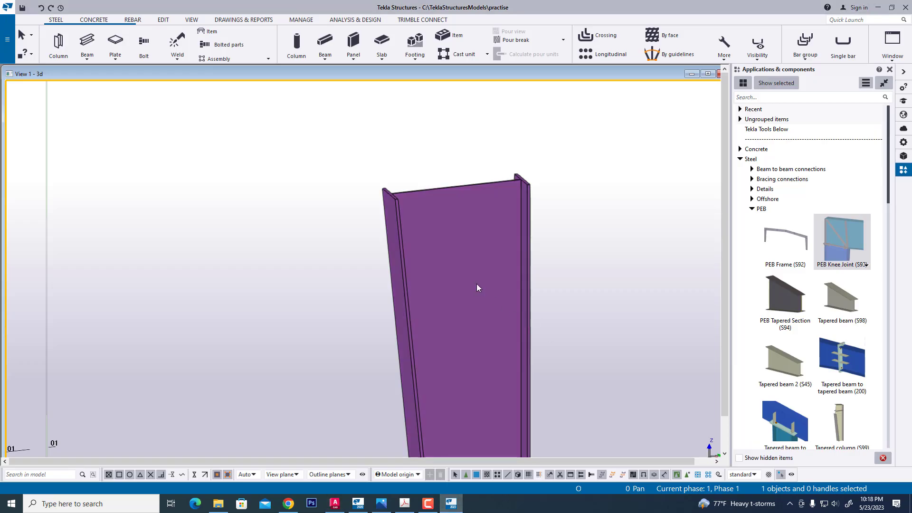
middle_drag(439, 199, 452, 253)
scroll(452, 252, up, 4)
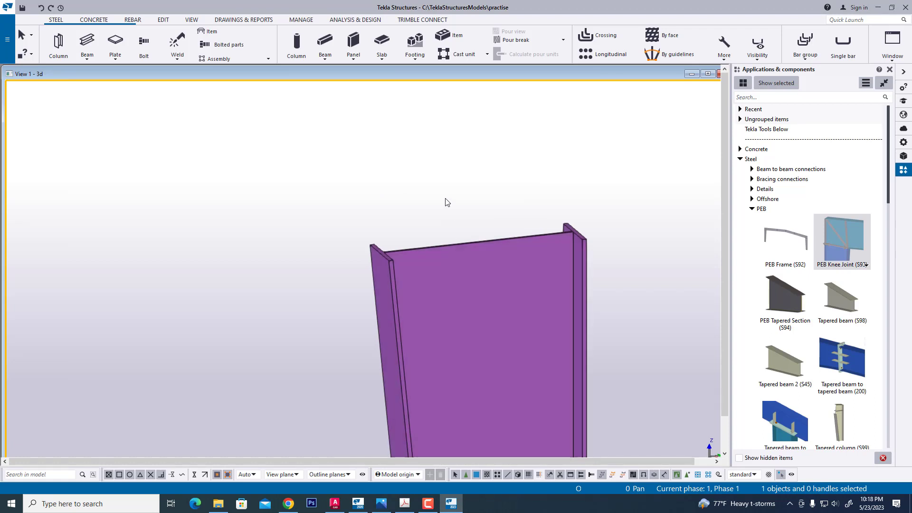
scroll(448, 219, down, 4)
scroll(451, 249, up, 2)
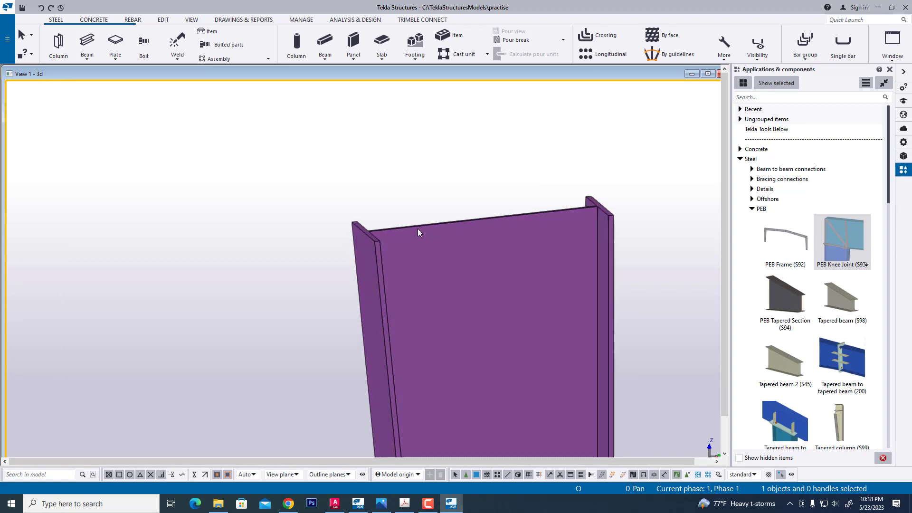
click(87, 40)
scroll(361, 225, up, 1)
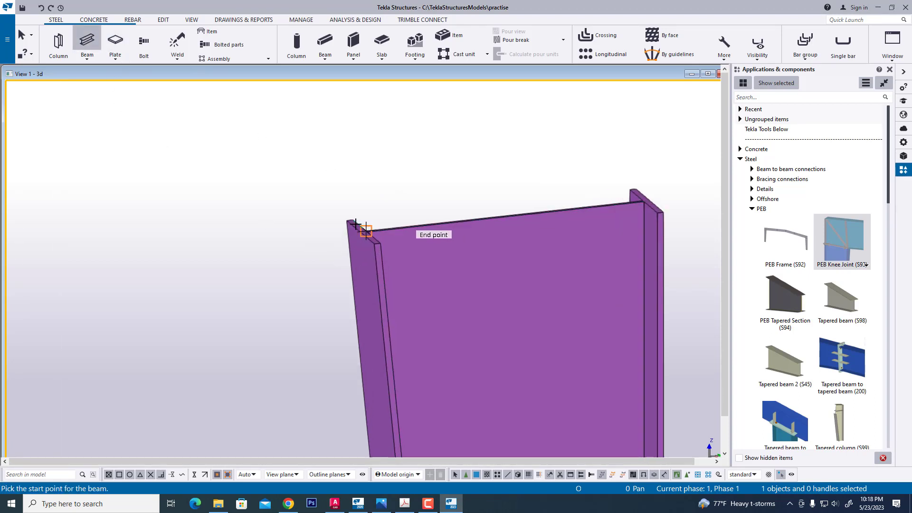
scroll(350, 218, up, 2)
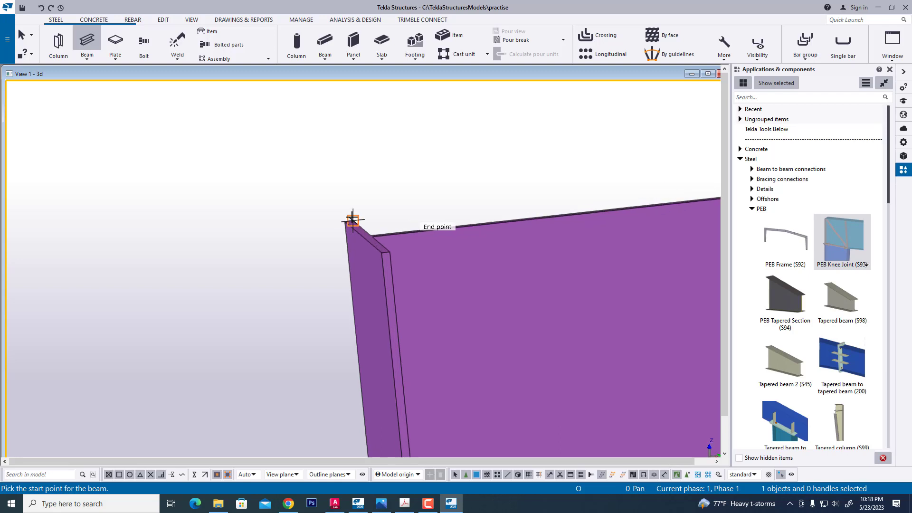
click(364, 242)
scroll(364, 242, down, 2)
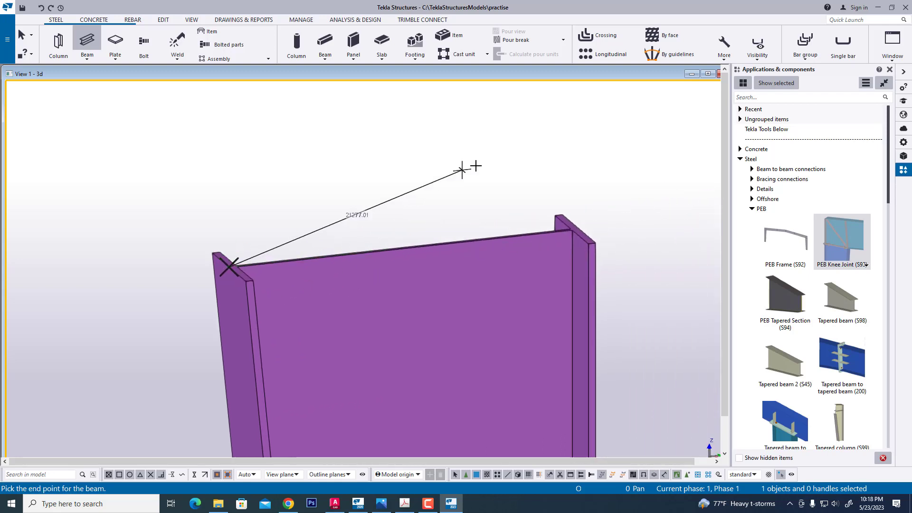
scroll(567, 198, up, 2)
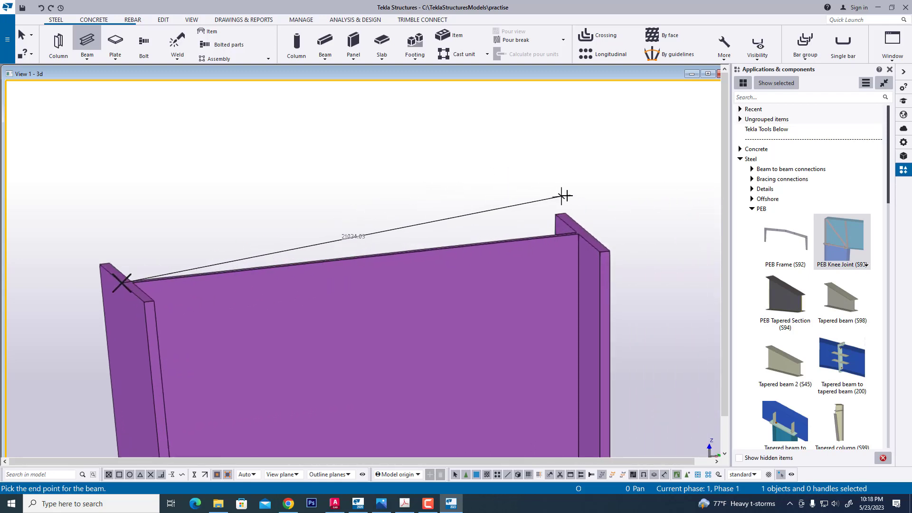
click(586, 232)
right_click(522, 169)
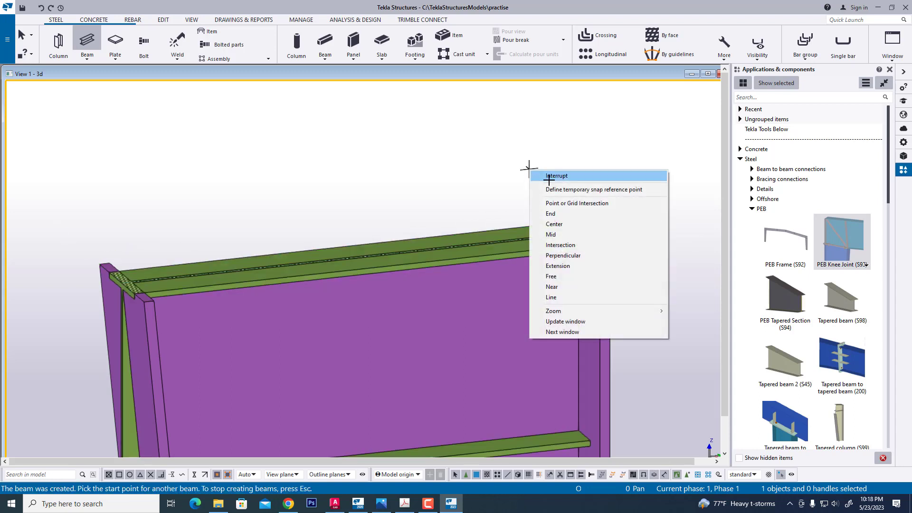
click(546, 174)
- Open the properties of the new beam on the column top and name it END PLATE
scroll(550, 178, down, 2)
scroll(550, 178, down, 1)
click(464, 210)
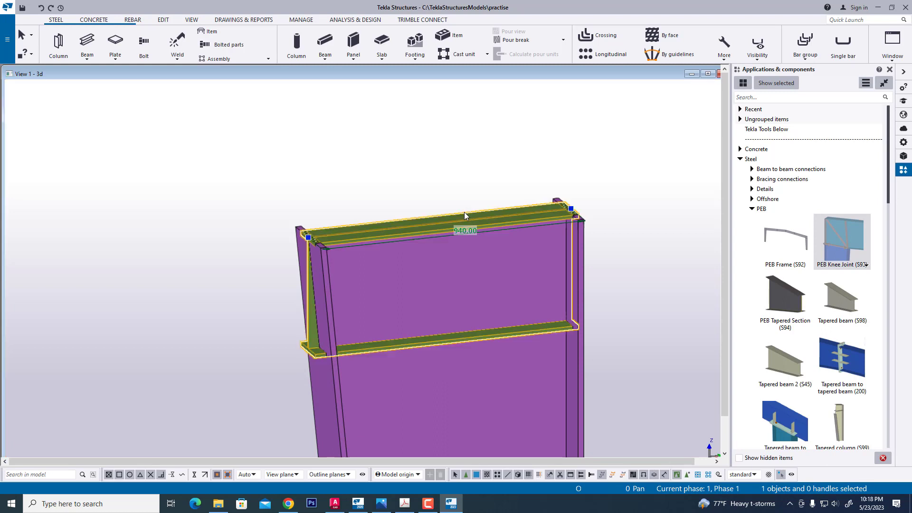
double_click(538, 208)
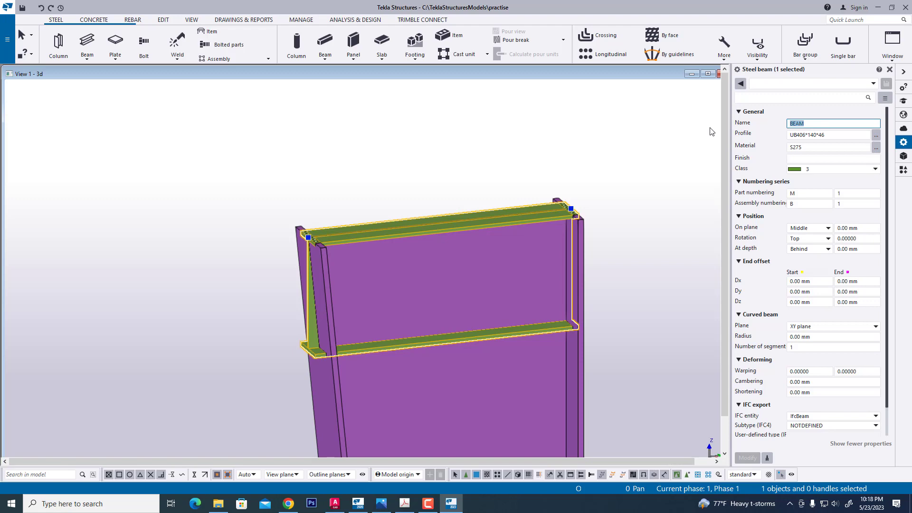
text(END PLATE)
- Choose the PL plate profile for the beam with a height of 300 mm and a width of 30 mm
click(876, 137)
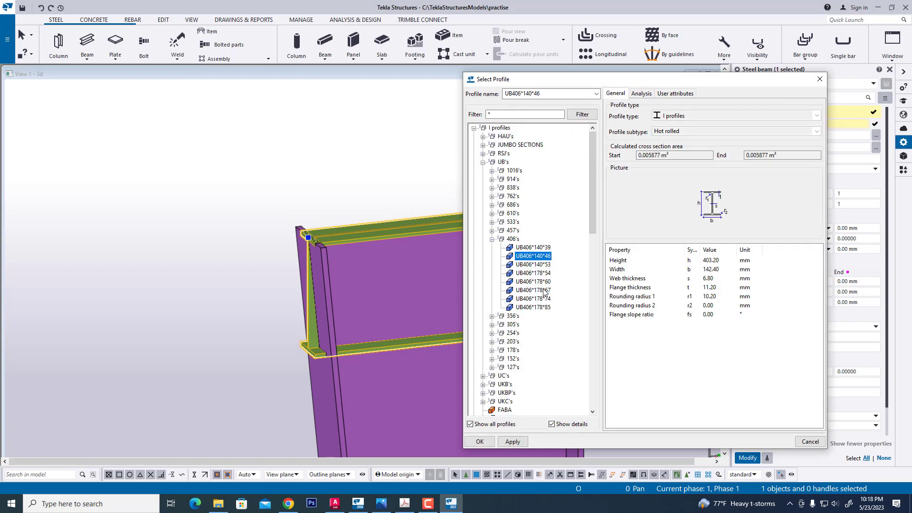
click(474, 127)
click(474, 213)
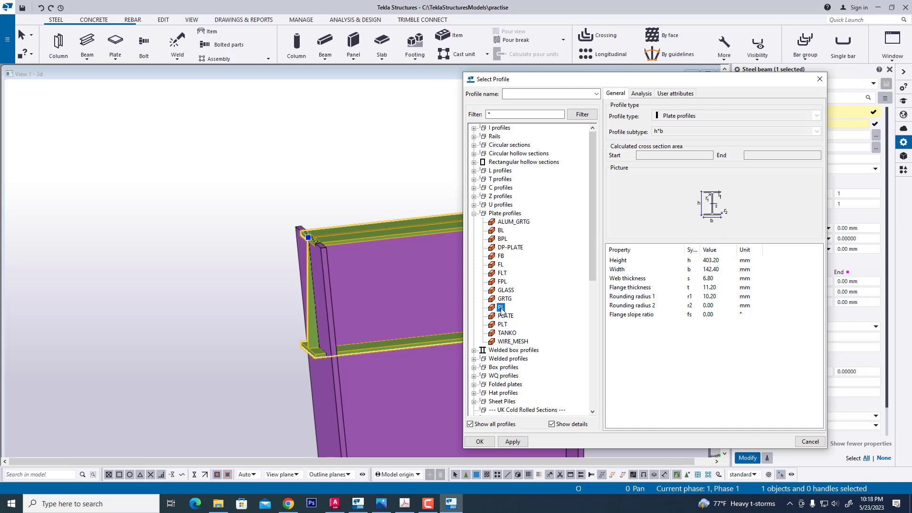
click(725, 261)
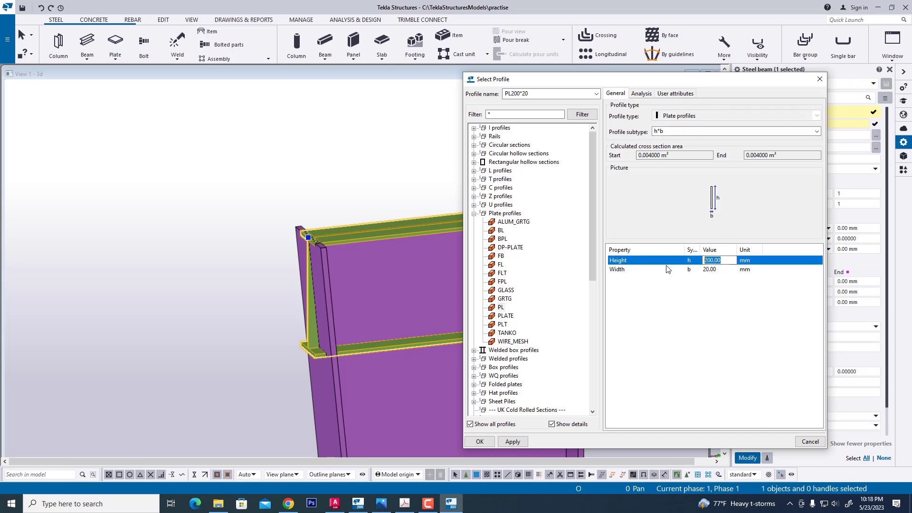
middle_drag(378, 279, 196, 281)
scroll(398, 251, up, 2)
click(398, 244)
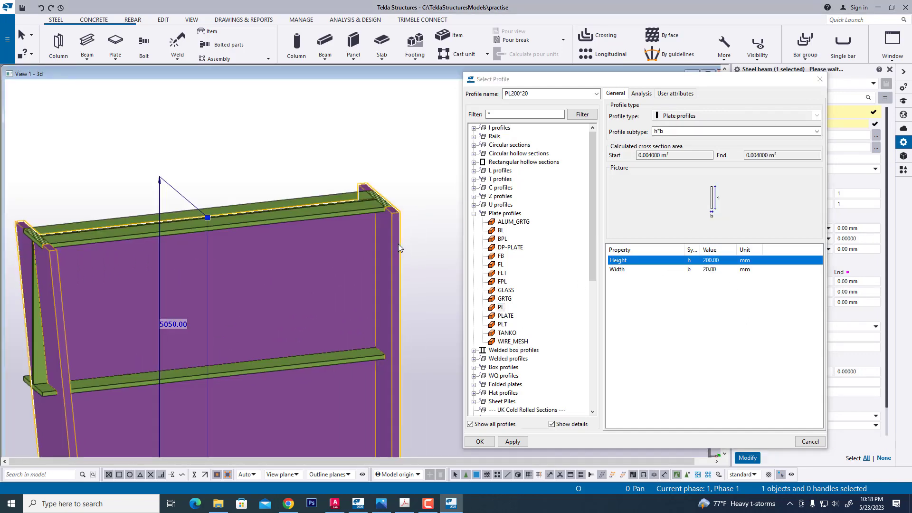
drag(772, 86, 753, 87)
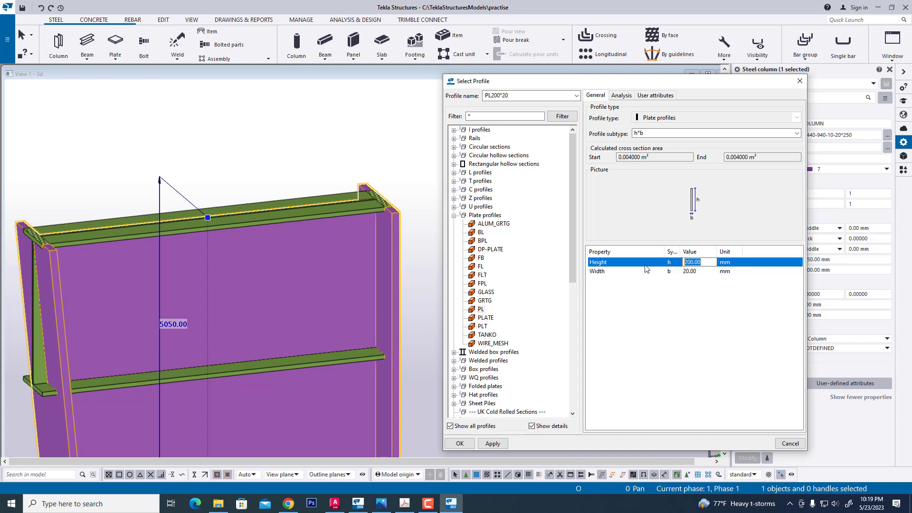
click(709, 275)
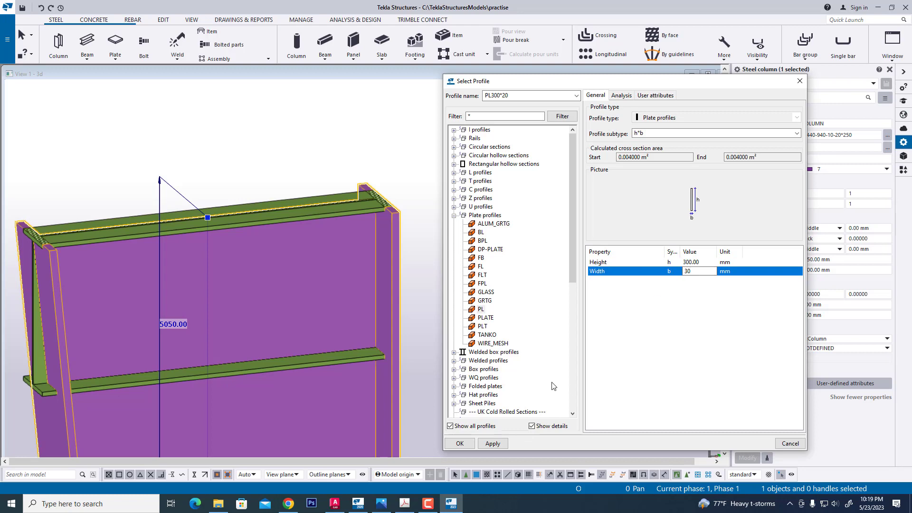
click(459, 443)
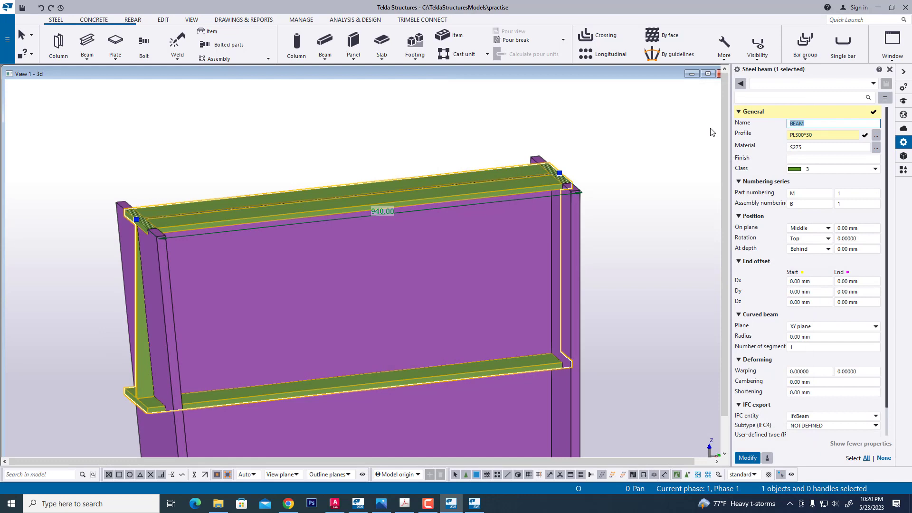
- Apply the plate profile with the name END PLATE, material 50, part numbering prefix EP and an empty assembly prefix
text(e)
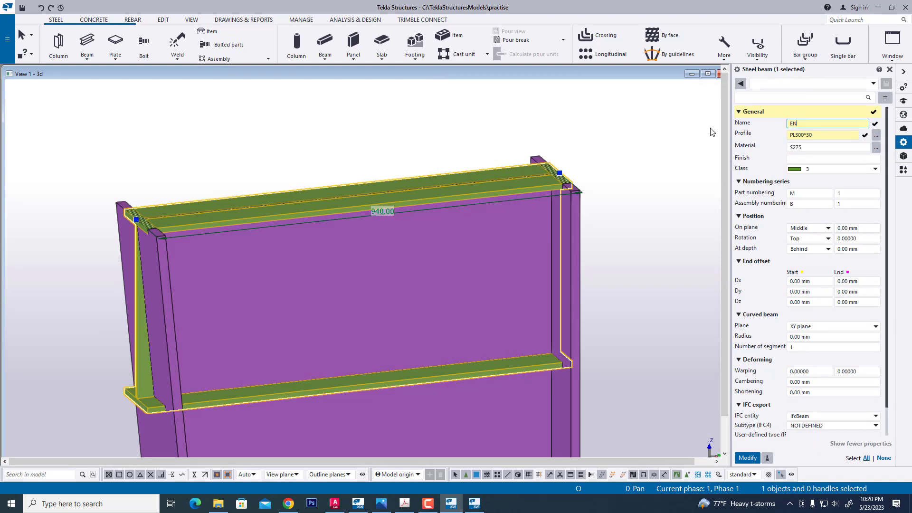
click(801, 148)
text(50)
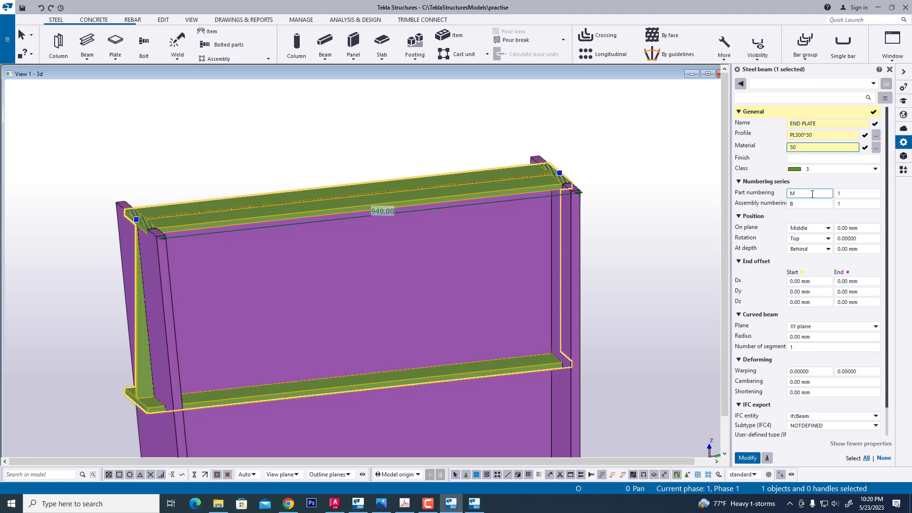
text(EP)
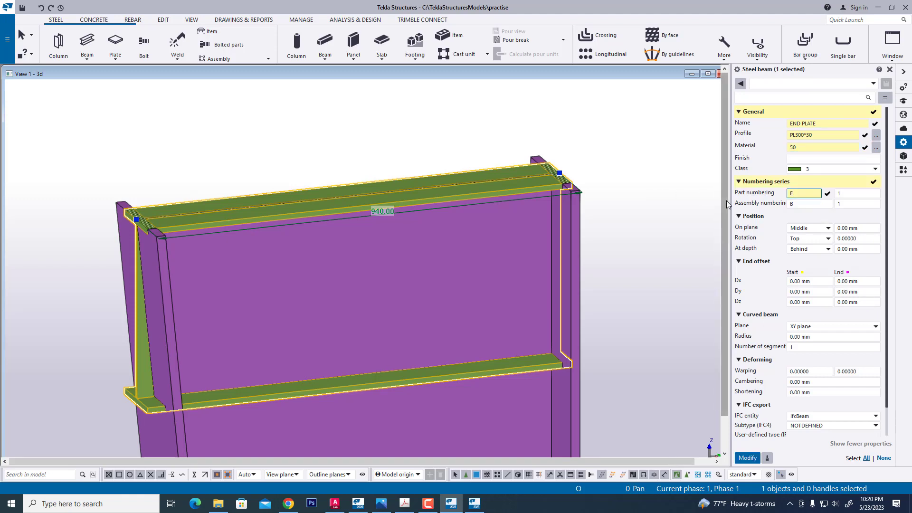
click(809, 204)
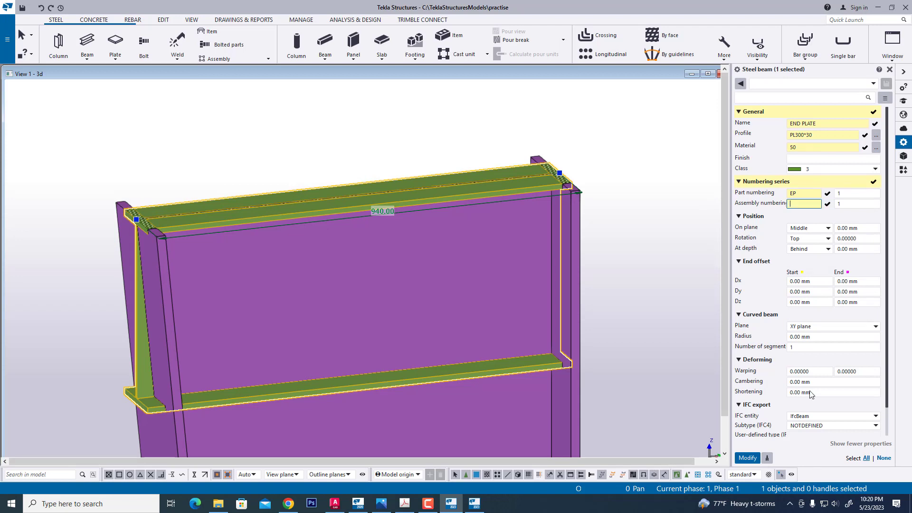
click(747, 458)
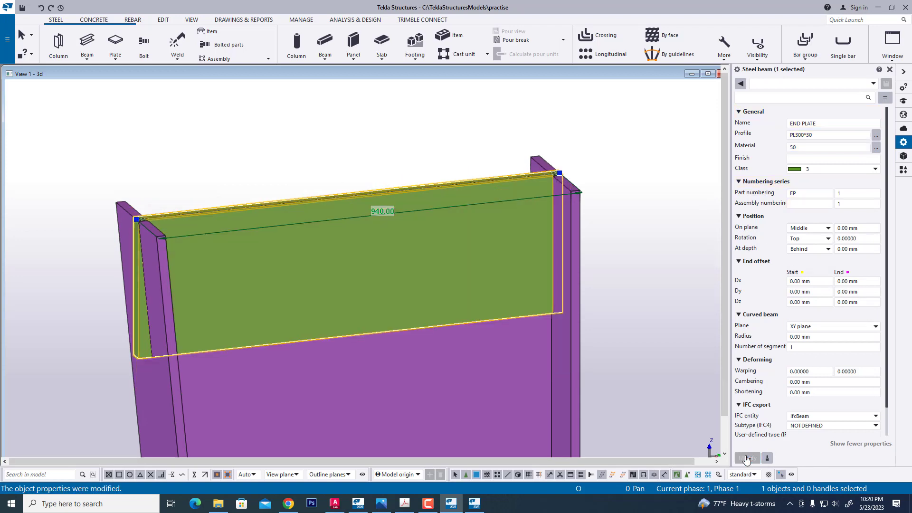
right_click(618, 233)
click(649, 287)
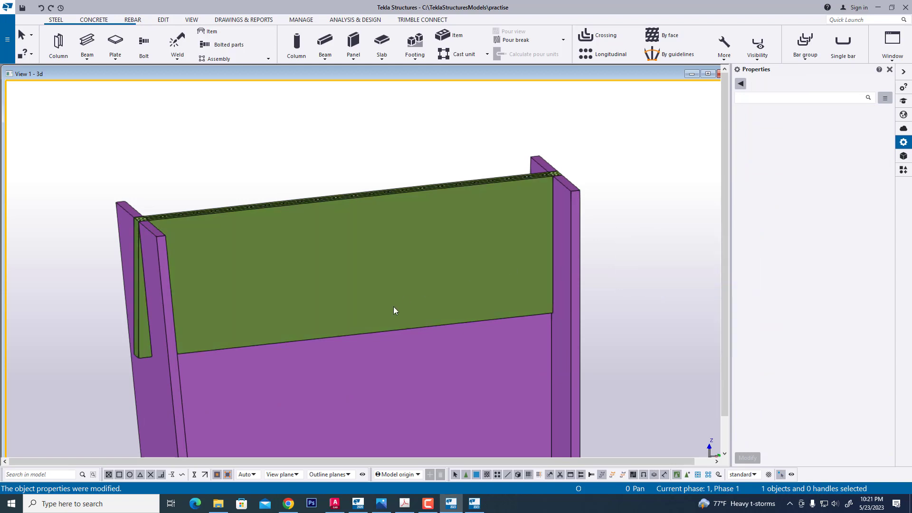
- Set the end plate's rotation to Front so it lies flat on the column top, and deselect it
click(383, 331)
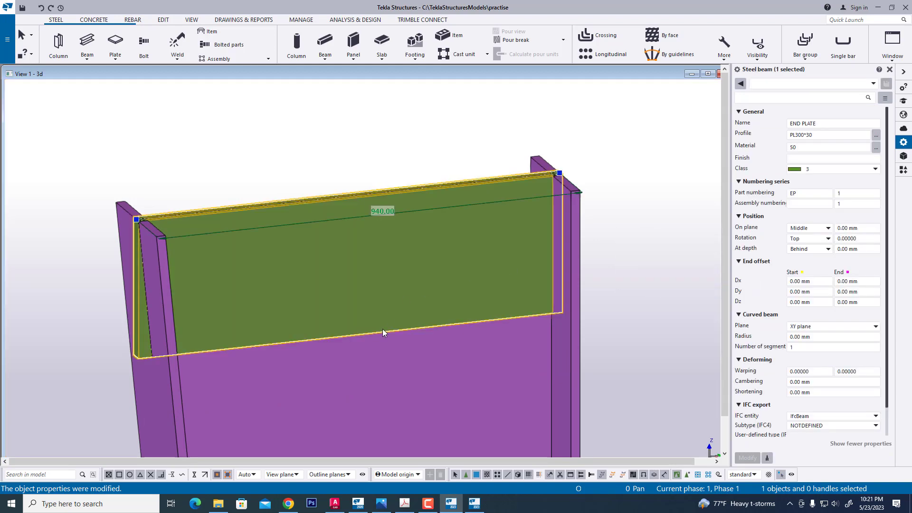
middle_drag(419, 263, 452, 258)
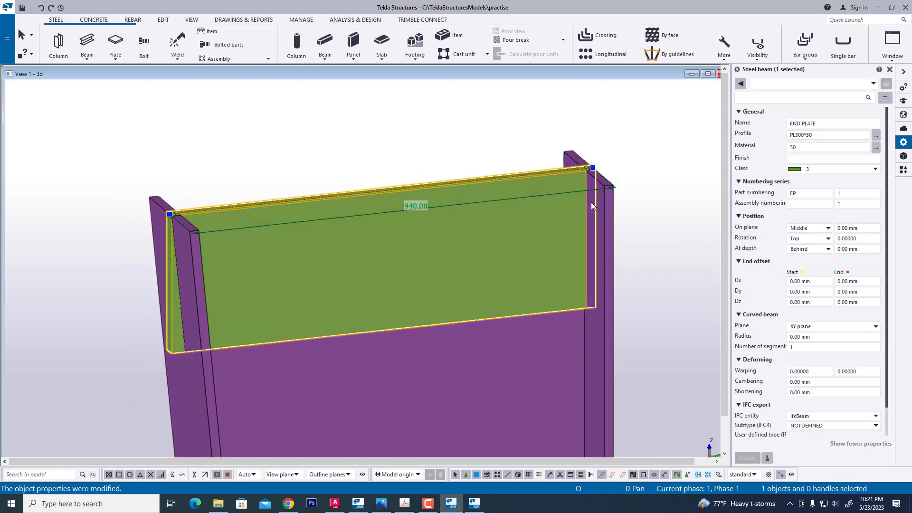
click(826, 238)
click(810, 250)
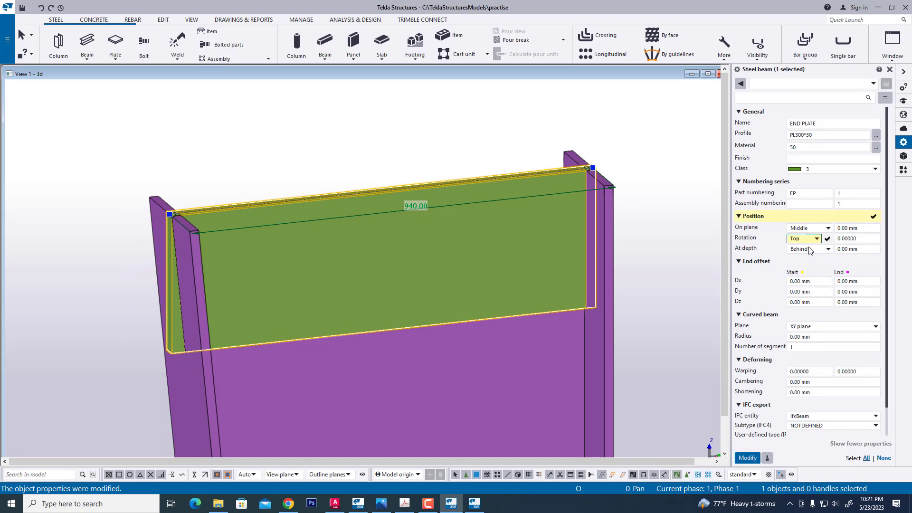
click(747, 457)
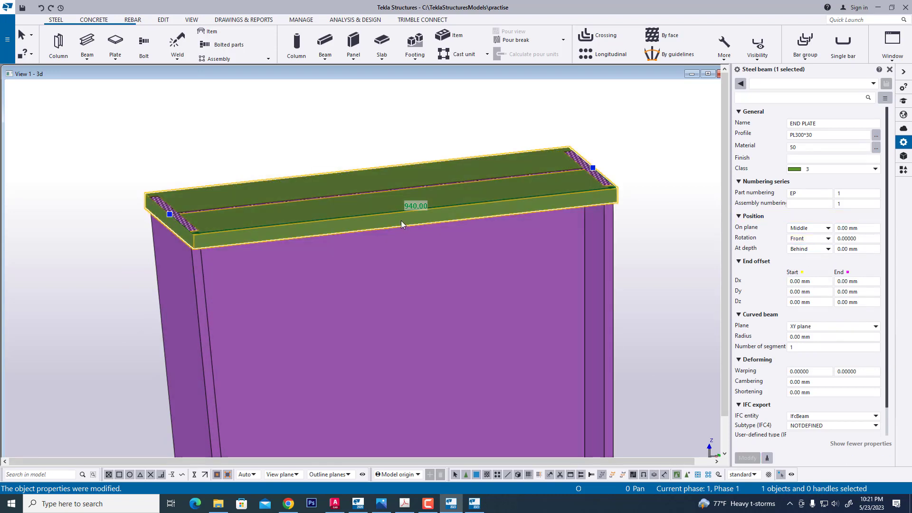
right_click(636, 145)
click(631, 139)
right_click(630, 139)
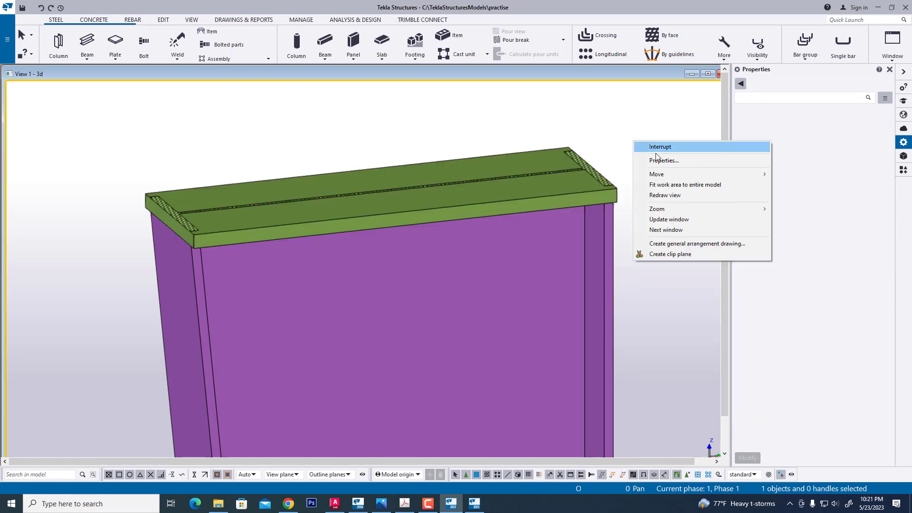
right_click(616, 126)
click(635, 133)
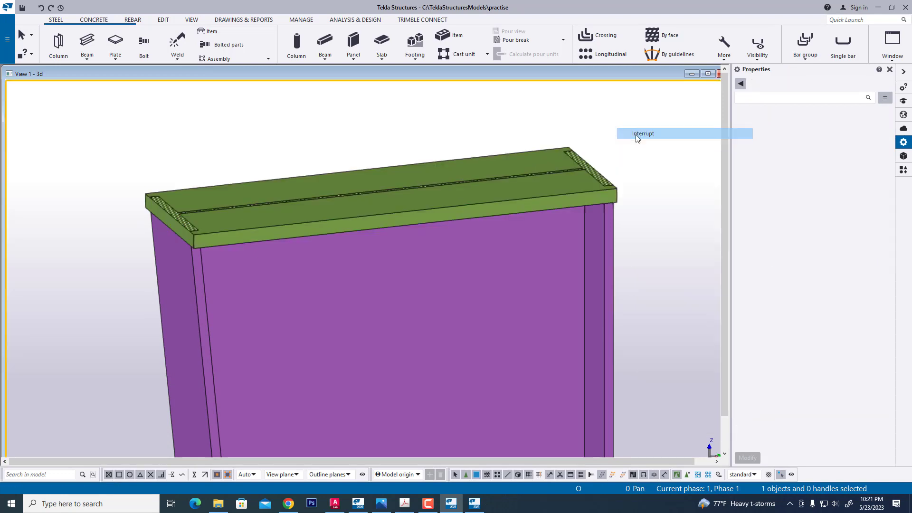
- Switch from the 3D view to the Grid 03 view and show the end plate at the column top
scroll(594, 192, down, 3)
scroll(477, 212, up, 1)
scroll(477, 216, up, 1)
scroll(471, 211, down, 6)
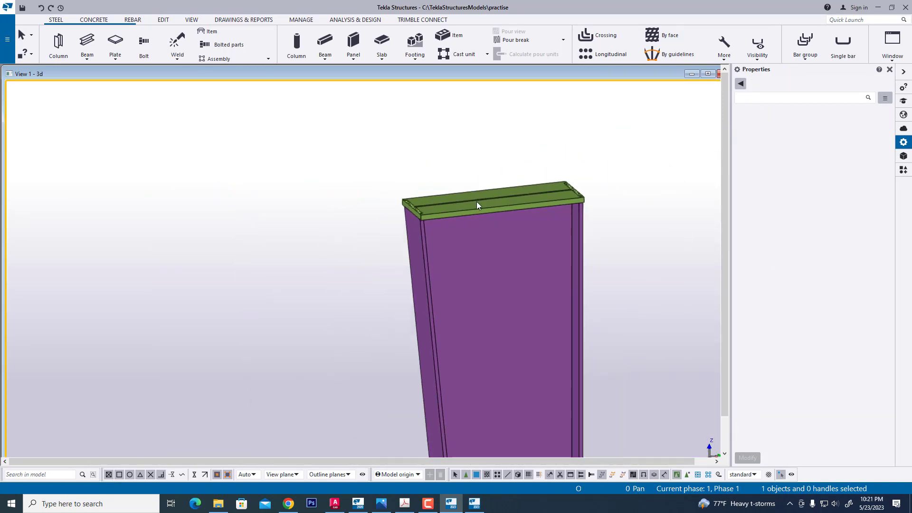
middle_drag(541, 304, 543, 274)
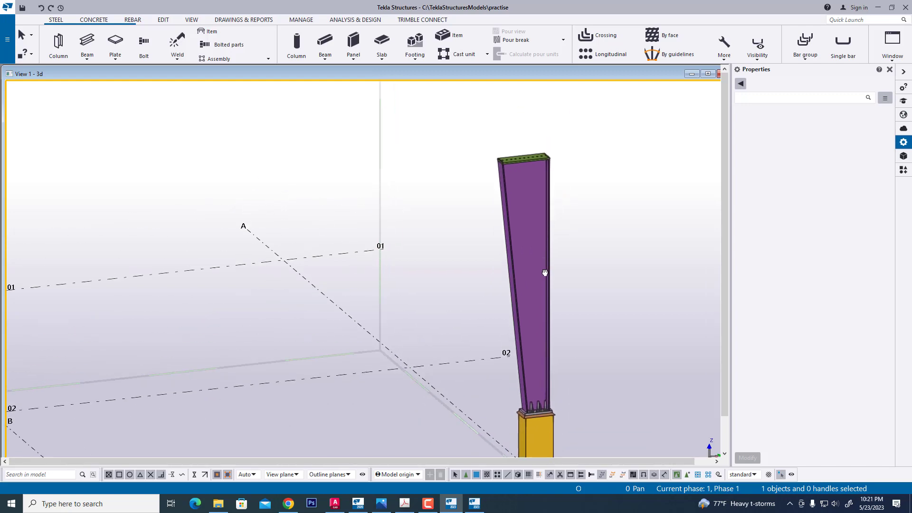
scroll(519, 275, up, 2)
scroll(523, 256, down, 2)
click(892, 43)
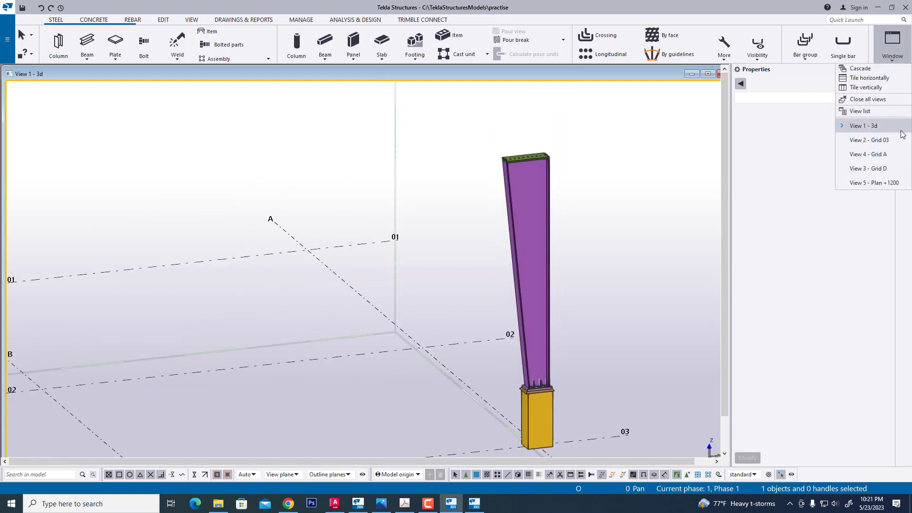
click(859, 138)
scroll(631, 238, up, 6)
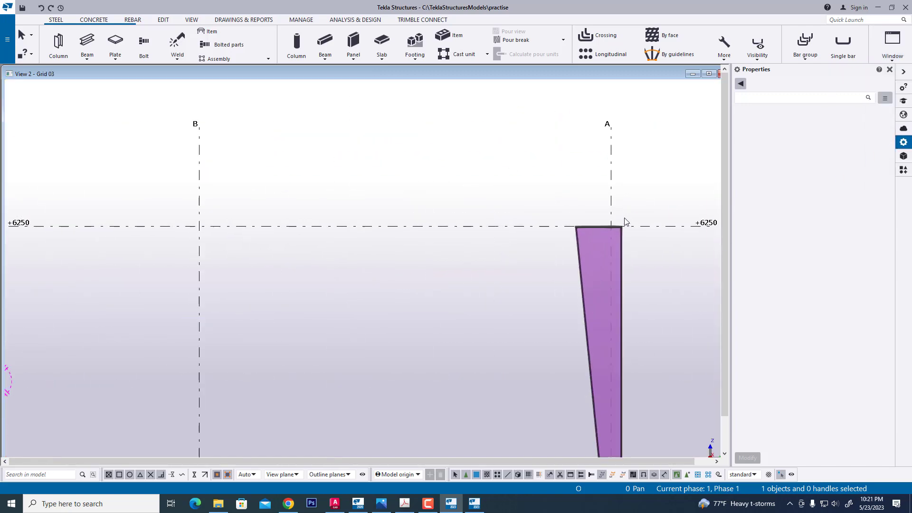
scroll(575, 249, up, 1)
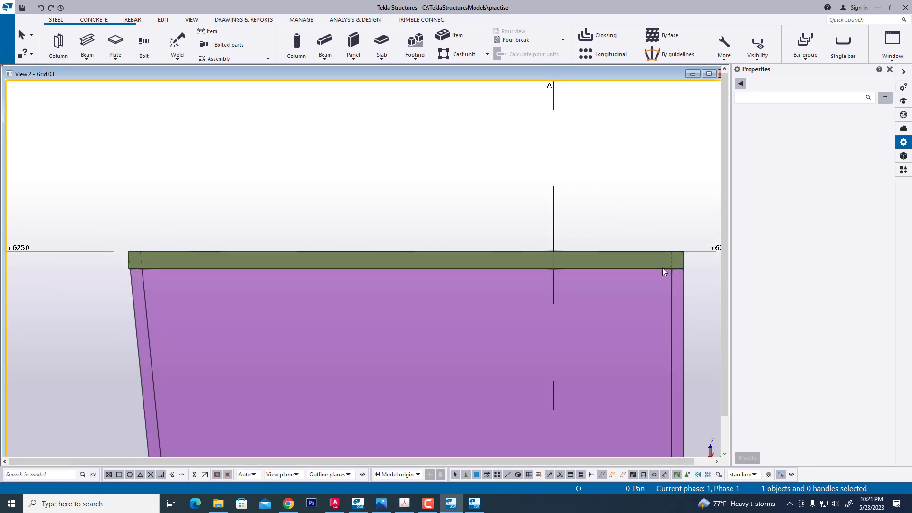
- Set the end plate's depth position to Front so it sits above the +6250 level, and deselect it
click(661, 266)
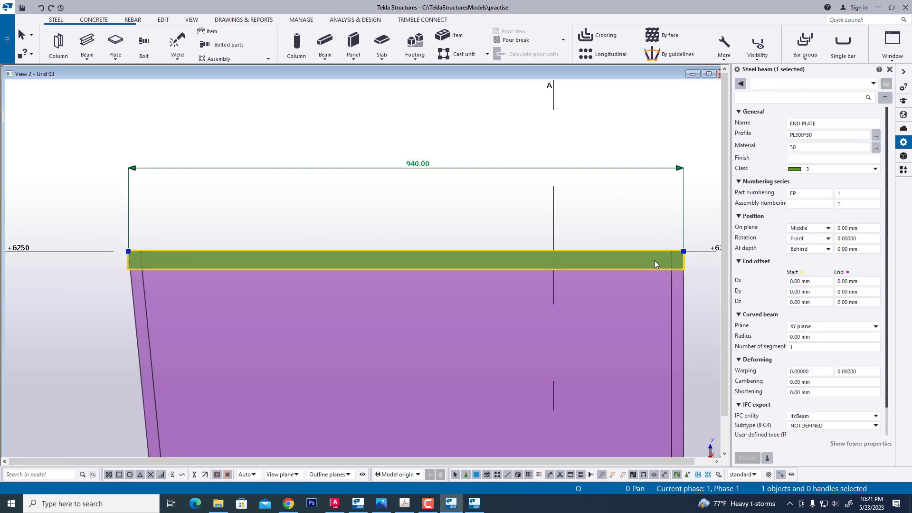
click(827, 250)
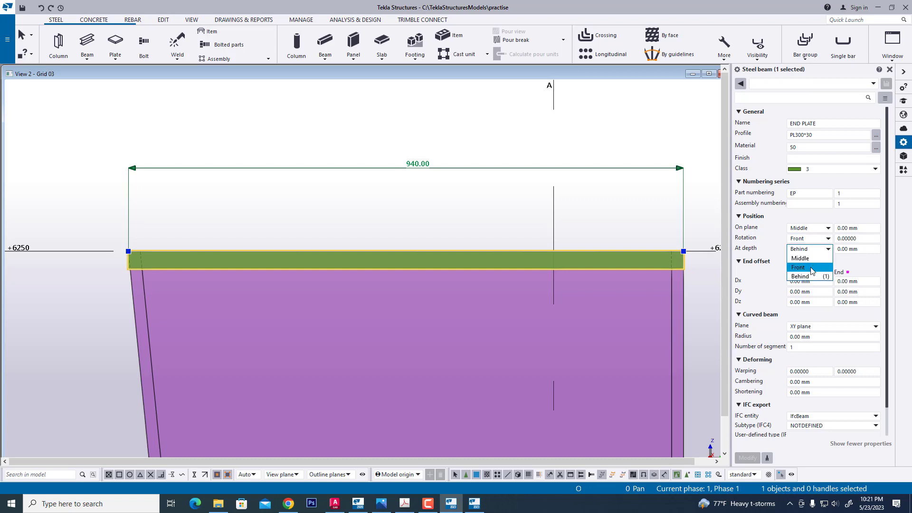
click(803, 267)
click(745, 458)
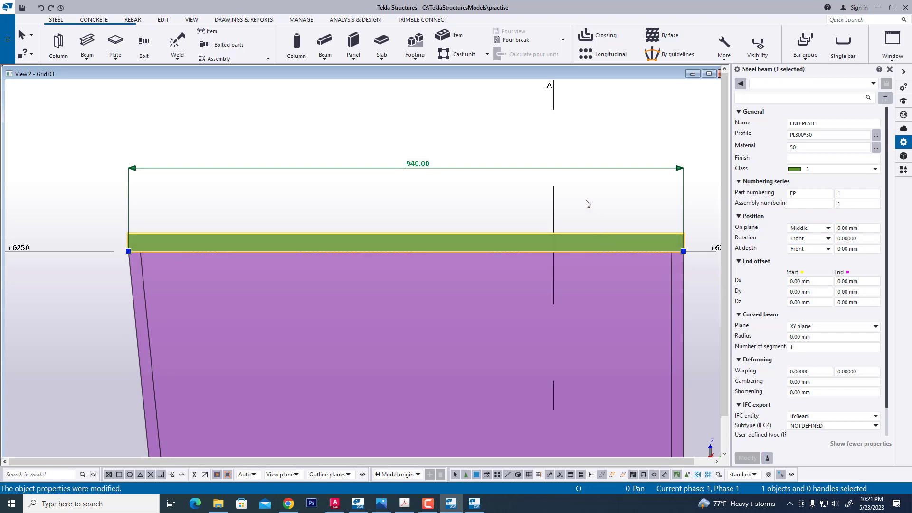
right_click(585, 200)
click(630, 254)
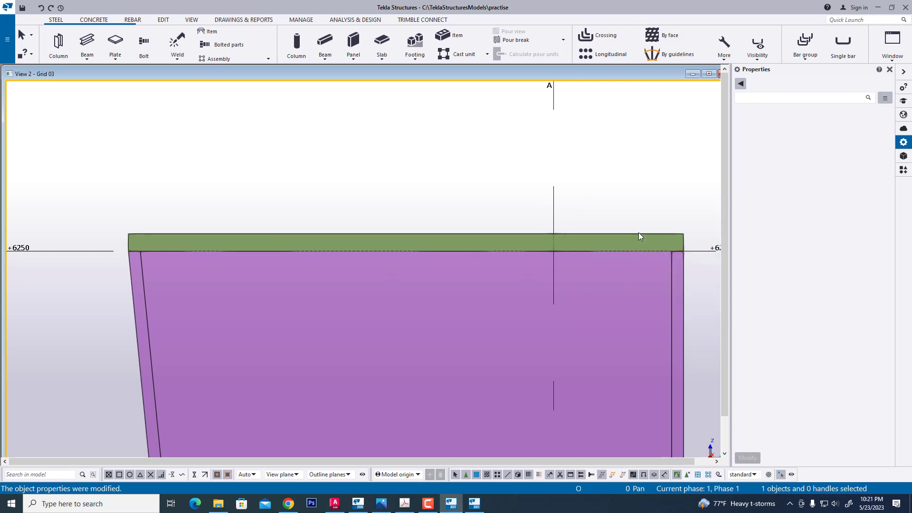
click(637, 233)
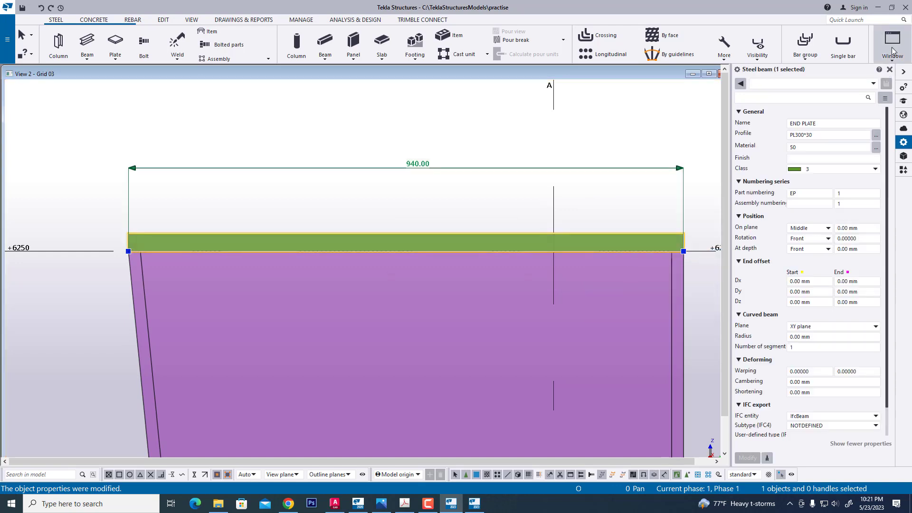
click(421, 206)
- Extend the end plate past the column's vertical flange by moving its end handle 120 mm outward along the +6250 level
scroll(388, 203, down, 5)
middle_drag(469, 241, 366, 240)
scroll(444, 227, up, 6)
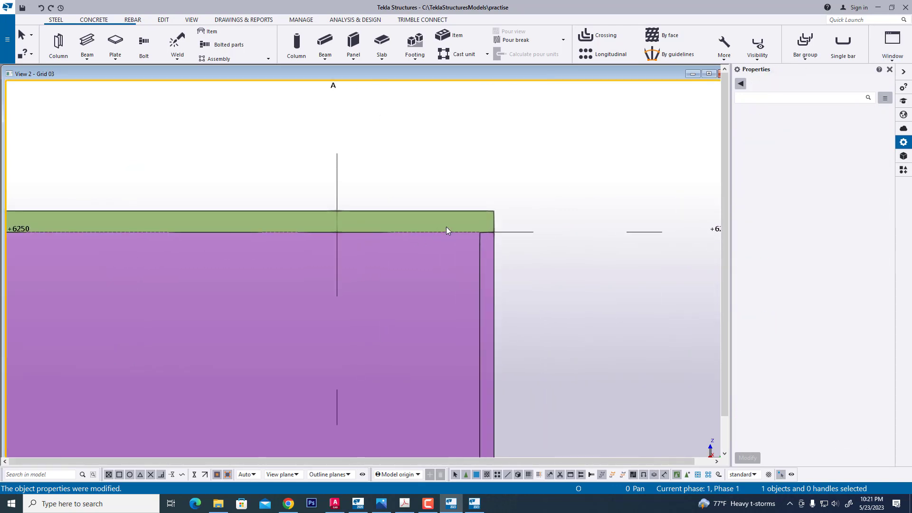
scroll(451, 228, up, 1)
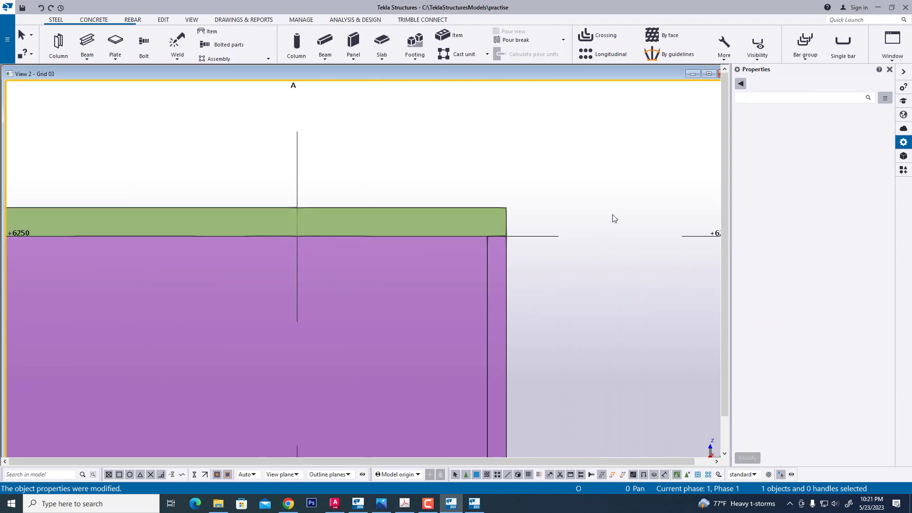
scroll(613, 215, down, 4)
middle_drag(383, 226, 294, 243)
scroll(494, 227, up, 1)
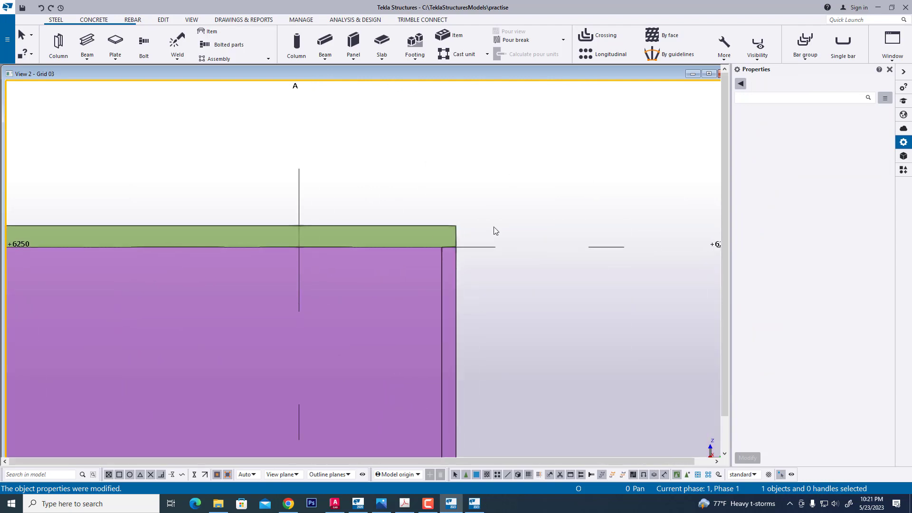
scroll(495, 231, up, 1)
click(449, 239)
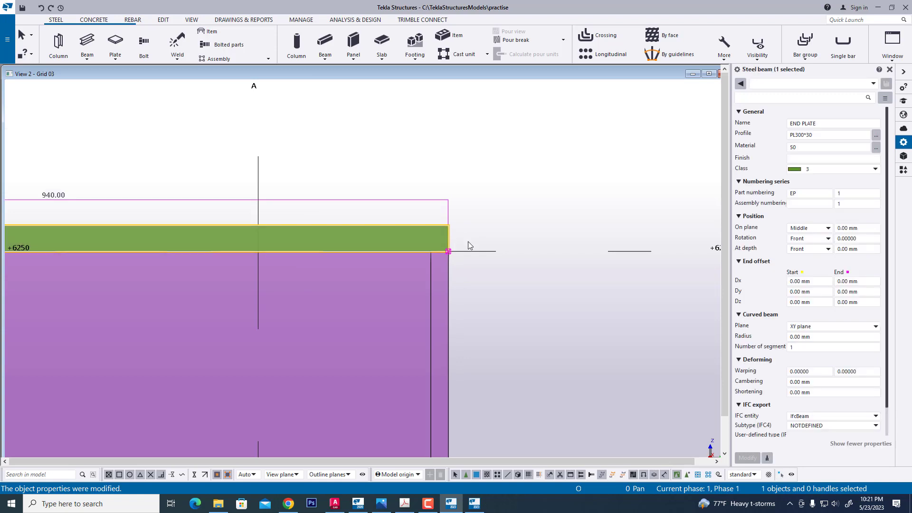
click(449, 252)
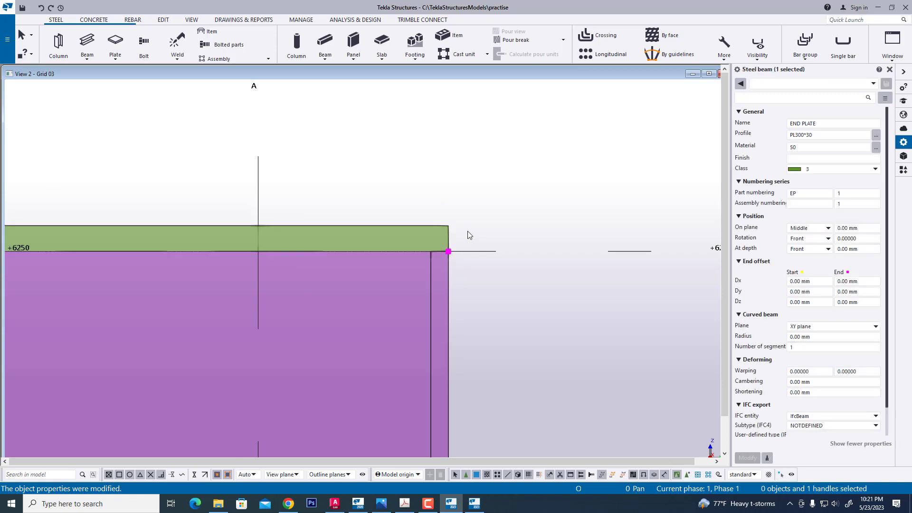
click(434, 227)
click(448, 251)
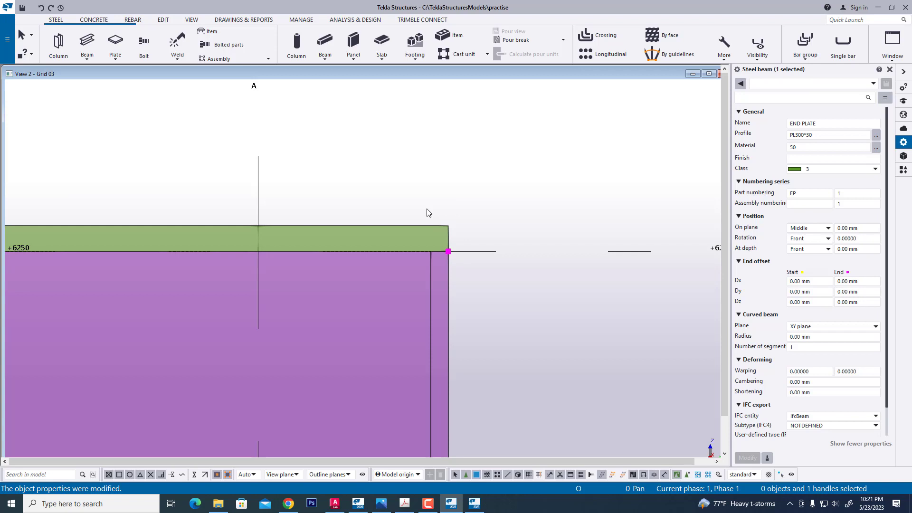
right_click(440, 234)
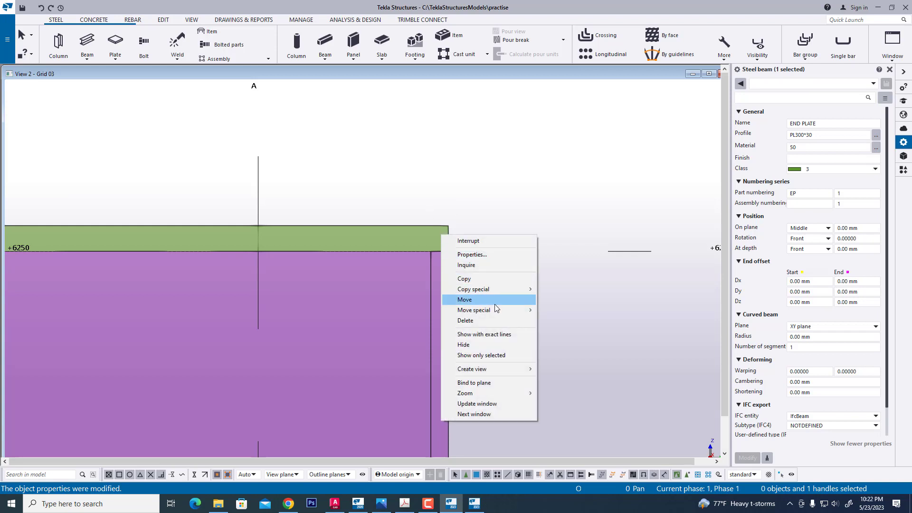
click(495, 299)
click(450, 251)
scroll(576, 277, down, 3)
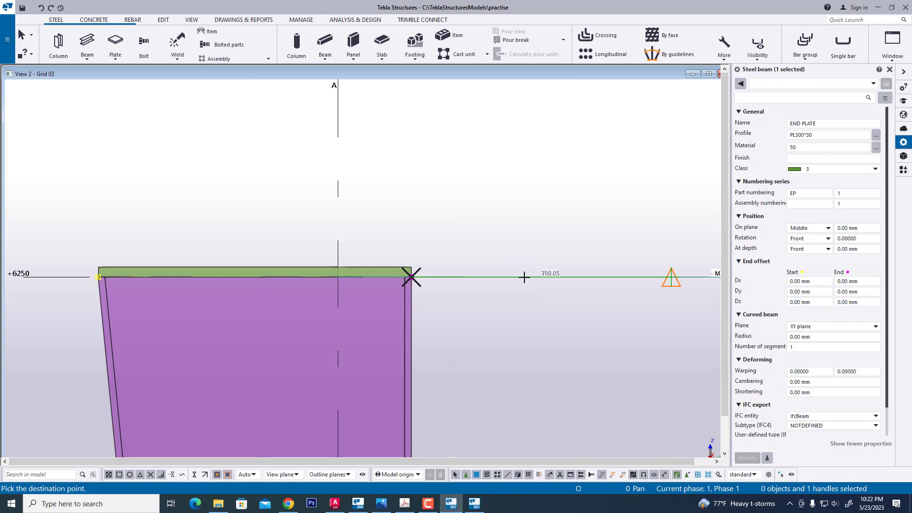
text(120)
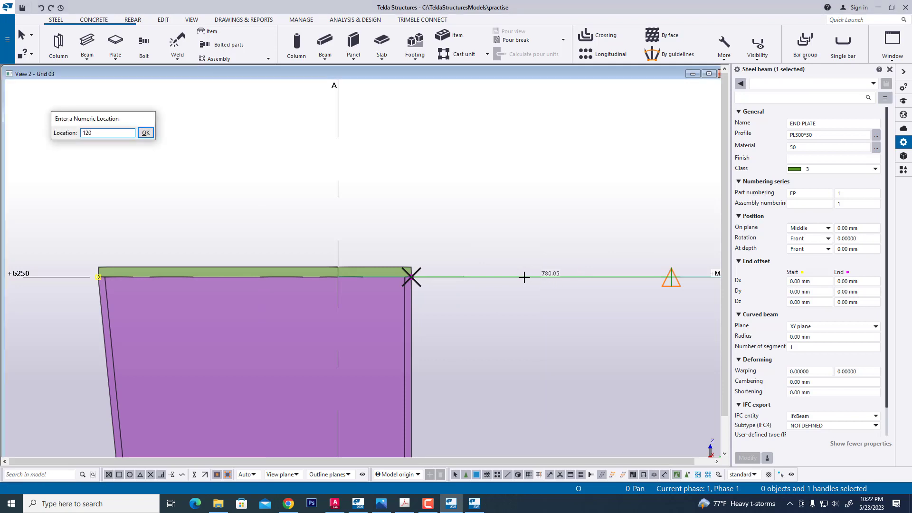
key(Return)
middle_drag(240, 257, 406, 251)
scroll(406, 250, up, 1)
right_click(303, 208)
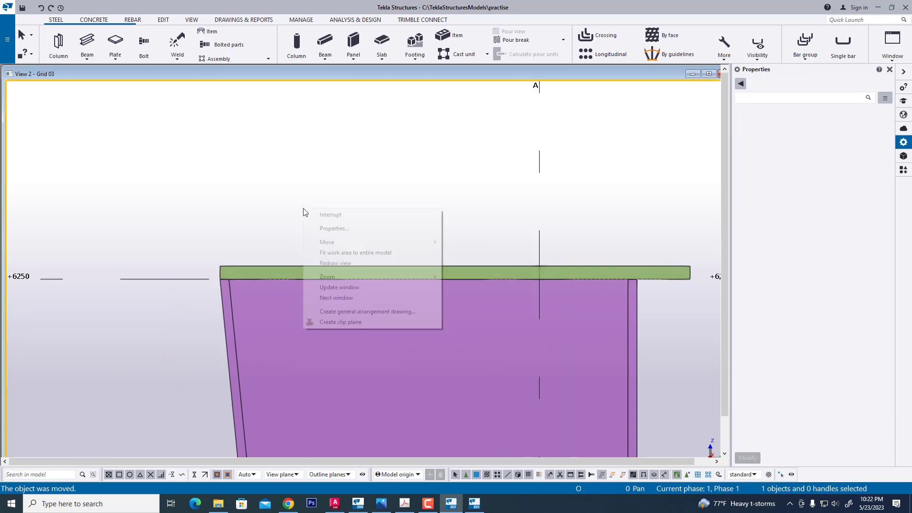
click(345, 264)
- Extend the end plate past the column's sloping flange by moving its start handle 120 mm outward, and redraw the view
scroll(247, 258, up, 2)
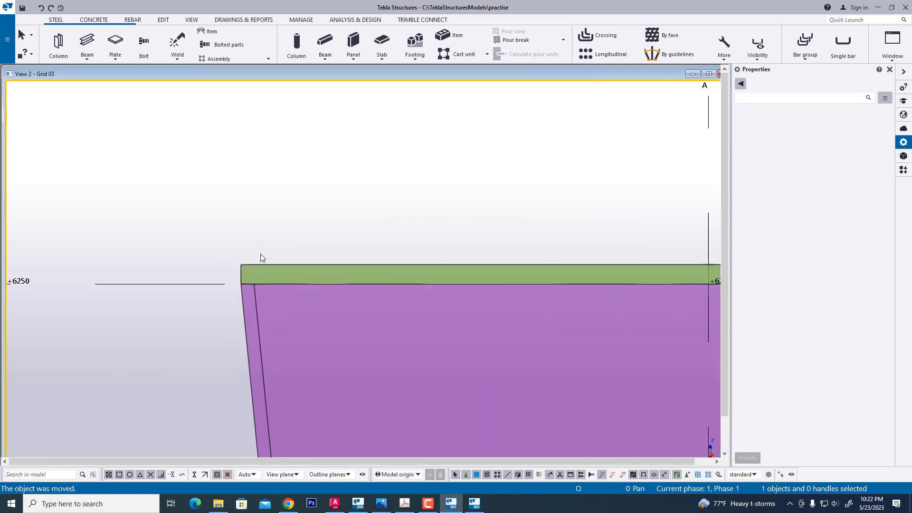
click(250, 264)
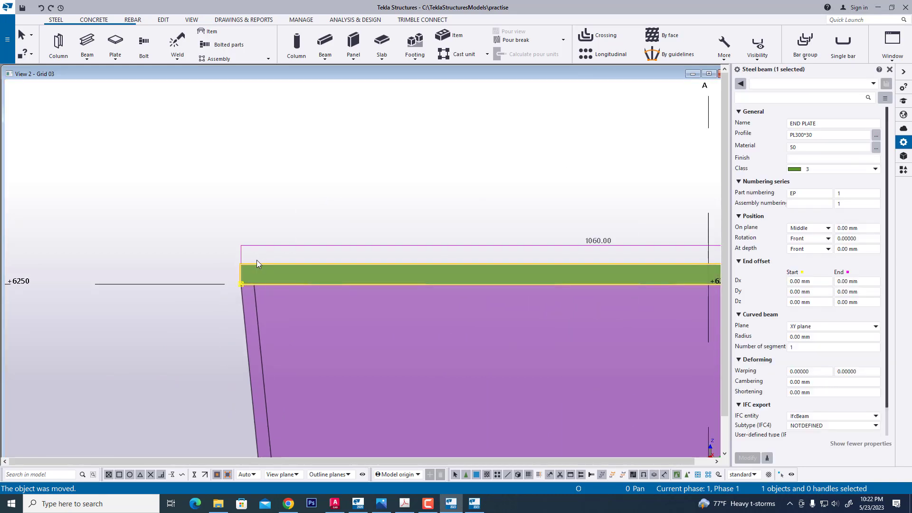
right_click(241, 284)
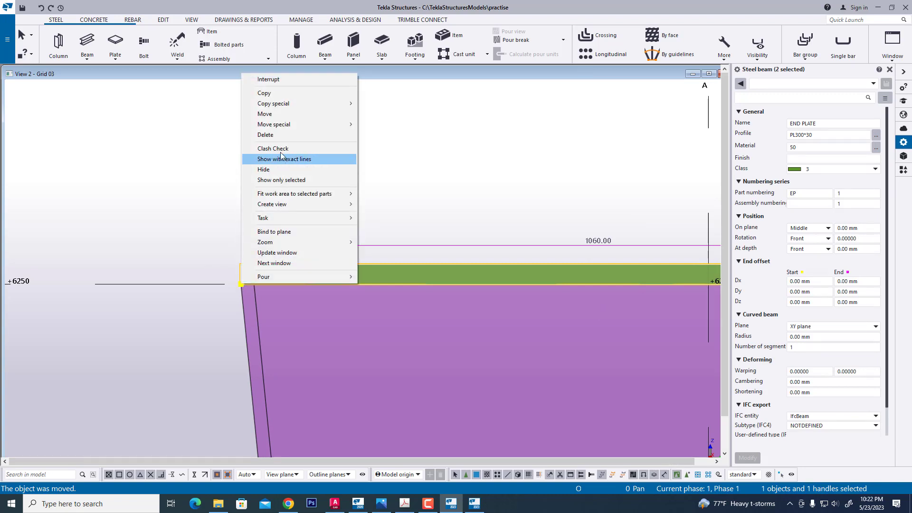
click(283, 117)
scroll(241, 280, down, 1)
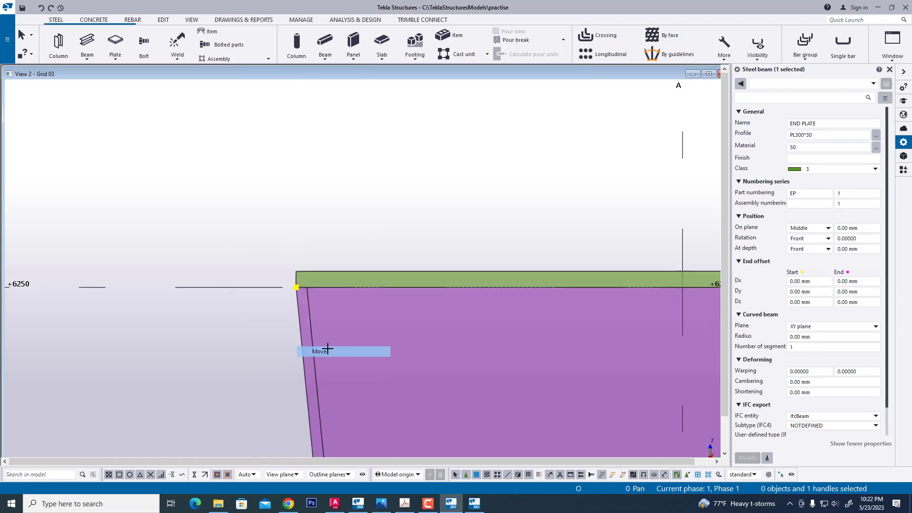
click(295, 288)
scroll(181, 287, down, 2)
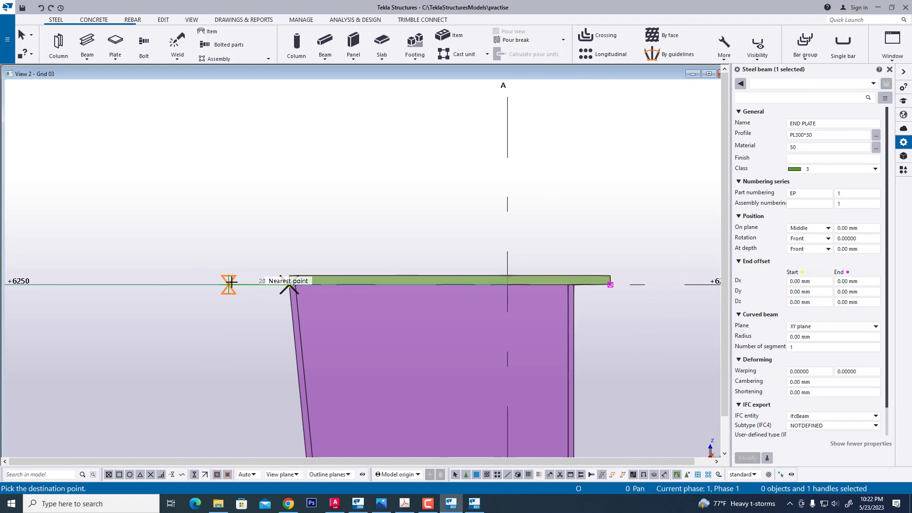
text(120)
key(Return)
right_click(311, 206)
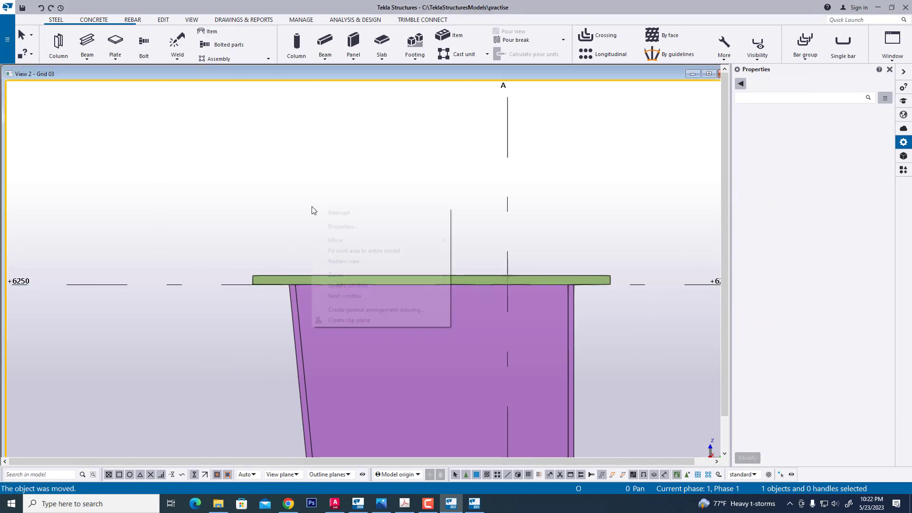
click(364, 263)
- Check the end plate arrangement in DETAIL: K7 of the AutoCAD drawing, and return to the Tekla Structures model
scroll(564, 304, up, 2)
middle_drag(485, 350, 492, 288)
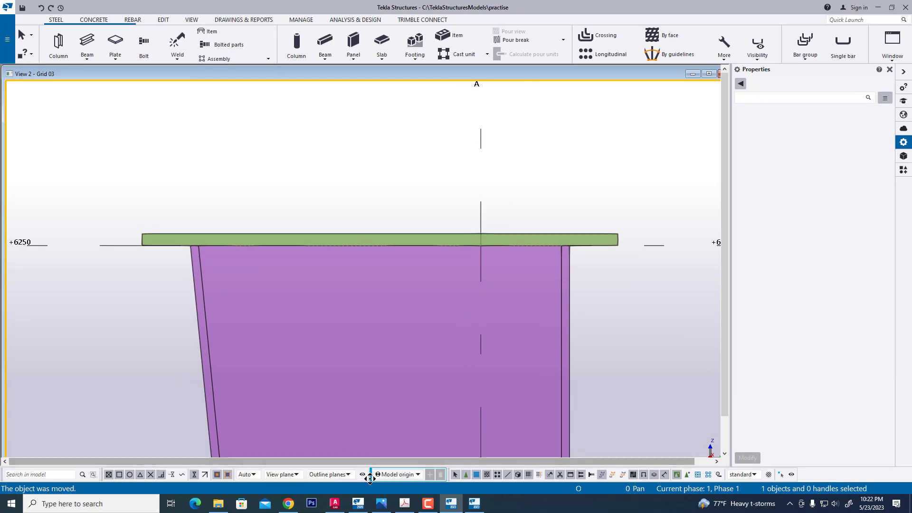
click(336, 506)
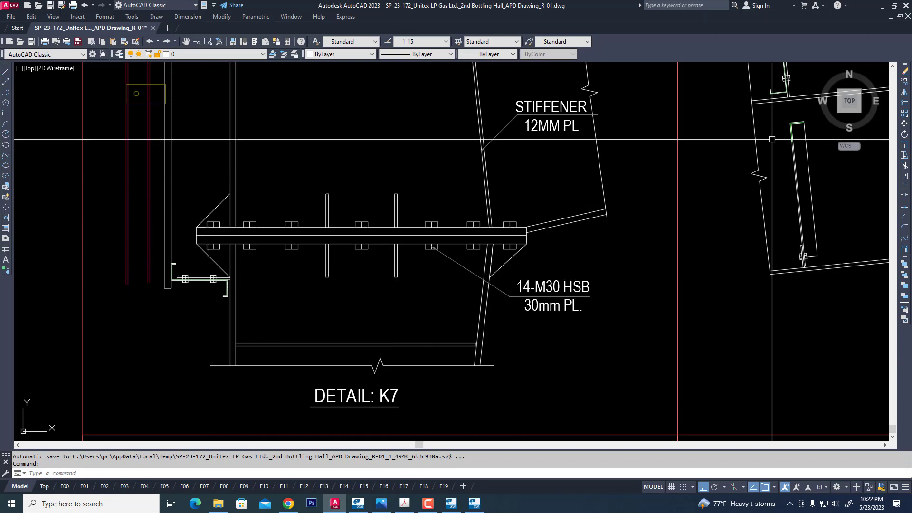
click(882, 6)
scroll(508, 292, down, 3)
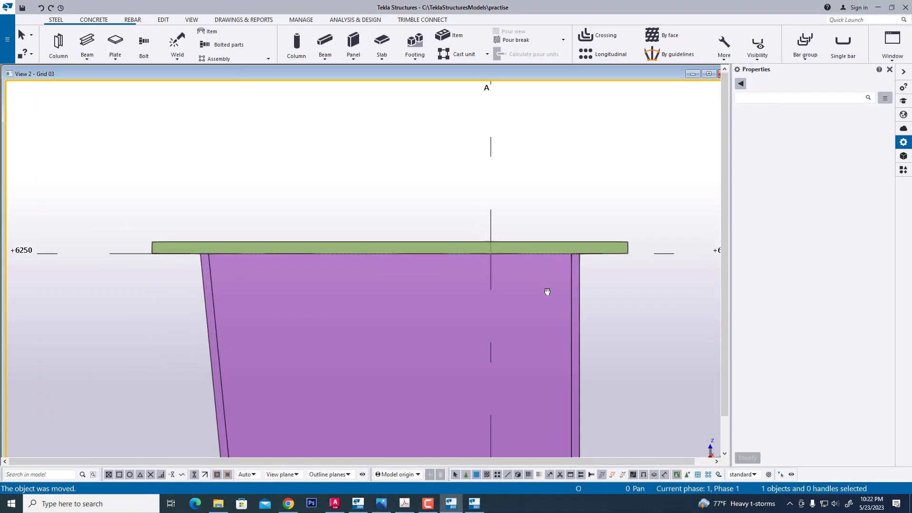
- Copy the end plate 30 mm upward, from its lower corner to its upper corner, stacking a second plate on it
middle_drag(398, 297, 380, 323)
scroll(594, 291, up, 3)
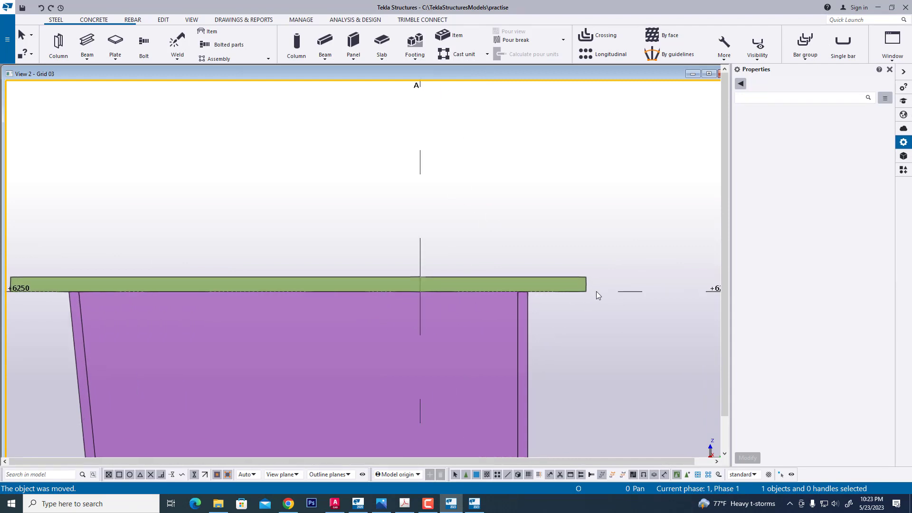
click(570, 281)
right_click(569, 278)
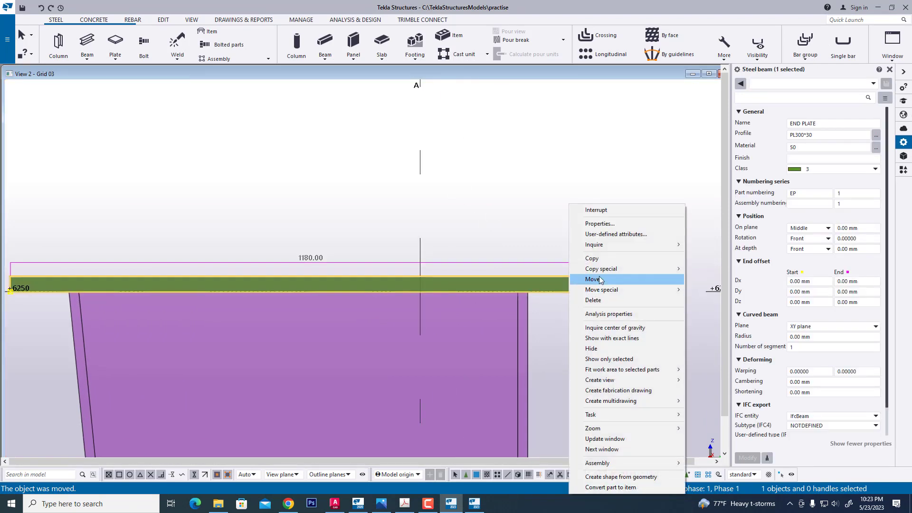
click(593, 259)
scroll(582, 307, up, 2)
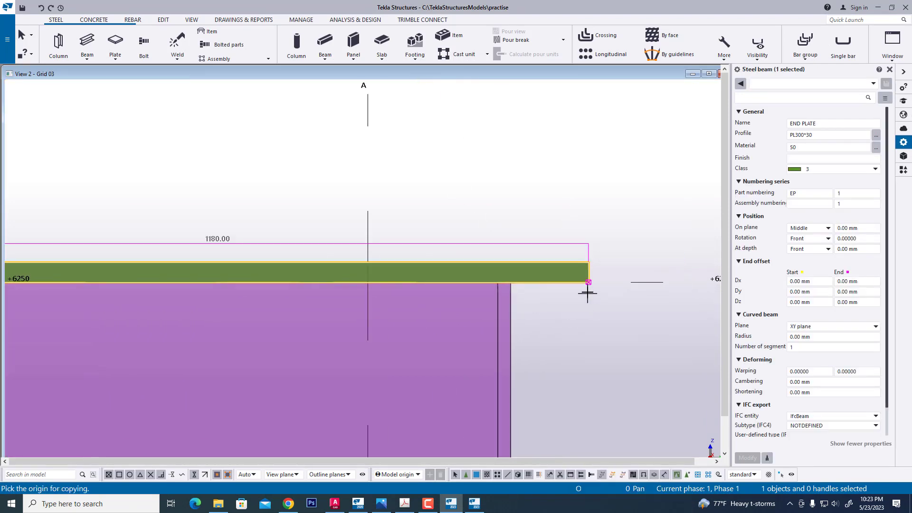
click(597, 274)
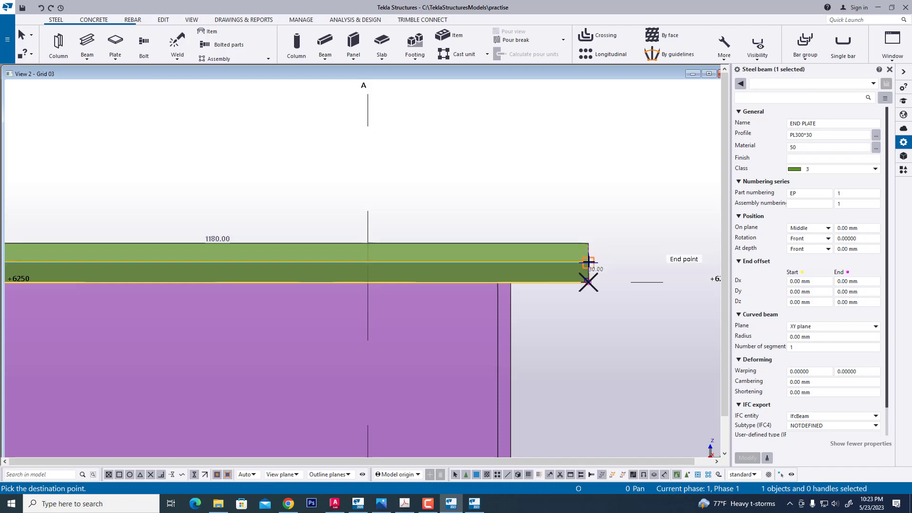
click(482, 238)
right_click(560, 173)
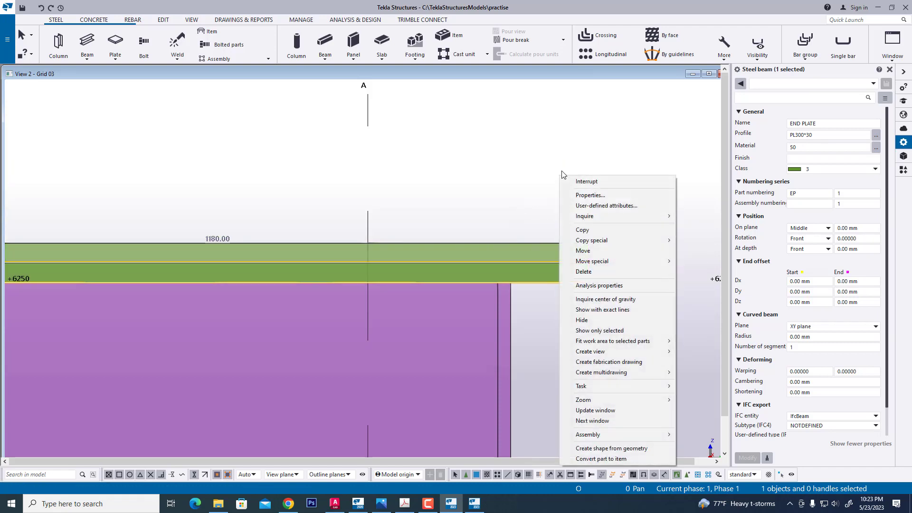
click(512, 188)
right_click(513, 188)
click(573, 243)
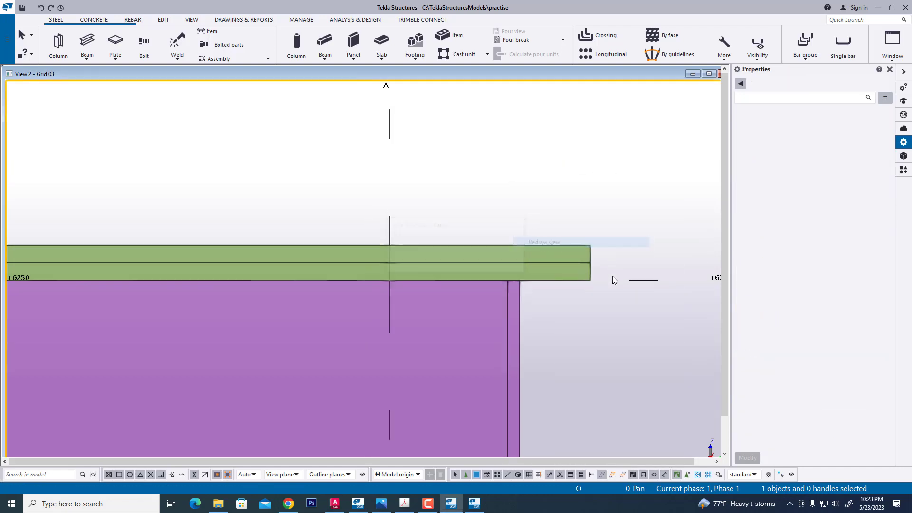
- Switch to the 3D view, redraw it, and examine the two stacked end plates on top of the tapered column
scroll(615, 312, down, 3)
scroll(440, 309, up, 2)
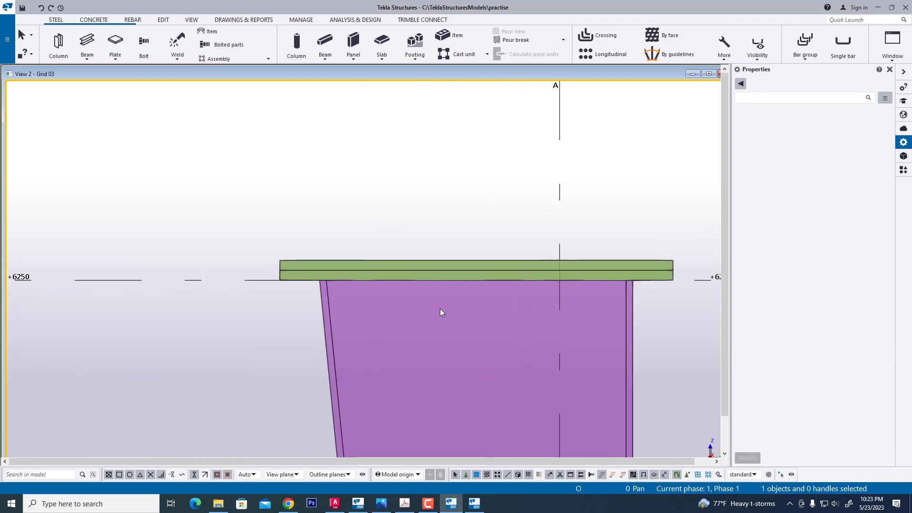
click(892, 44)
click(888, 126)
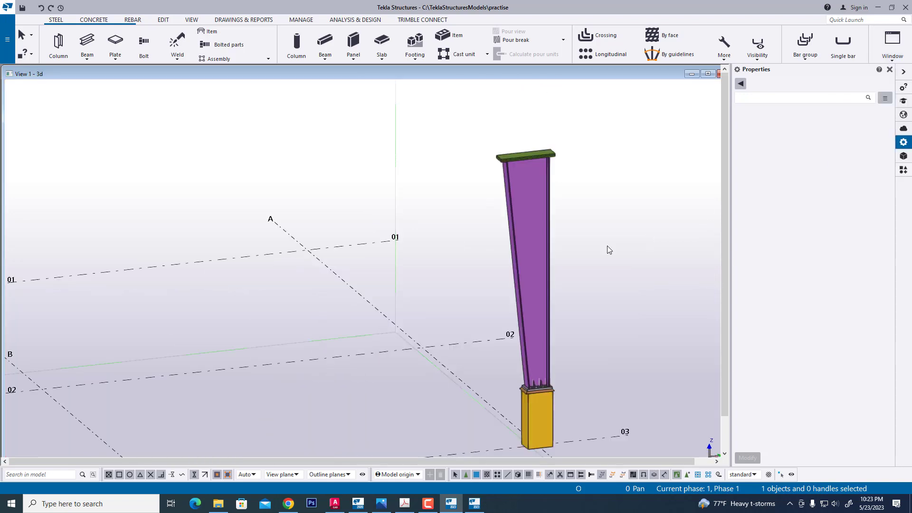
right_click(495, 133)
click(529, 187)
scroll(534, 184, up, 3)
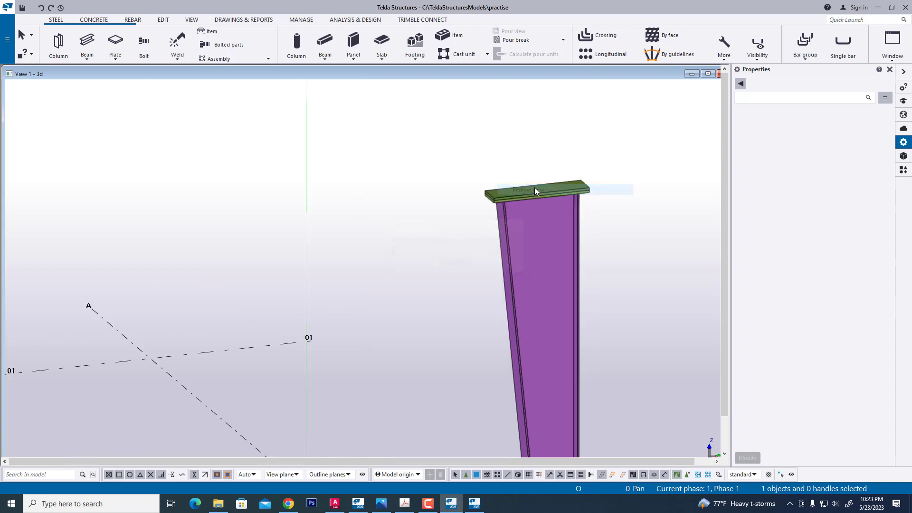
scroll(528, 183, up, 3)
middle_drag(493, 174, 475, 213)
scroll(474, 214, up, 4)
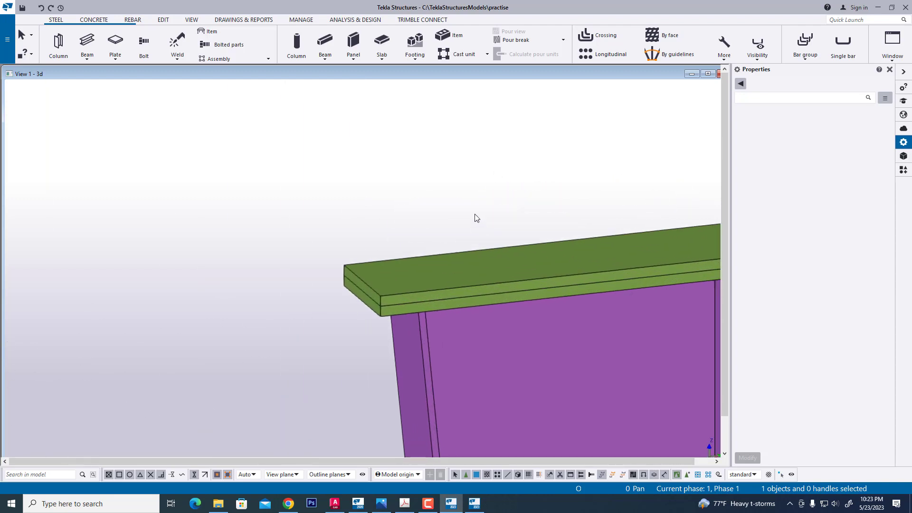
middle_drag(480, 268, 378, 294)
middle_drag(462, 295, 468, 201)
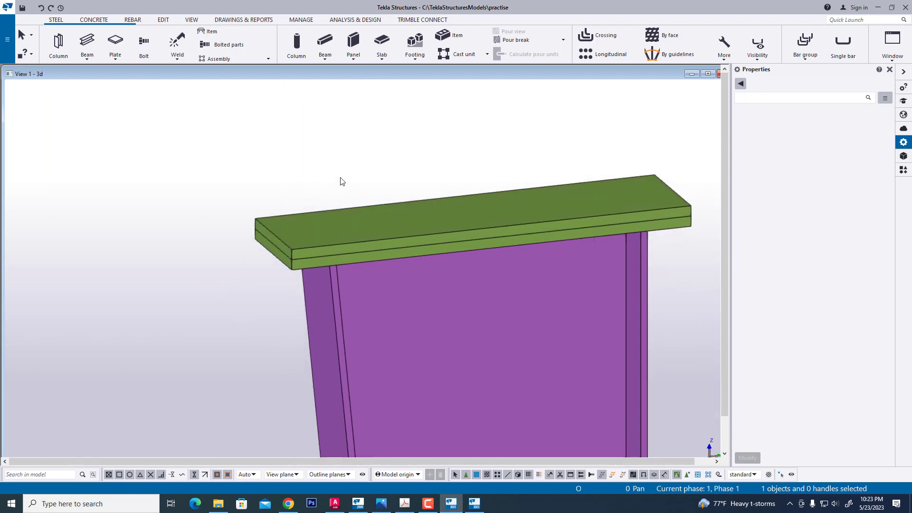
middle_drag(273, 139, 274, 163)
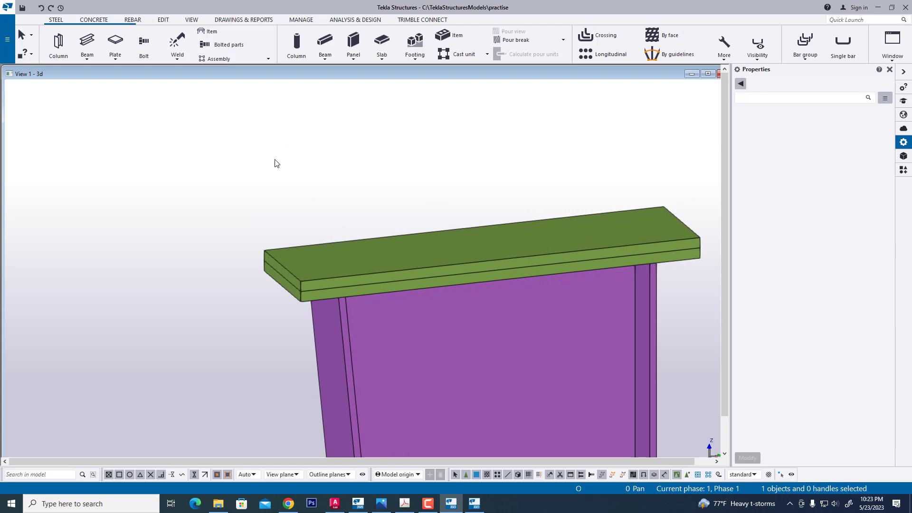
click(139, 32)
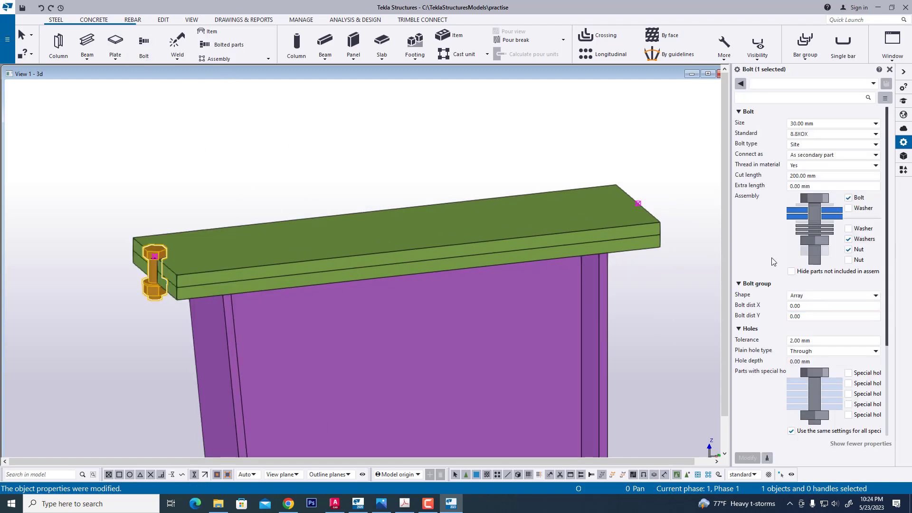
scroll(812, 279, down, 5)
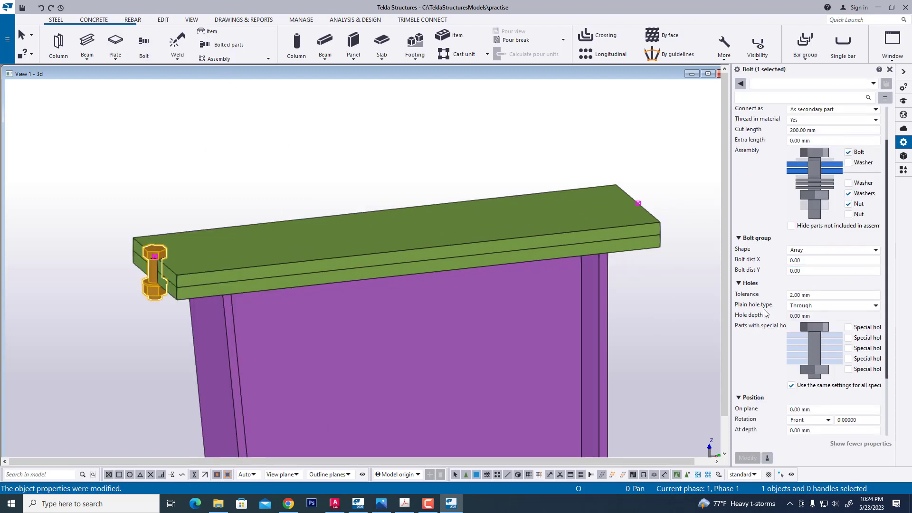
scroll(773, 350, down, 3)
scroll(803, 306, up, 1)
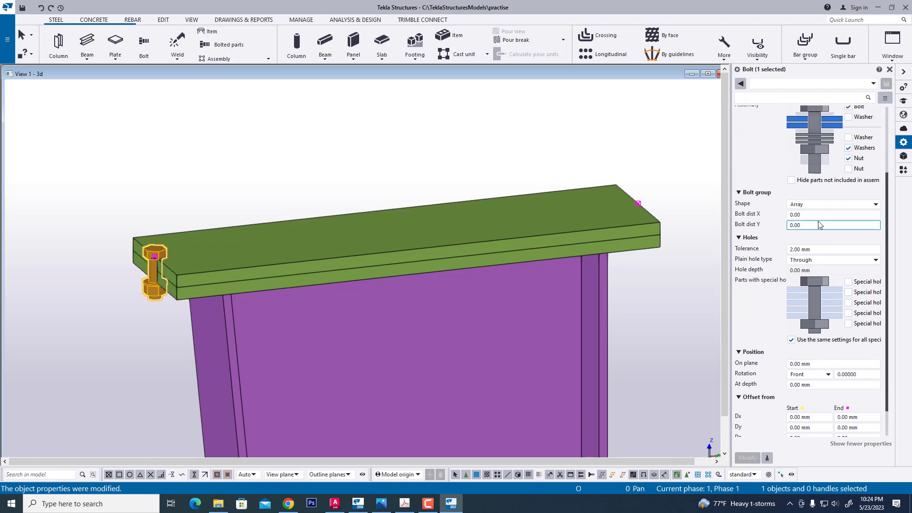
click(833, 215)
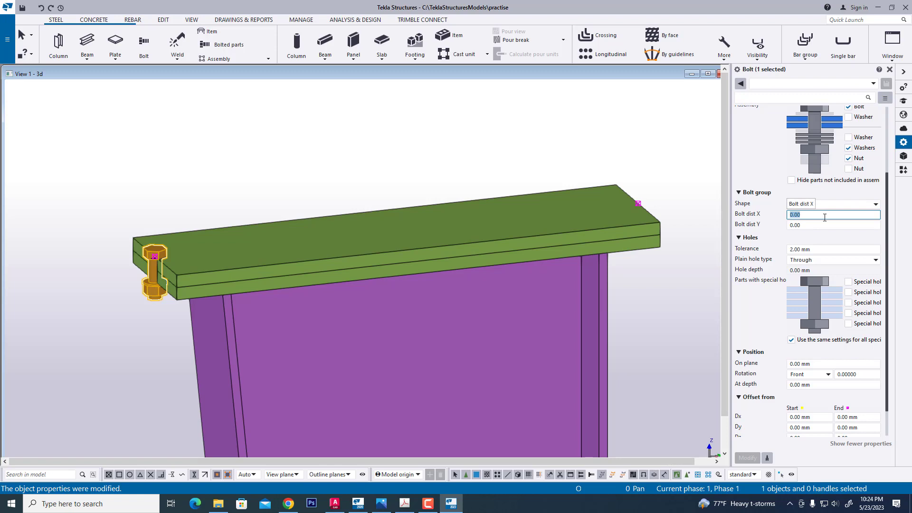
click(813, 226)
drag(819, 224, 725, 233)
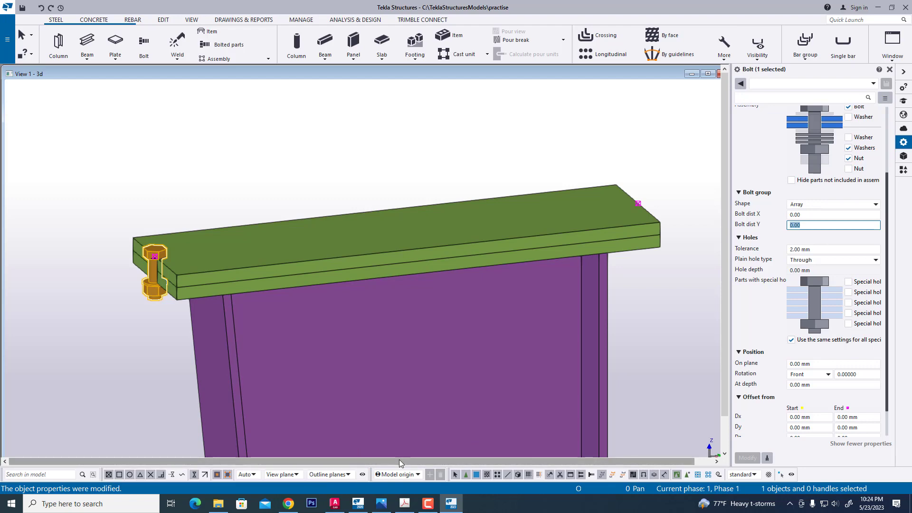
key(alt+Tab)
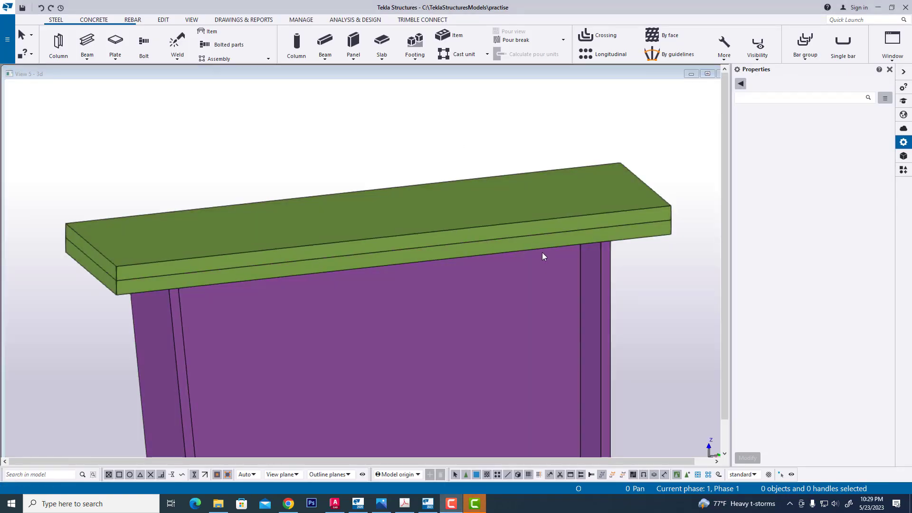
- Bolt the upper end plate to the lower one, from the end edge midpoint at the column's vertical flange toward the opposite end edge midpoint
scroll(475, 251, down, 2)
scroll(463, 241, up, 4)
scroll(427, 242, down, 3)
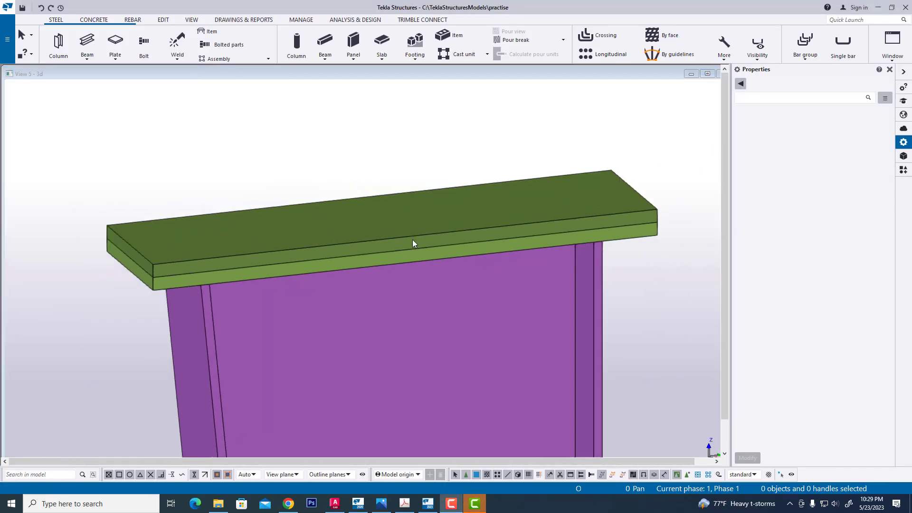
middle_drag(431, 235, 398, 236)
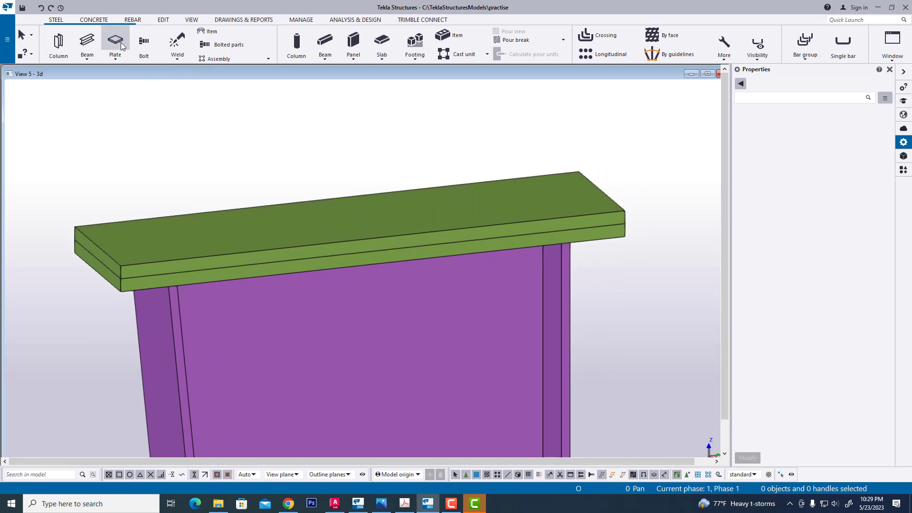
click(144, 43)
scroll(667, 209, up, 2)
click(609, 185)
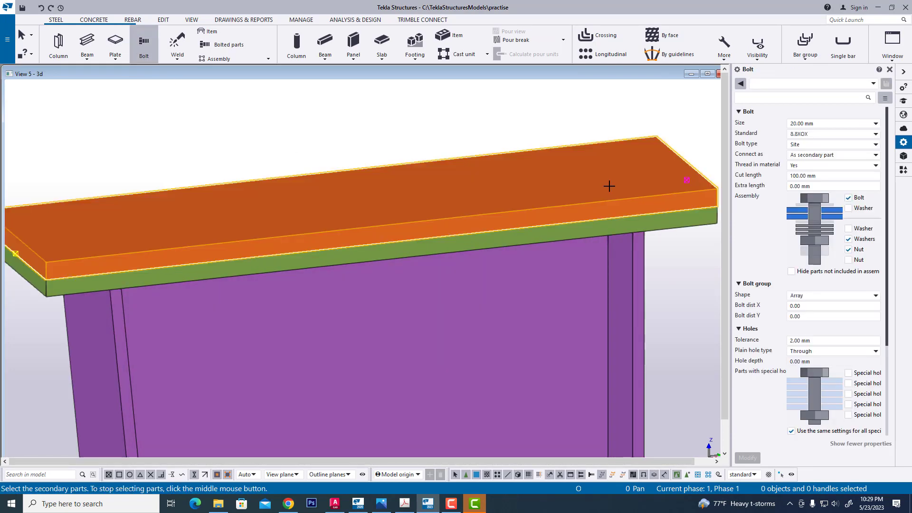
middle_drag(608, 186, 478, 234)
middle_drag(582, 242, 607, 269)
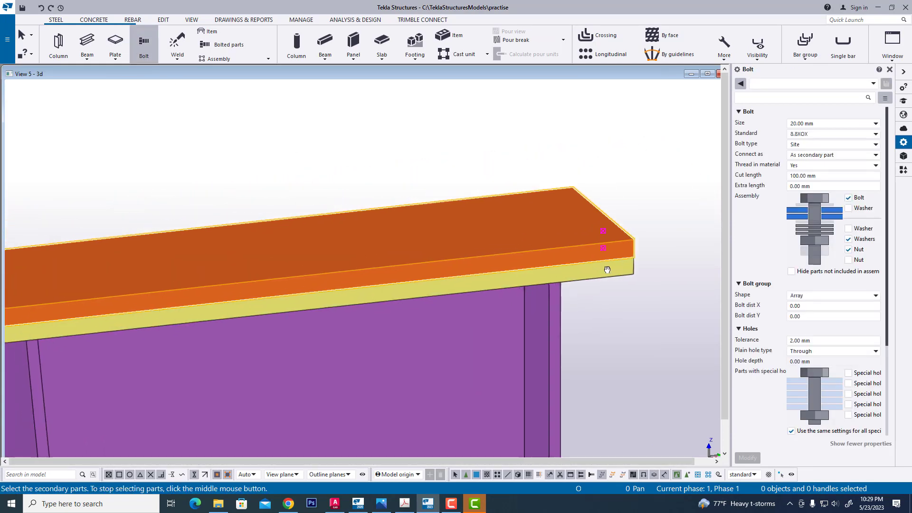
scroll(607, 269, down, 2)
middle_click(605, 213)
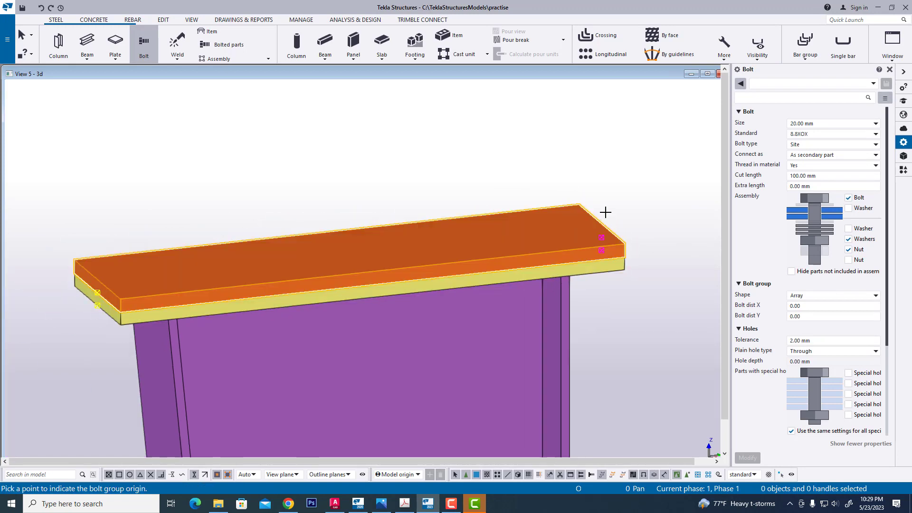
click(602, 225)
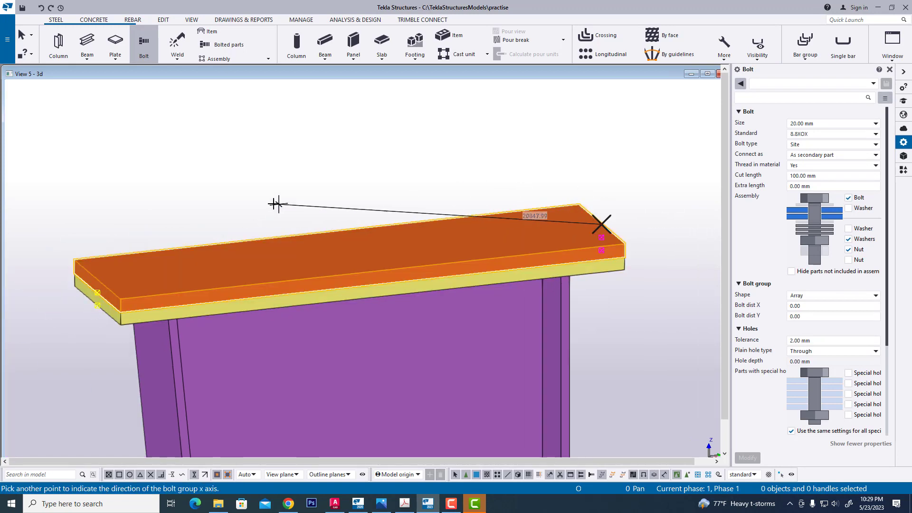
click(98, 281)
right_click(593, 188)
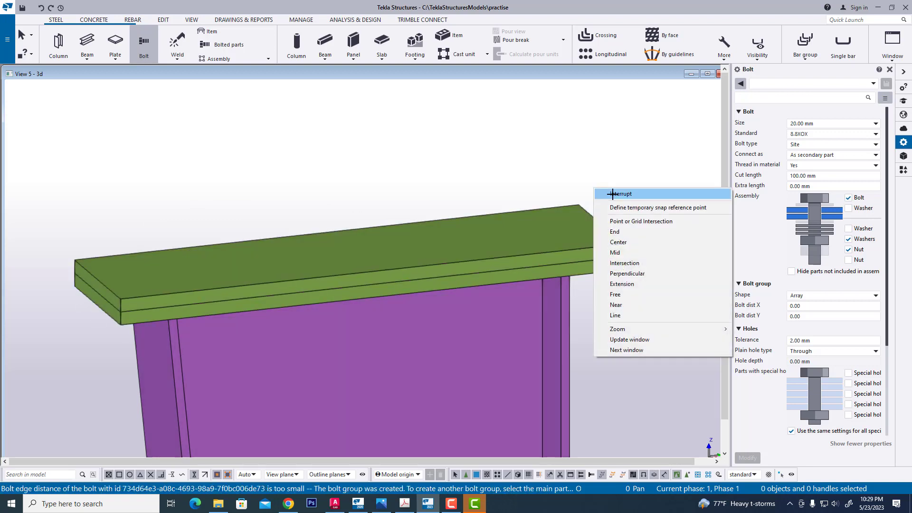
click(612, 194)
- Set the new bolt's size to 30 mm and its cut length to 200 mm
middle_drag(631, 239, 502, 247)
click(475, 232)
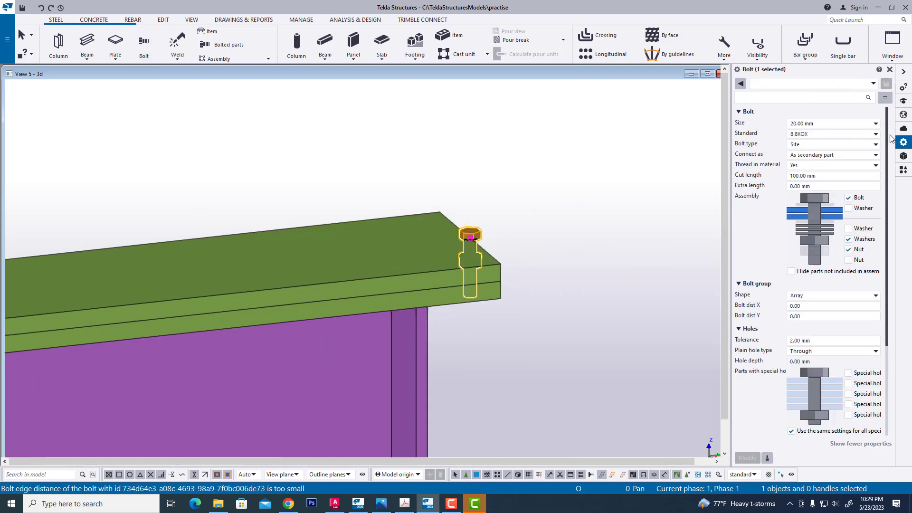
click(840, 125)
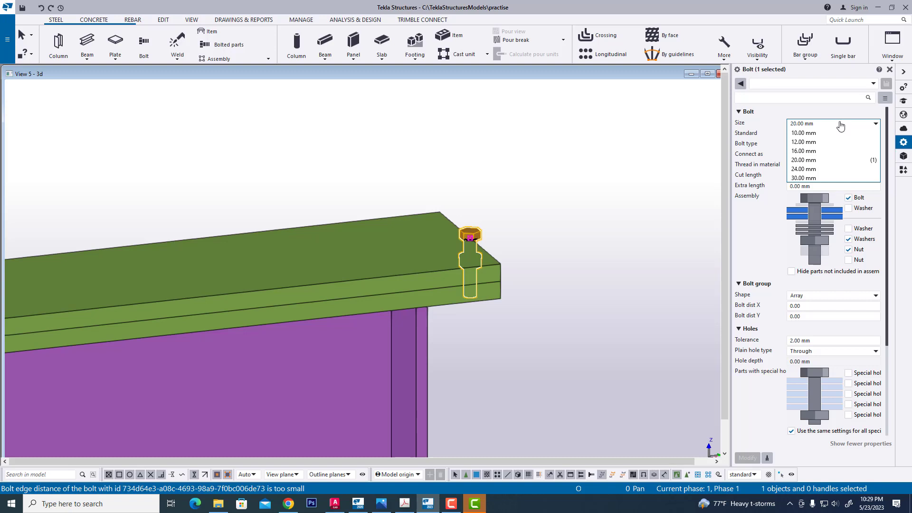
click(821, 179)
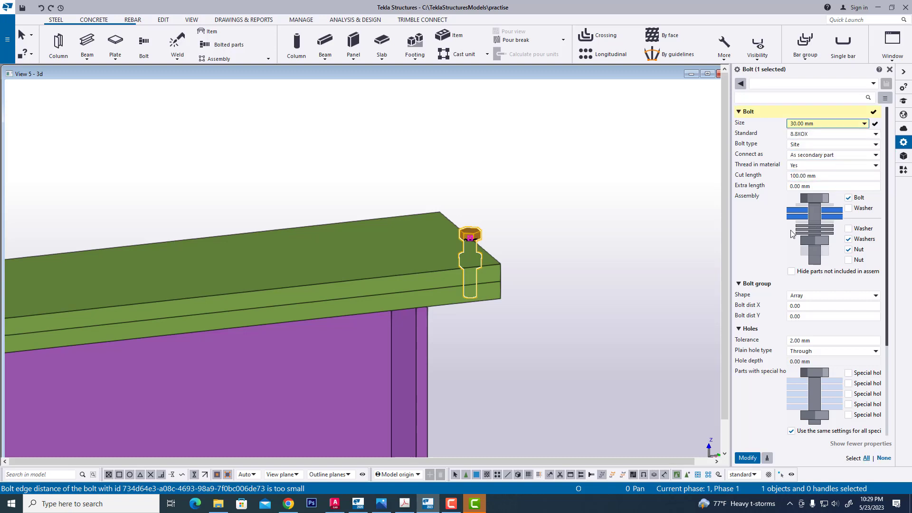
double_click(798, 176)
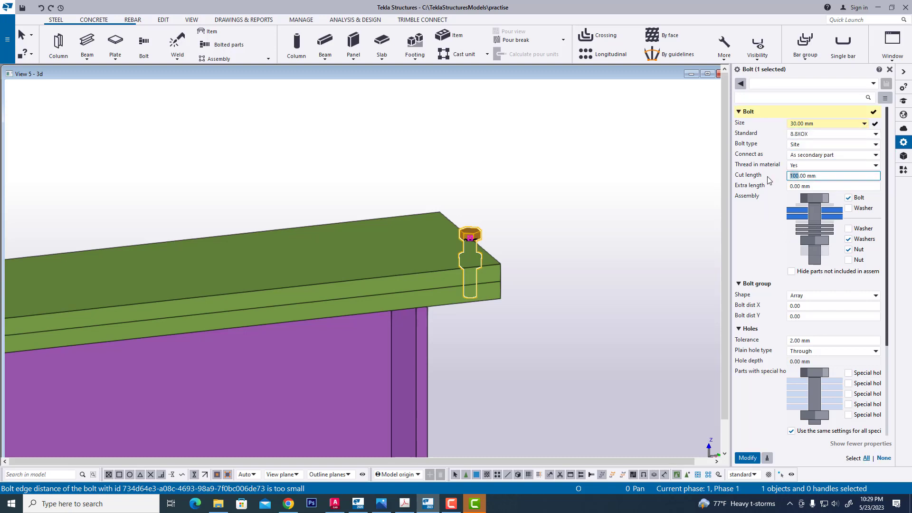
text(2)
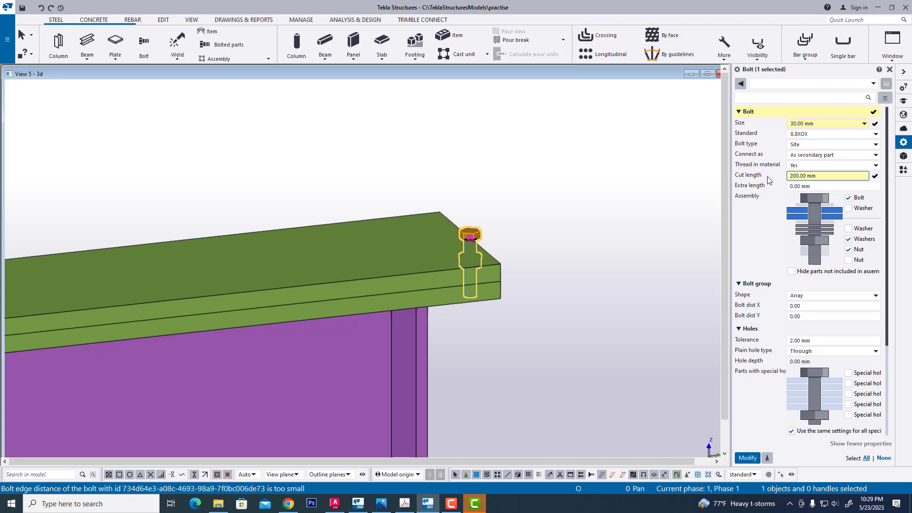
key(Return)
click(819, 316)
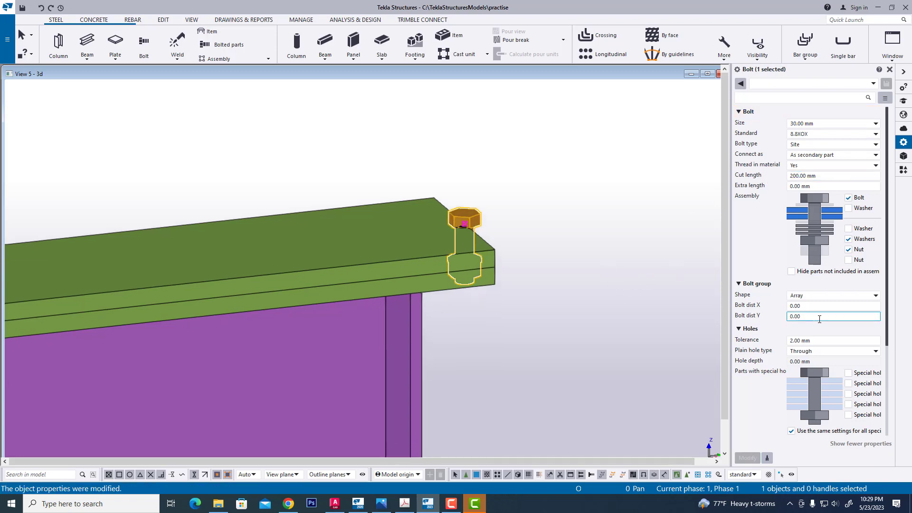
drag(821, 316, 754, 323)
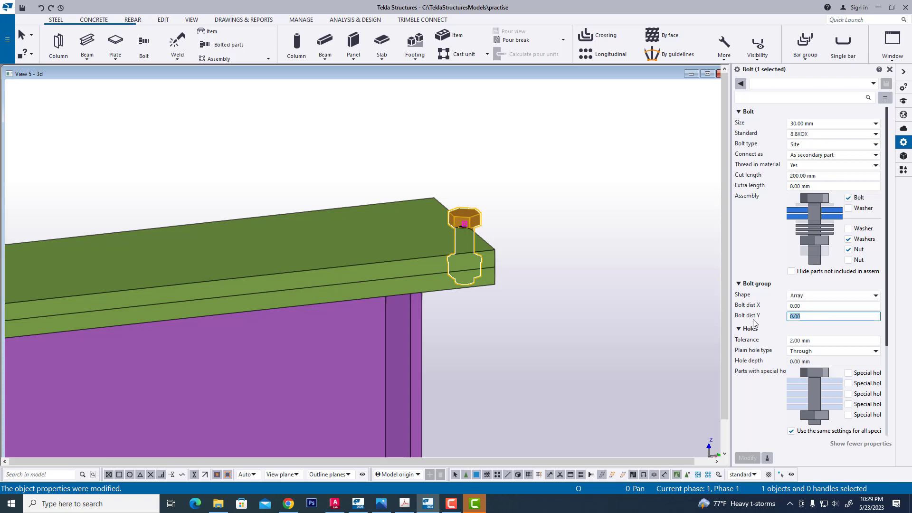
text(120)
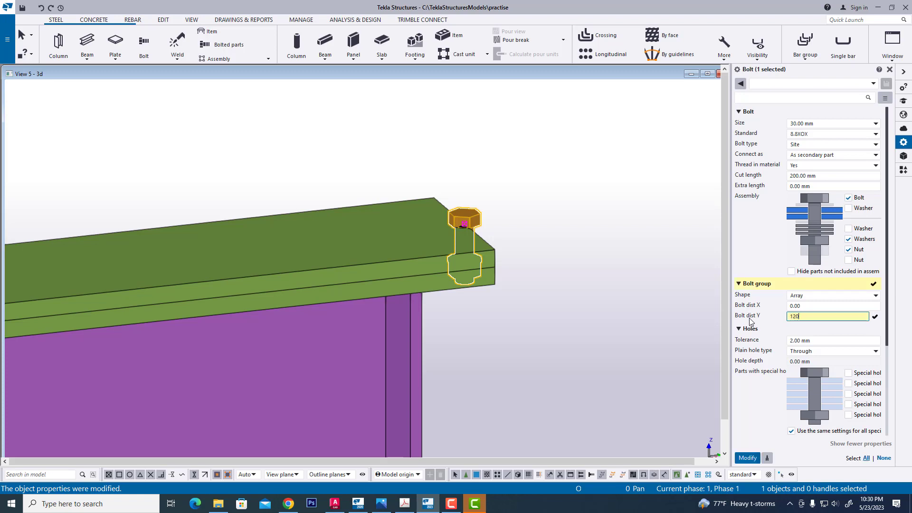
scroll(778, 397, down, 2)
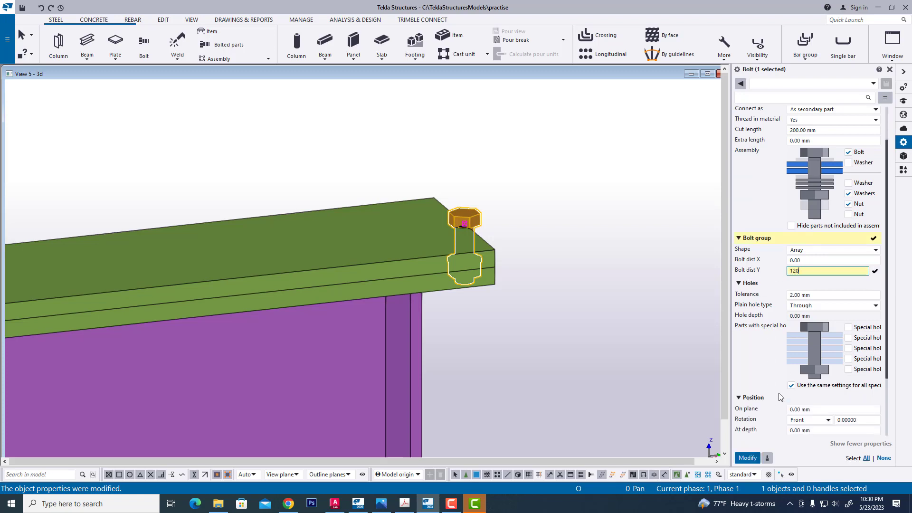
click(816, 260)
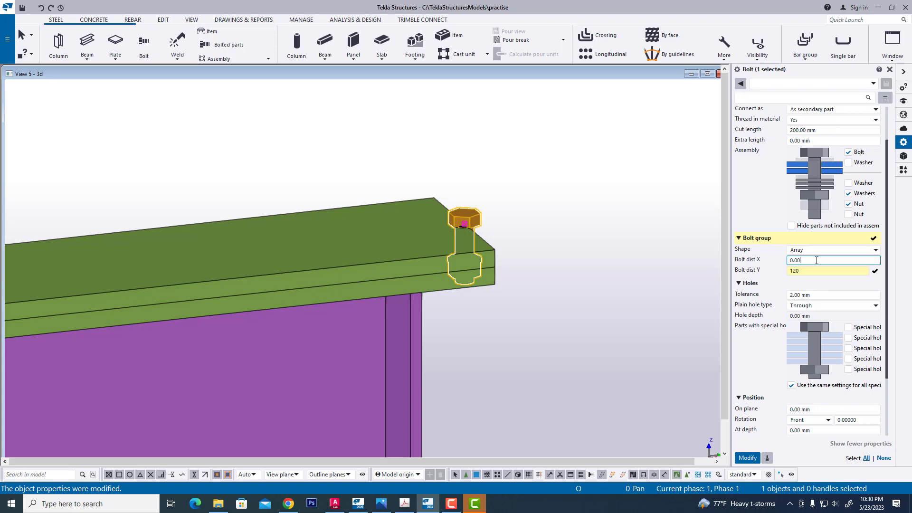
right_click(551, 288)
click(612, 314)
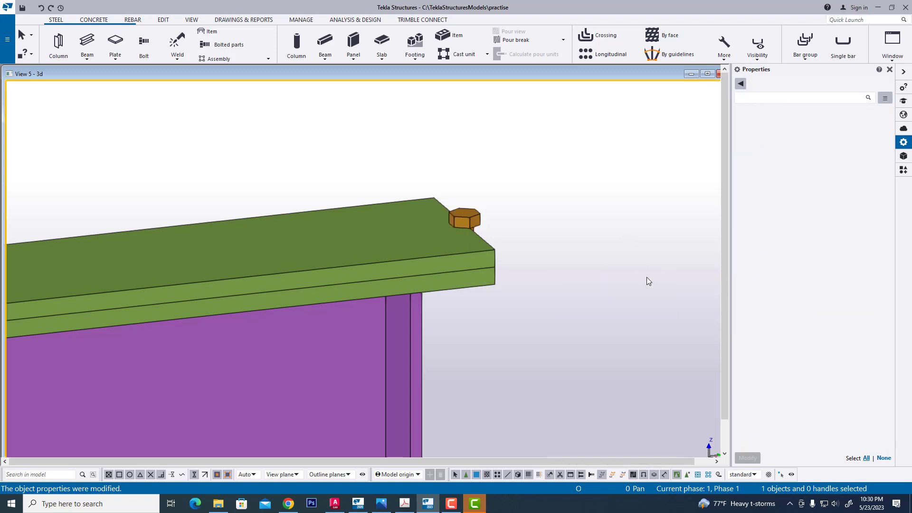
- Set the bolt group's Y distance to 120 mm, redraw the view, and select the bolt group again
click(466, 214)
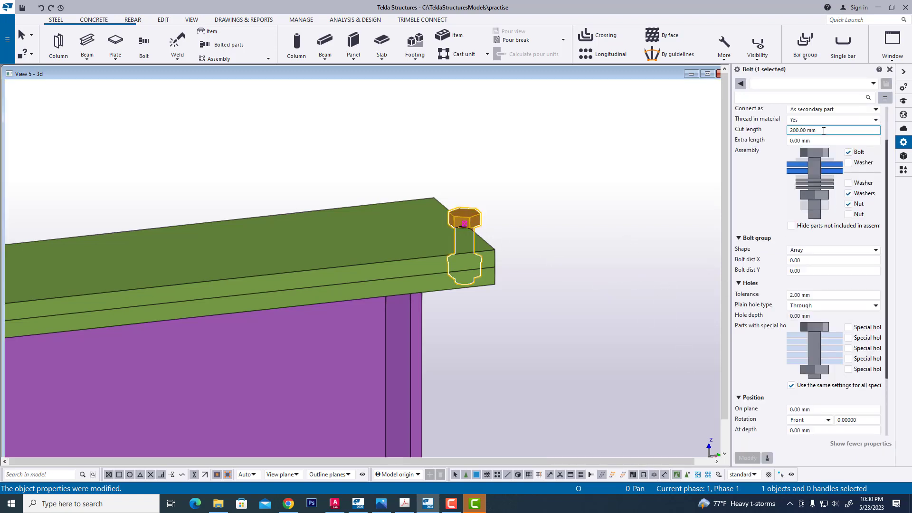
scroll(824, 131, up, 2)
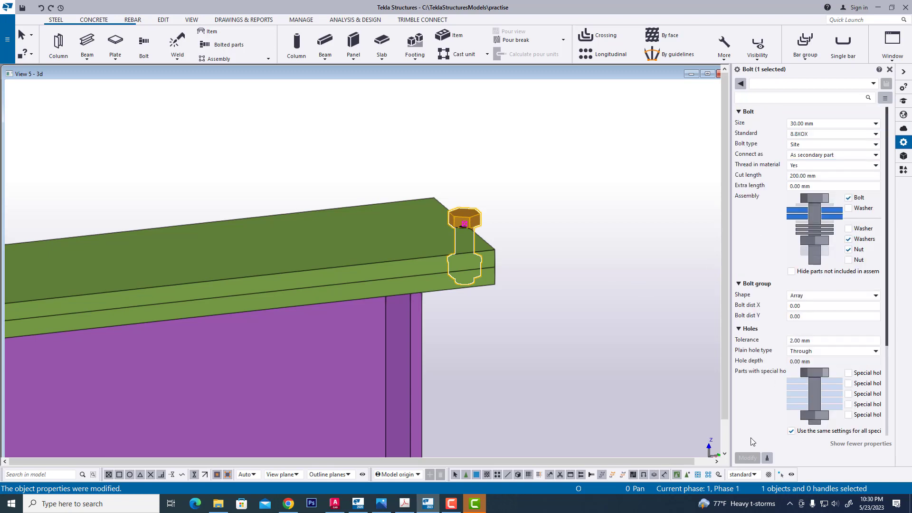
scroll(816, 266, down, 2)
click(816, 237)
text(1)
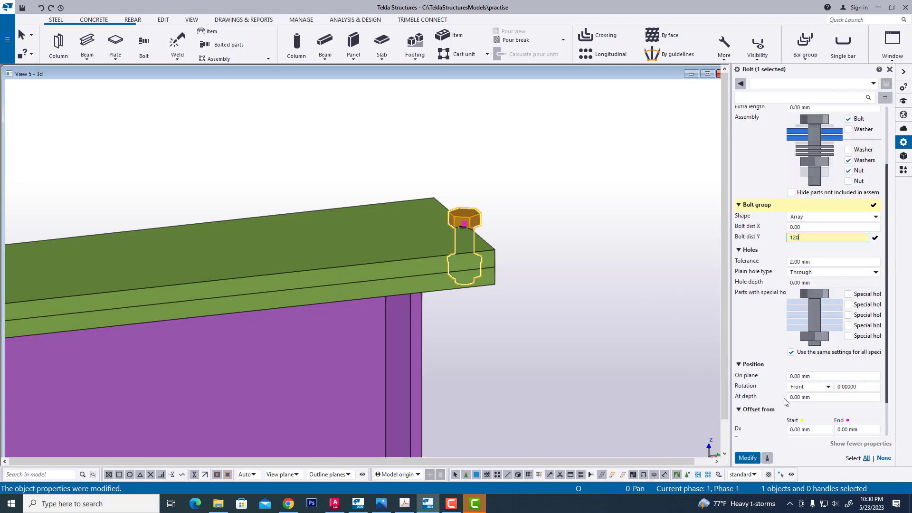
text(20)
click(747, 457)
click(576, 217)
right_click(575, 218)
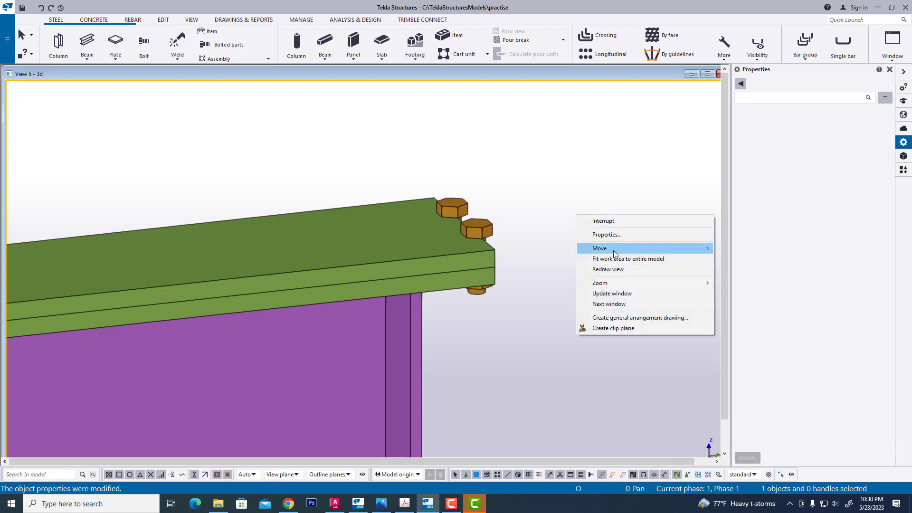
click(614, 269)
click(484, 218)
middle_drag(603, 255, 707, 280)
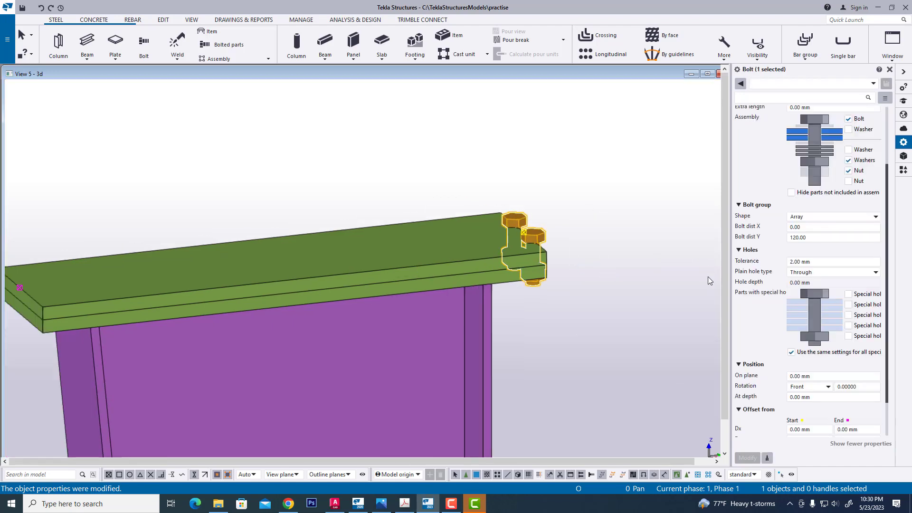
- Offset the start of the bolt group 60 mm inward from the end plate's edge in the Dx direction
scroll(803, 350, down, 2)
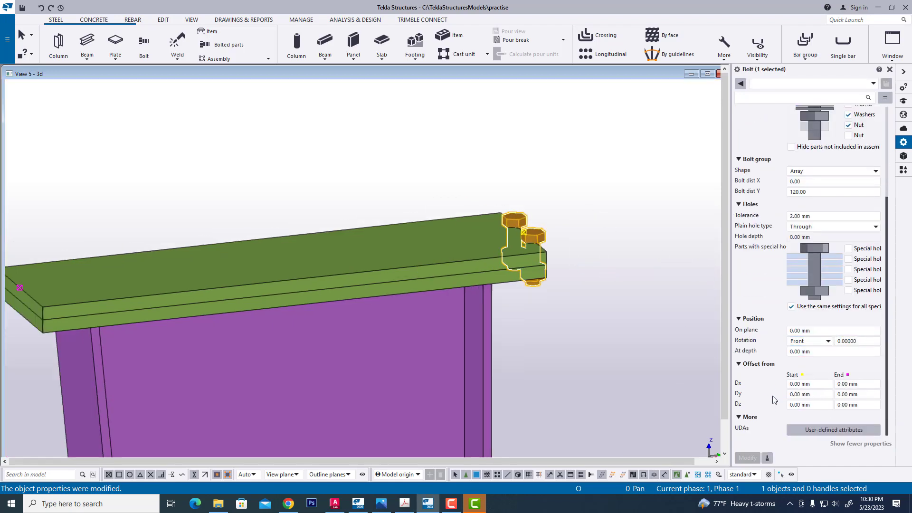
click(803, 384)
double_click(800, 384)
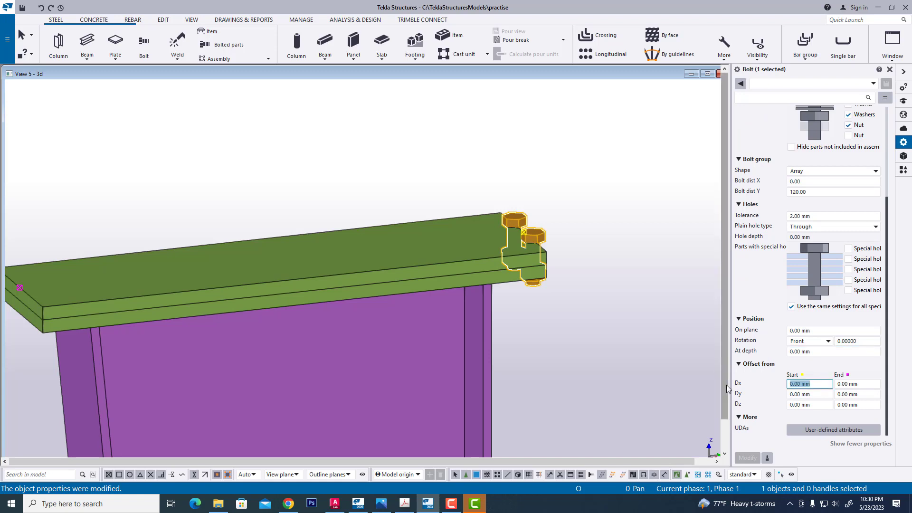
text(60)
click(746, 457)
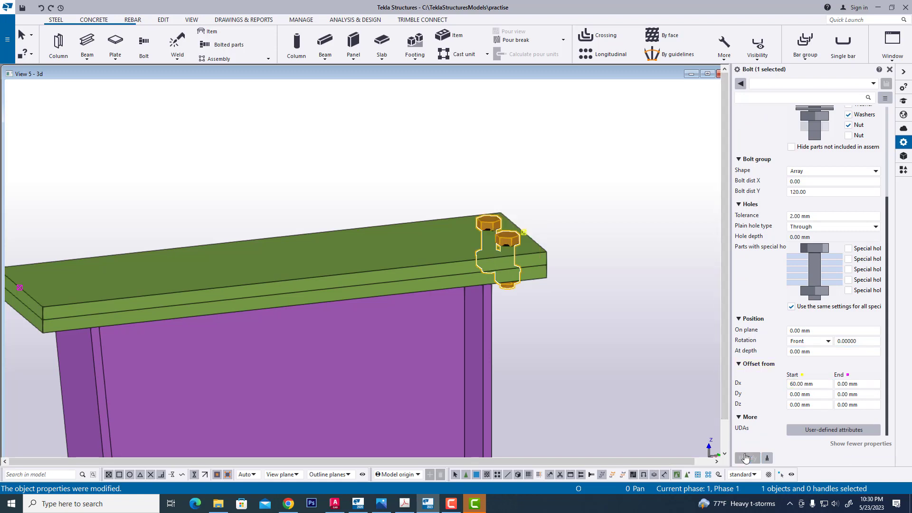
right_click(599, 222)
key(Escape)
scroll(523, 252, up, 3)
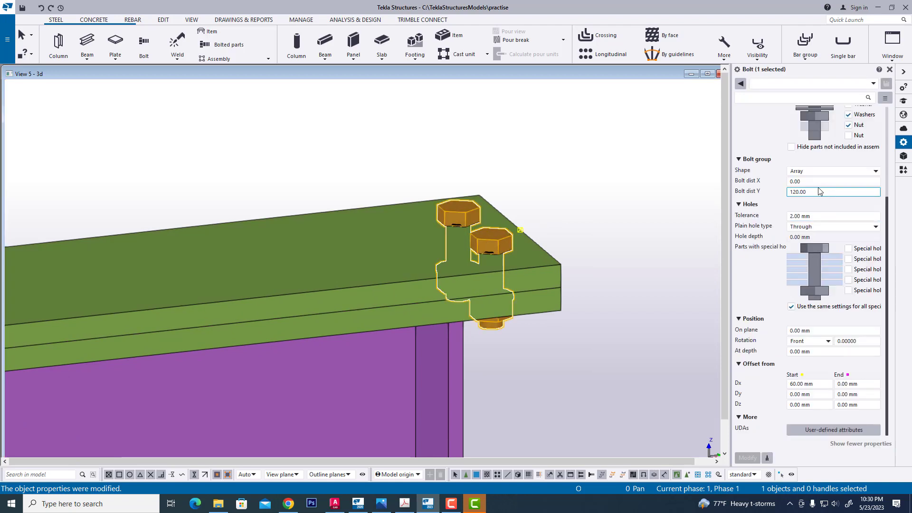
- Set the bolt group's X distances to 130 150 2*246 150 130 and redraw the 3D view
drag(808, 181, 744, 188)
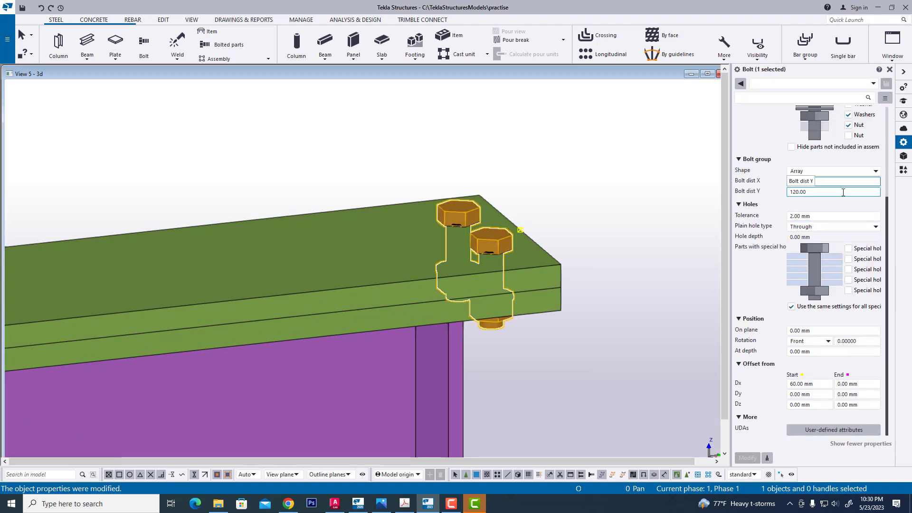
key(Return)
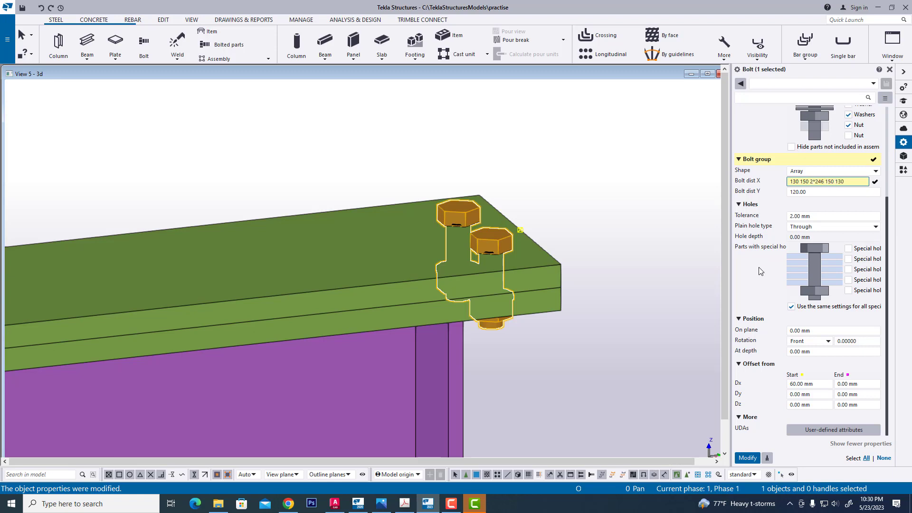
click(746, 457)
right_click(542, 189)
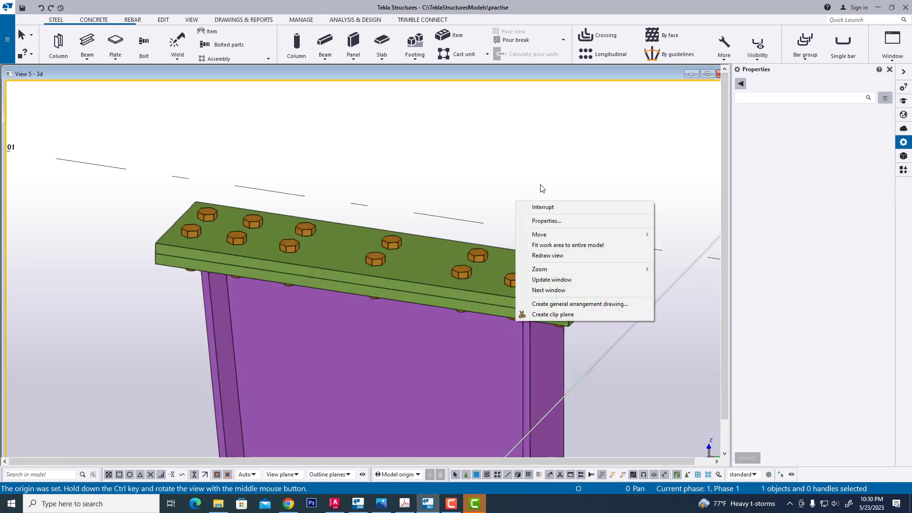
click(547, 255)
- Examine the bolt rows on the end plates from above and from the side, including the whole column
scroll(461, 284, up, 2)
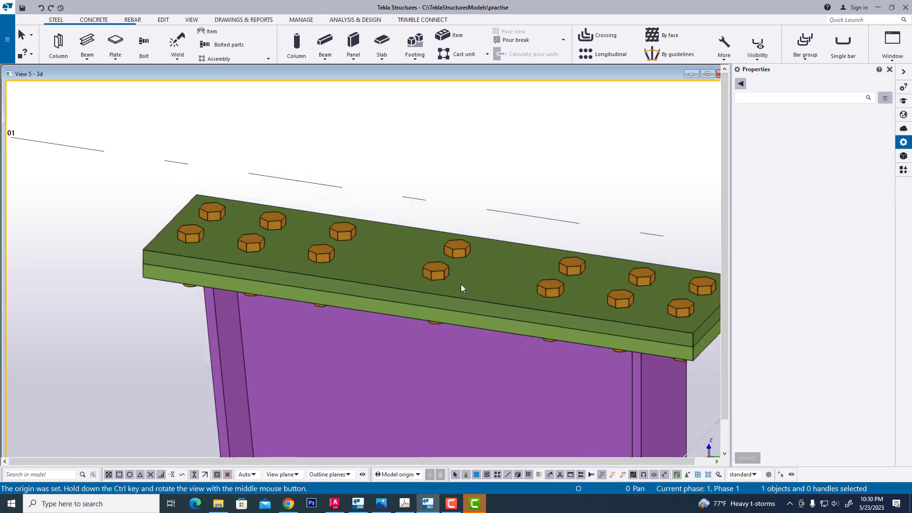
scroll(397, 265, down, 2)
middle_drag(411, 278, 375, 279)
scroll(378, 278, up, 2)
middle_drag(427, 254, 441, 292)
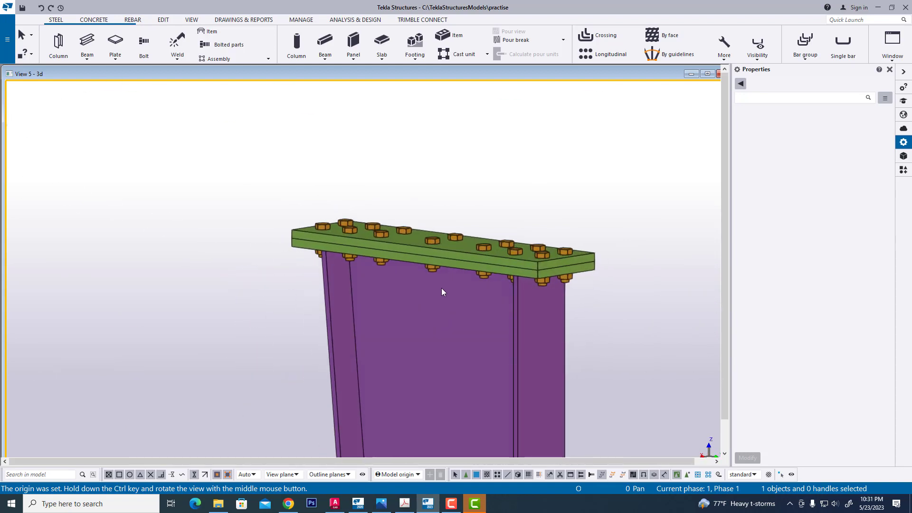
scroll(454, 248, down, 8)
middle_drag(468, 375, 531, 353)
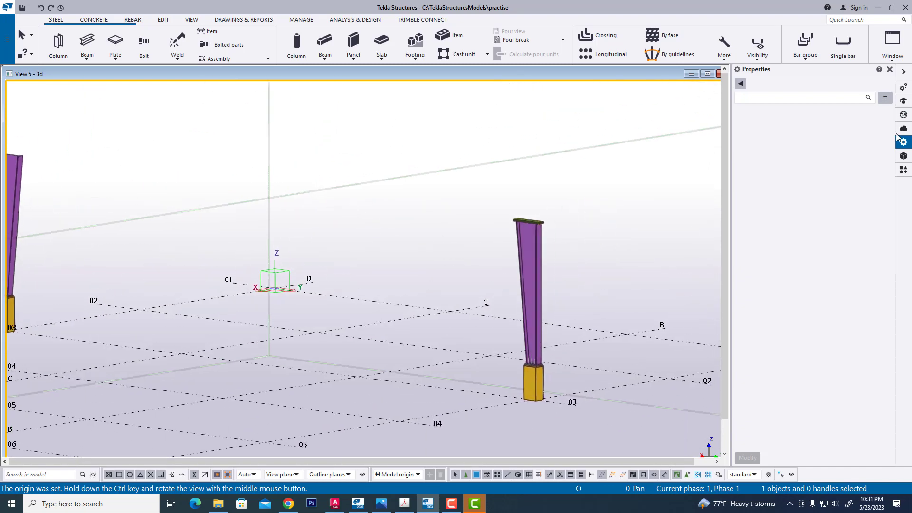
- Bring the Grid A view to full size and redraw it around the bolted end plates
click(892, 43)
click(876, 139)
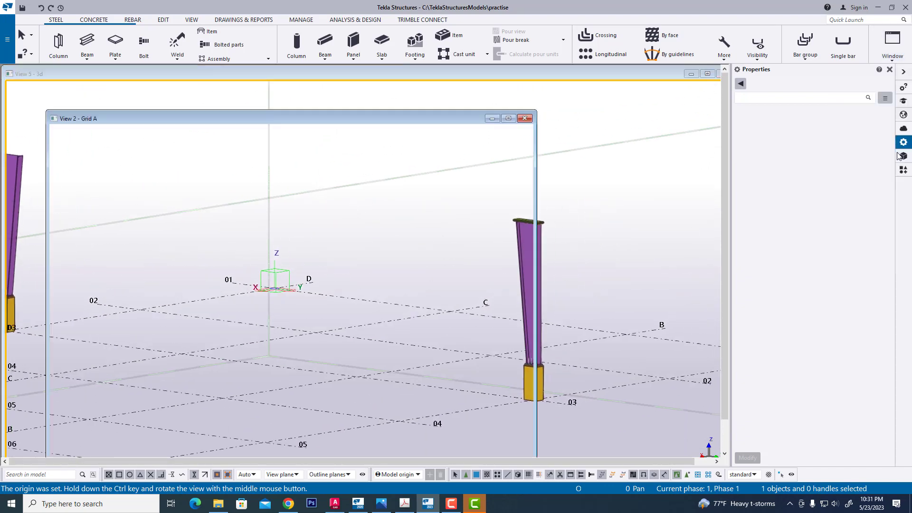
click(508, 118)
scroll(566, 291, up, 8)
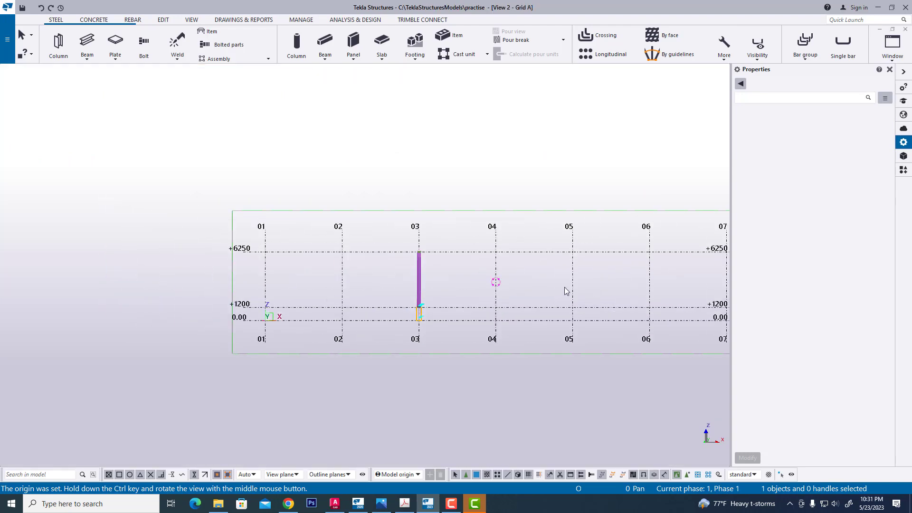
scroll(452, 288, up, 6)
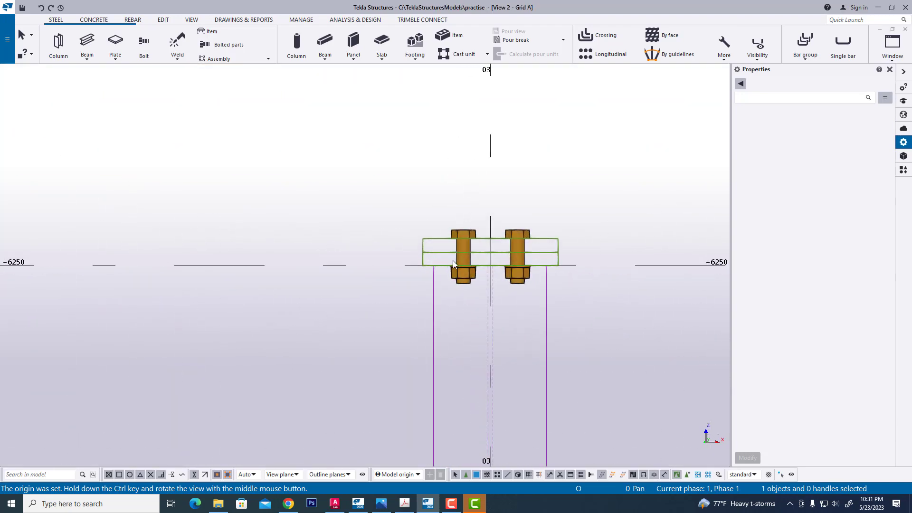
middle_drag(452, 261, 383, 262)
right_click(380, 184)
click(428, 239)
scroll(382, 262, up, 2)
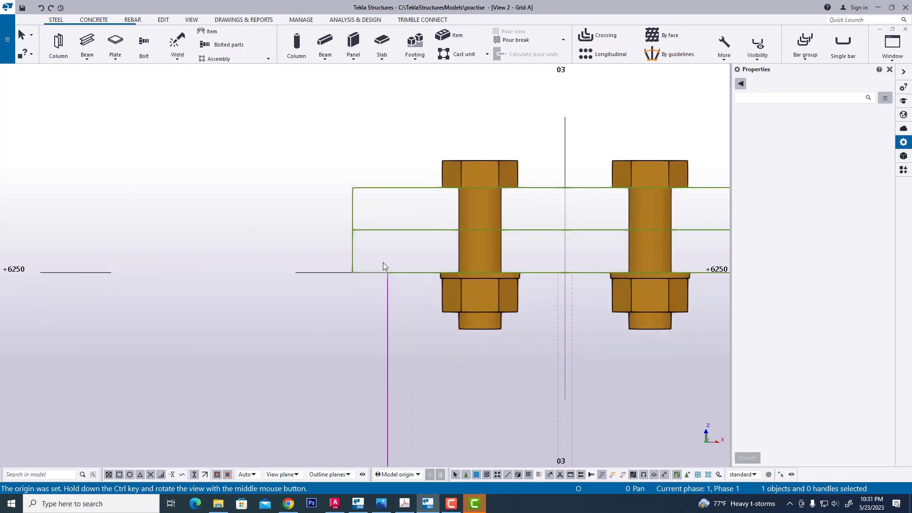
middle_drag(404, 302, 366, 298)
- Model a triangular contour plate beneath the lower end plate, 120 mm from flange edge to web and 100 mm down along the web
click(113, 39)
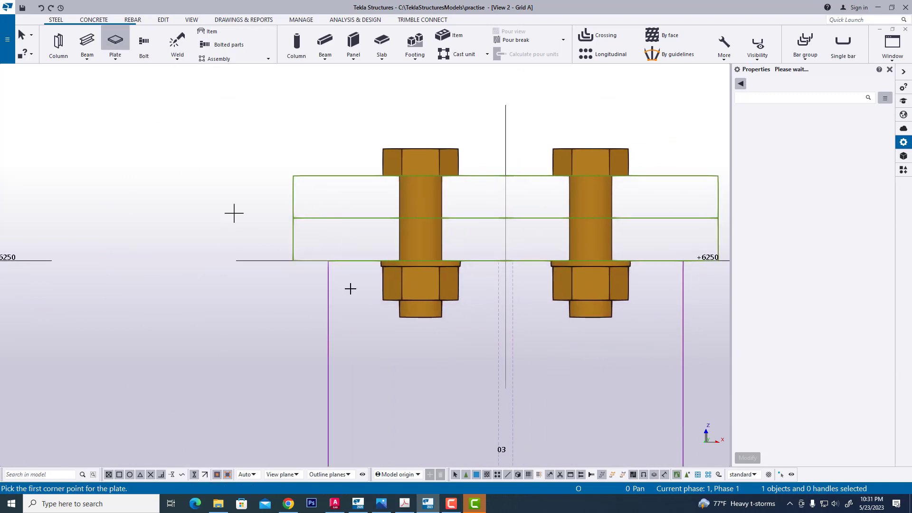
click(328, 260)
scroll(494, 240, down, 2)
click(496, 250)
scroll(497, 311, up, 2)
text(100)
key(Return)
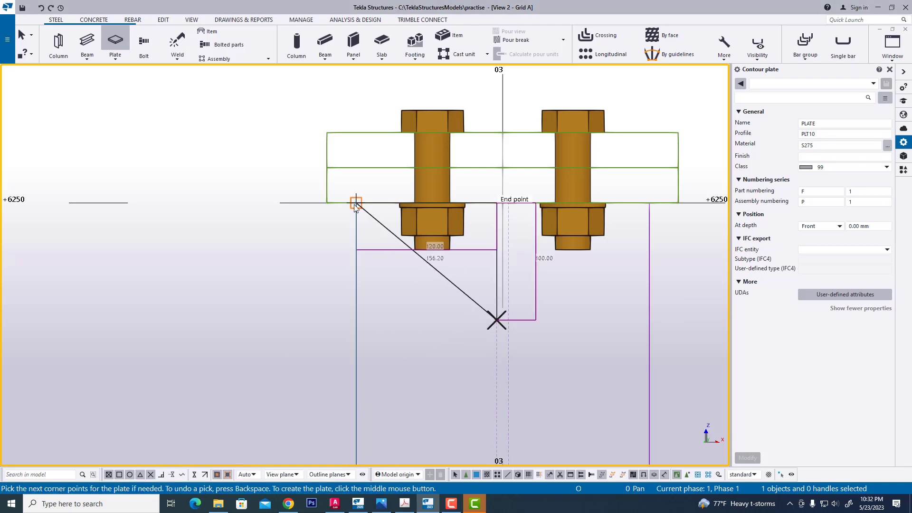
click(355, 203)
key(Escape)
- Name the plate STIFFENER, with material 50, part numbering prefix ST and an empty assembly prefix
scroll(428, 272, up, 2)
drag(832, 125, 685, 124)
text(STIFFENER)
drag(825, 145, 741, 146)
text(SS)
drag(818, 191, 751, 198)
text(ST)
click(746, 458)
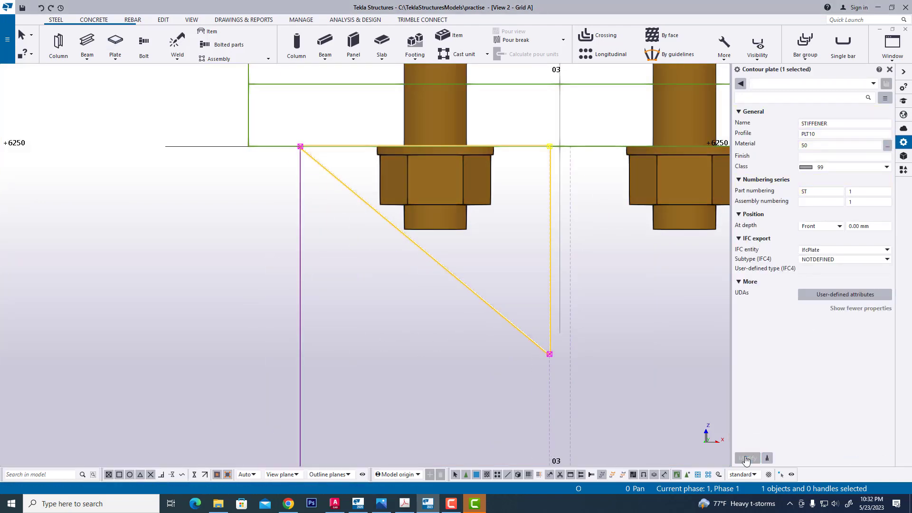
- In the Grid 03 view, move the stiffener 80 mm from grid line A toward the column's vertical flange
right_click(192, 236)
click(891, 48)
click(869, 144)
ctrl+middle_drag(514, 190, 362, 254)
click(891, 48)
click(869, 184)
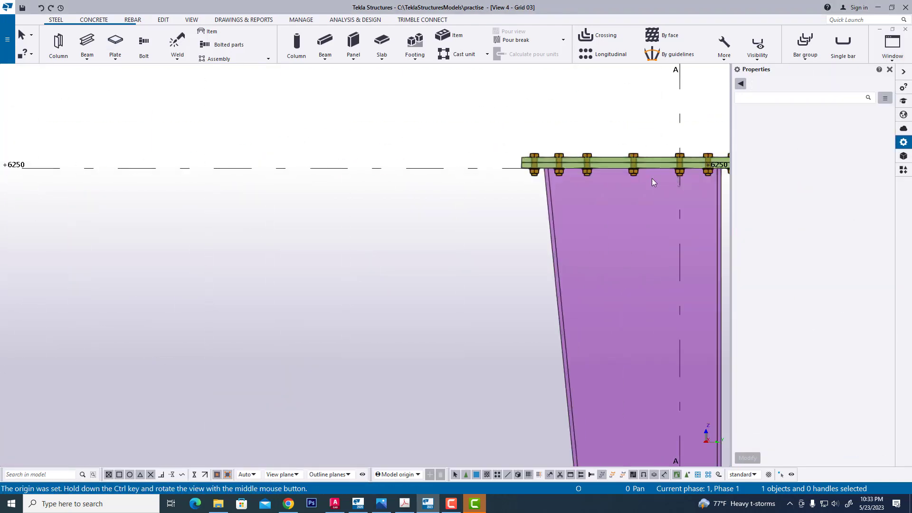
scroll(684, 171, up, 5)
click(539, 241)
right_click(539, 243)
click(557, 243)
click(548, 166)
scroll(492, 237, down, 1)
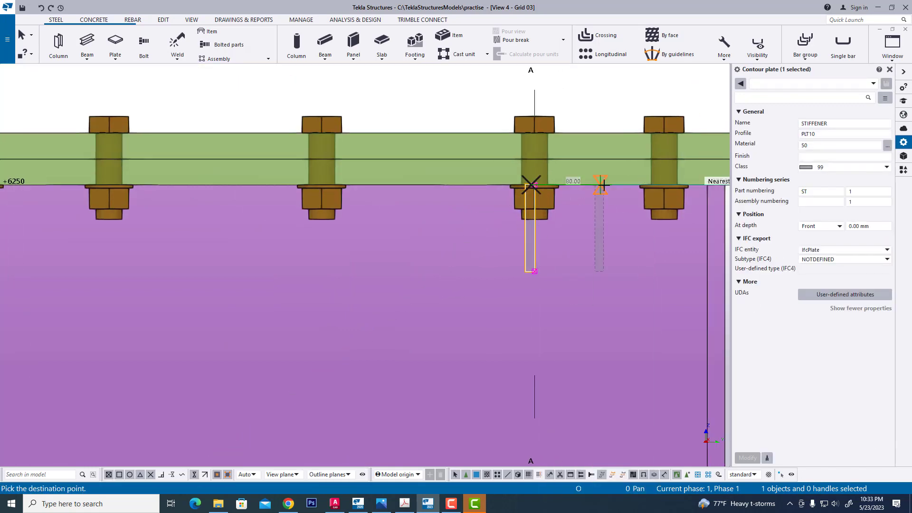
click(603, 184)
- Check the column's stiffener position in the 3D view and return to the Grid 03 view
click(892, 48)
click(863, 125)
click(401, 212)
ctrl+middle_drag(401, 211, 372, 275)
click(891, 48)
click(868, 140)
scroll(589, 255, down, 3)
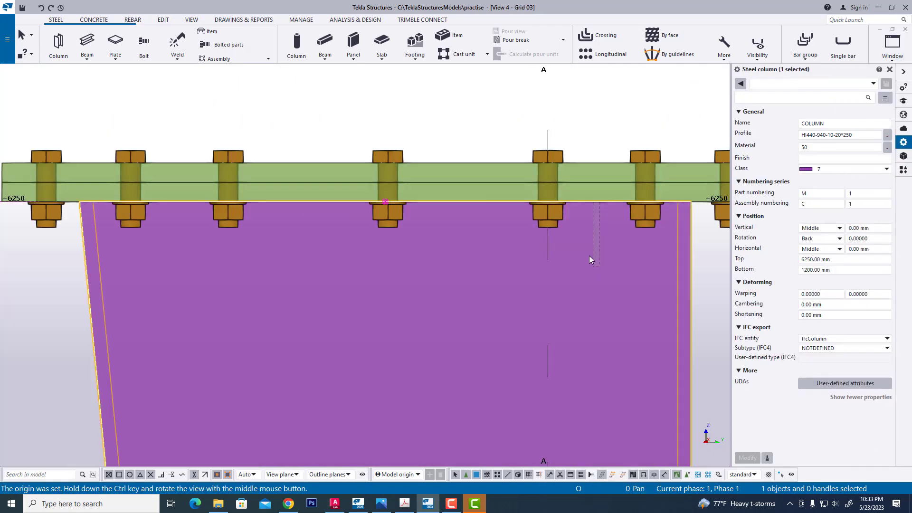
- Move the stiffener along the end plate's underside to between the middle bolt and the bolt at grid line A
click(594, 255)
right_click(594, 255)
click(620, 280)
click(598, 214)
click(462, 213)
- Copy the stiffener along the end plate's underside to the other side of the middle bolt
right_click(474, 245)
click(493, 258)
click(479, 220)
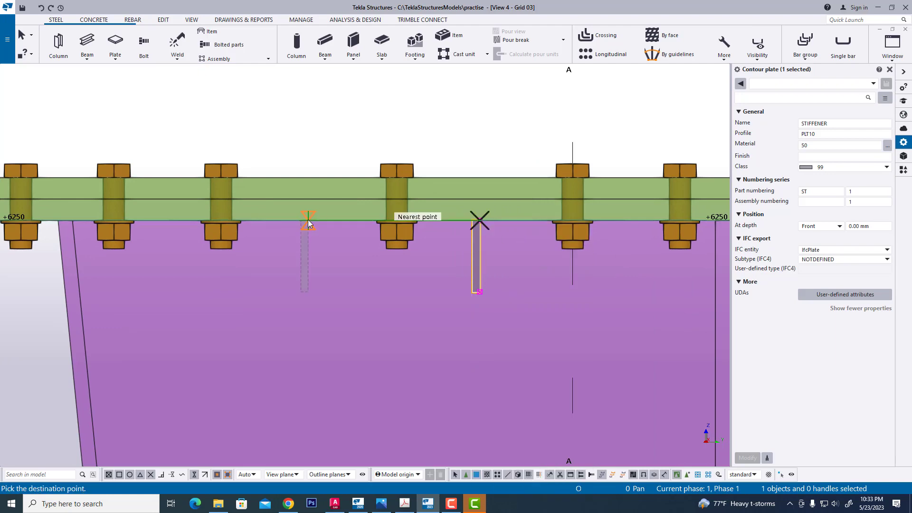
click(307, 220)
- In the Grid A view, mirror copies of both stiffeners across grid line 03 to the opposite side of the web
click(896, 48)
click(868, 154)
scroll(288, 240, up, 8)
drag(466, 257, 418, 290)
right_click(466, 255)
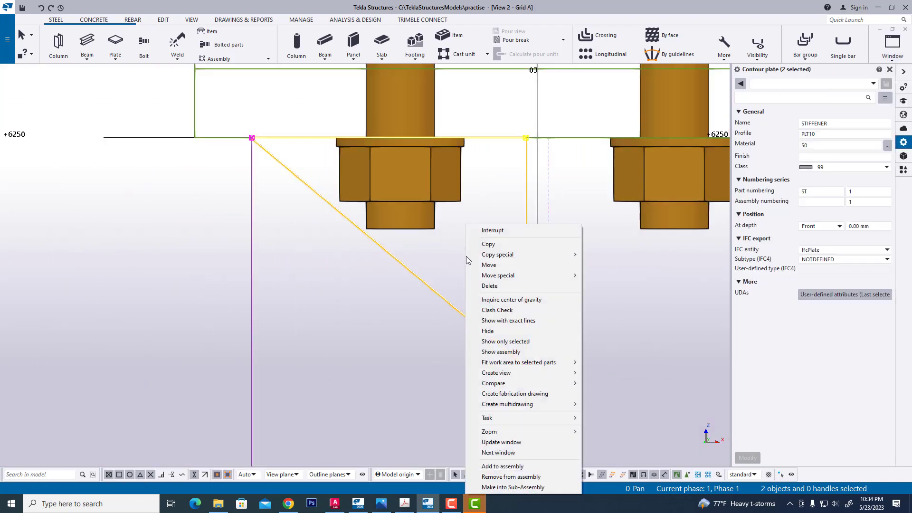
mouse_move(496, 255)
click(606, 275)
scroll(521, 286, down, 3)
click(523, 159)
click(522, 399)
click(107, 172)
key(Escape)
- Examine the stiffeners beneath the end plates in the 3D view
scroll(588, 256, up, 4)
click(891, 47)
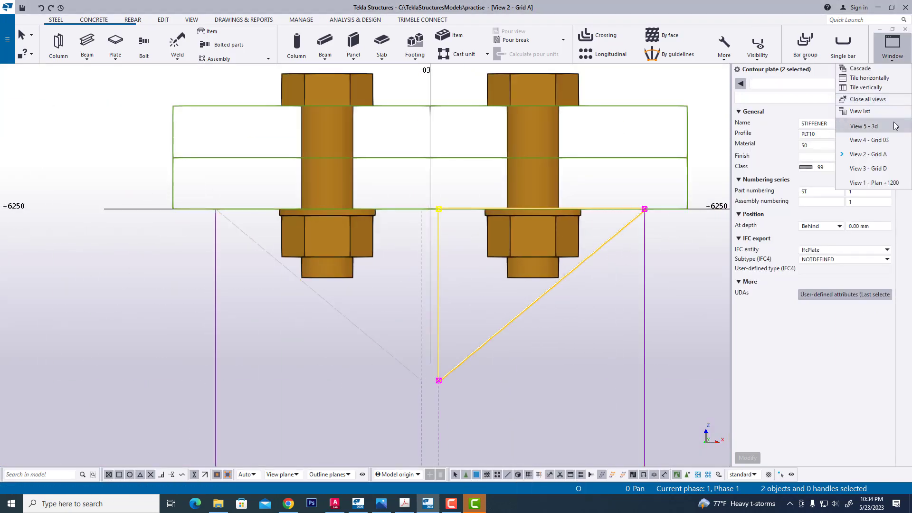
click(864, 126)
middle_drag(520, 252, 568, 297)
scroll(320, 280, up, 2)
scroll(291, 301, down, 3)
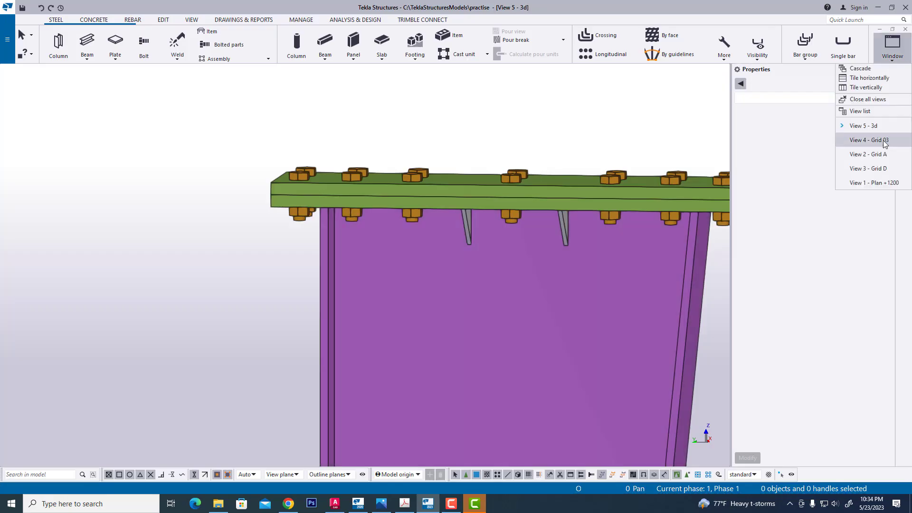
- In the Grid 03 view, model triangular stiffener plates beneath the end plate's overhangs, outside the column's vertical and tapered flanges
click(862, 142)
scroll(336, 149, up, 3)
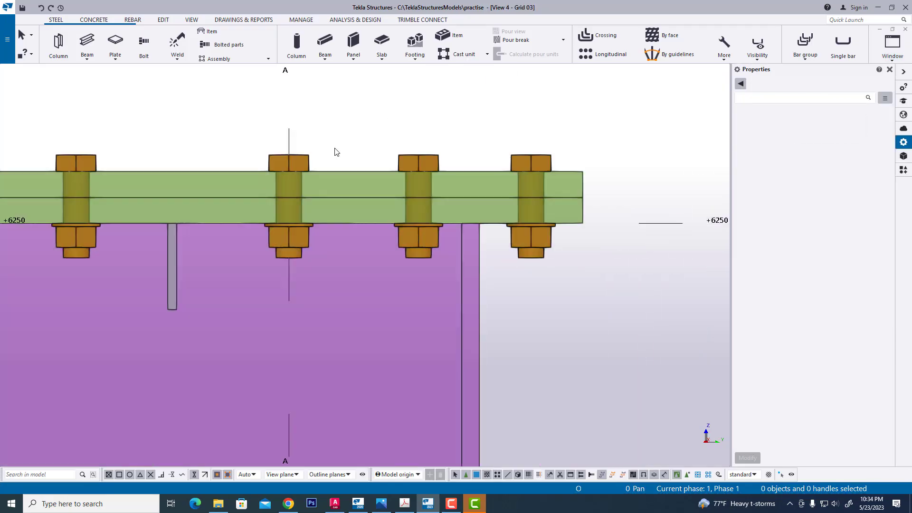
scroll(407, 202, up, 2)
click(407, 201)
text(0)
key(Return)
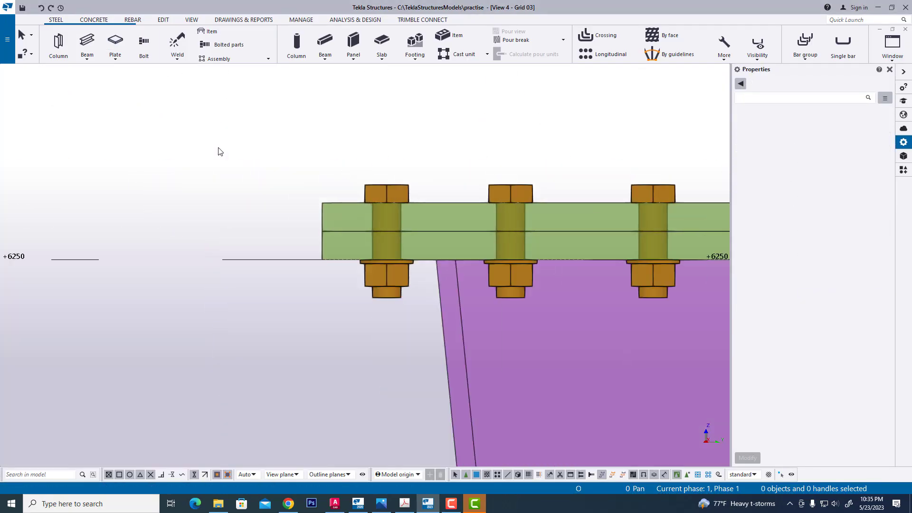
scroll(292, 244, up, 2)
click(292, 244)
scroll(494, 244, down, 2)
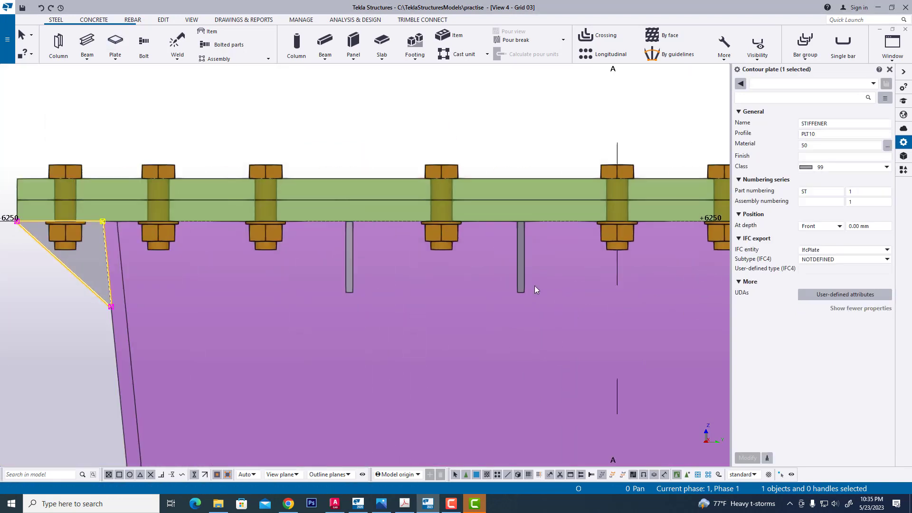
- Change the stiffeners' class to the magenta one
scroll(534, 286, down, 2)
click(878, 167)
click(836, 248)
click(747, 457)
right_click(568, 126)
key(Escape)
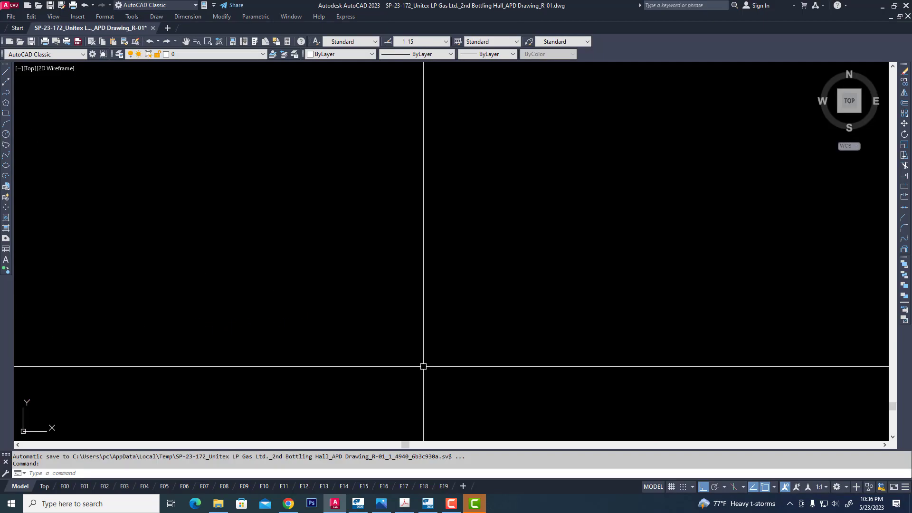
- Switch to AutoCAD and examine the frame elevation for the rafter profiles, lengths, 1:10 roof slope, and K7 and K8 connections
scroll(437, 256, down, 2)
scroll(453, 389, up, 2)
middle_drag(453, 390, 465, 246)
scroll(466, 270, down, 2)
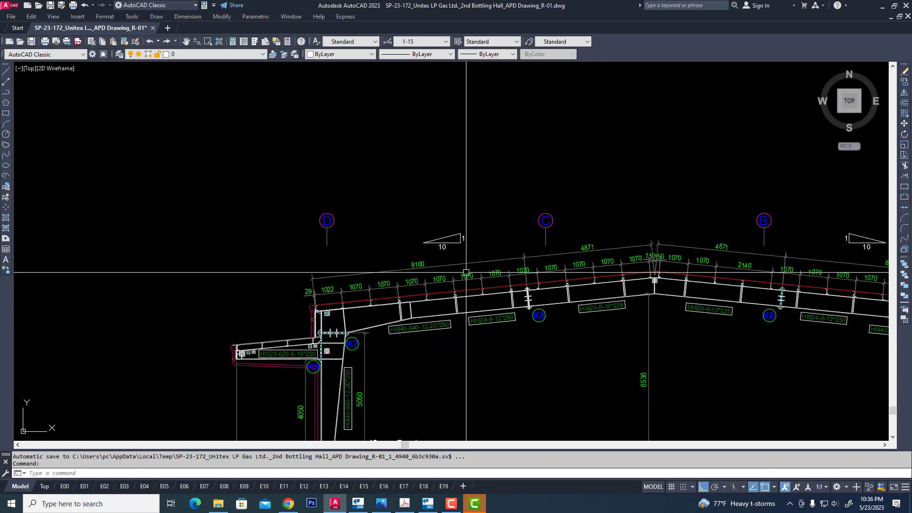
middle_drag(448, 325, 436, 293)
scroll(422, 230, up, 4)
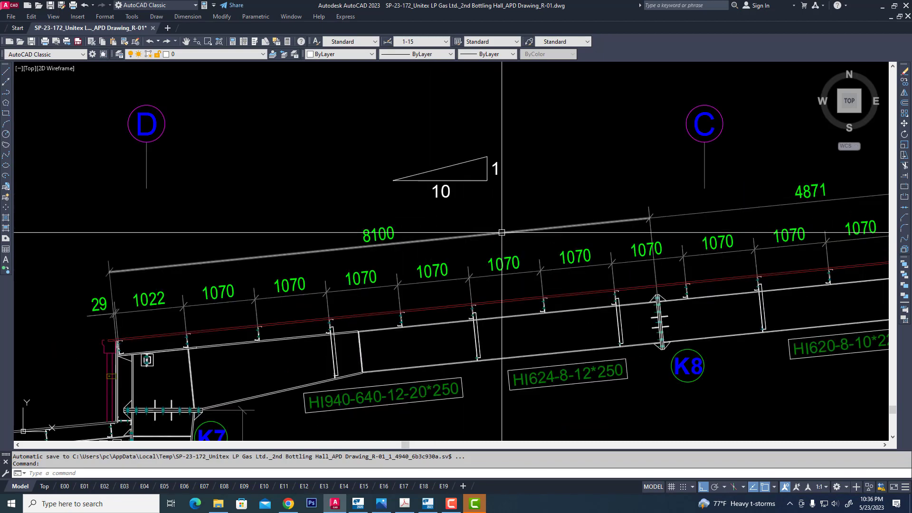
scroll(484, 280, down, 5)
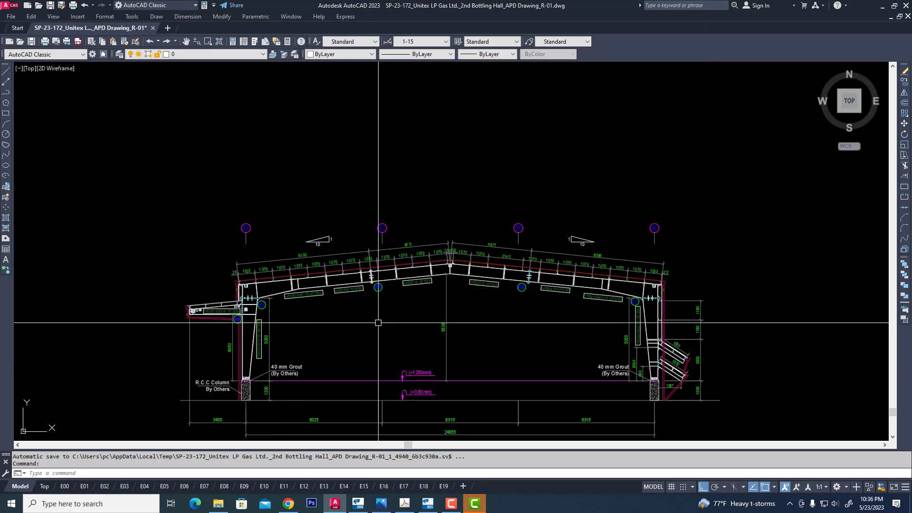
scroll(484, 280, up, 8)
scroll(499, 290, down, 6)
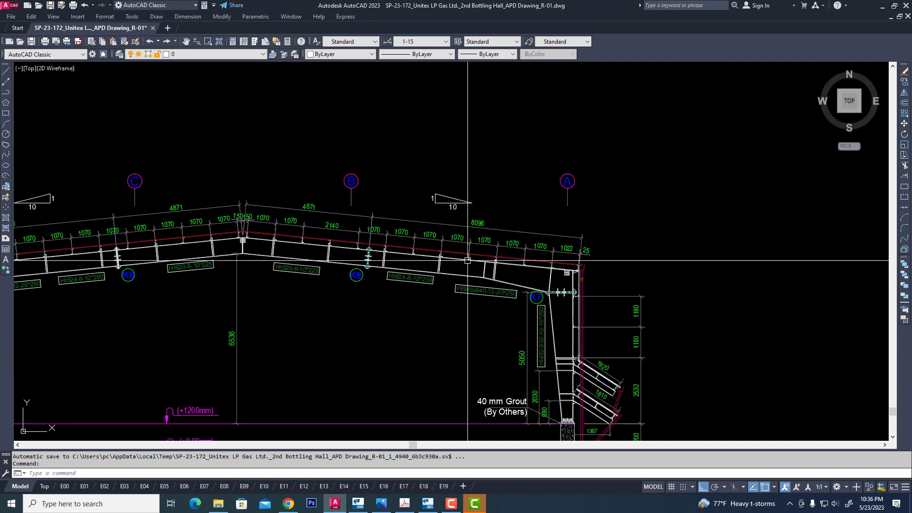
scroll(447, 225, up, 4)
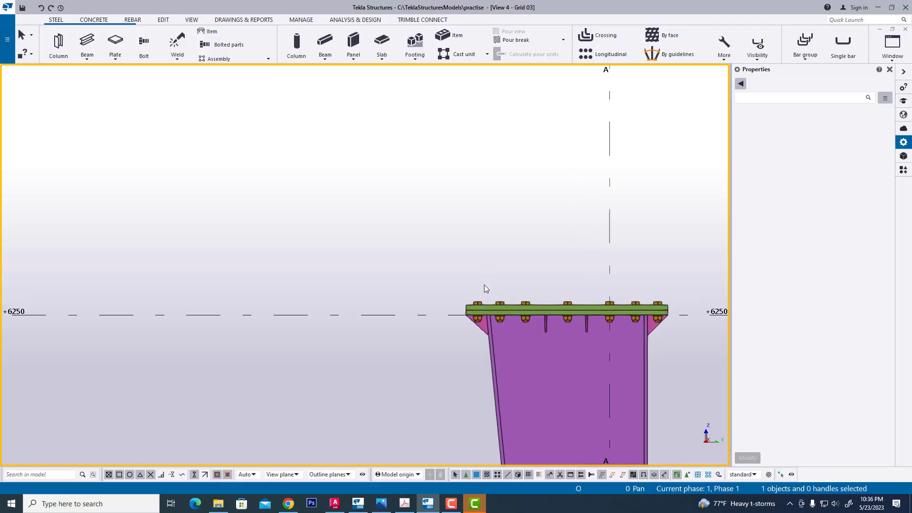
scroll(456, 237, down, 2)
middle_drag(440, 234, 490, 261)
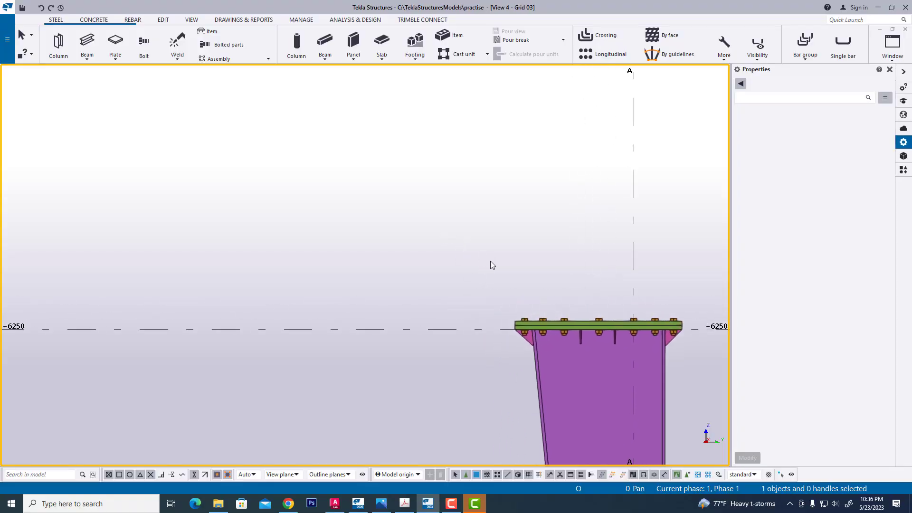
scroll(414, 252, up, 1)
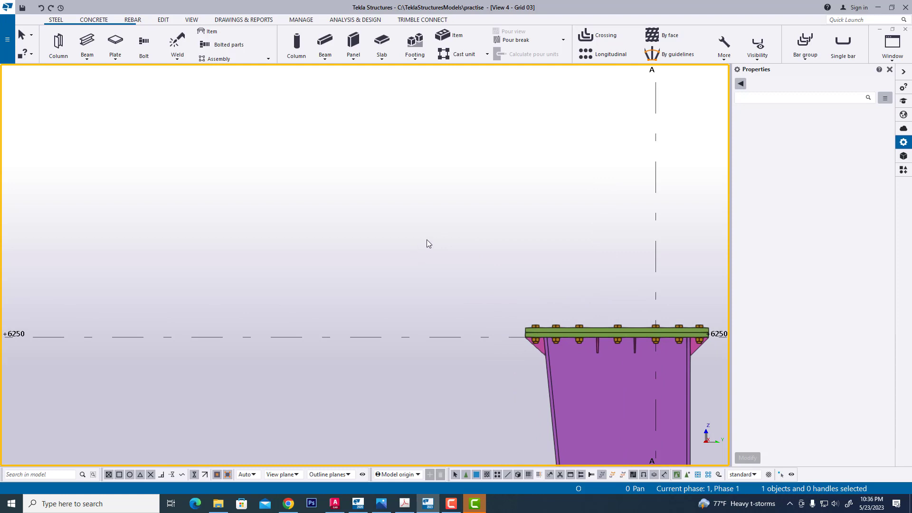
- In the Grid 03 view, draw a horizontal construction line 1000 mm long from the upper end of grid line A towards grid B
scroll(427, 242, down, 2)
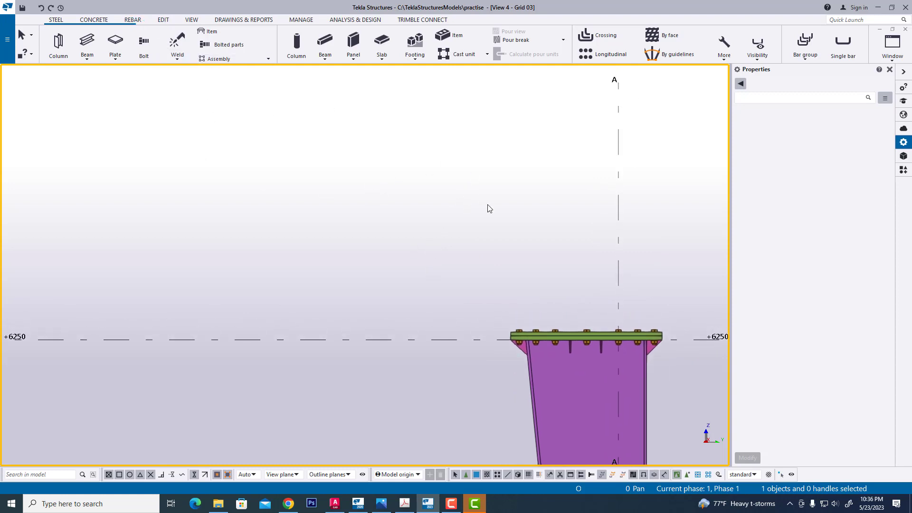
click(163, 21)
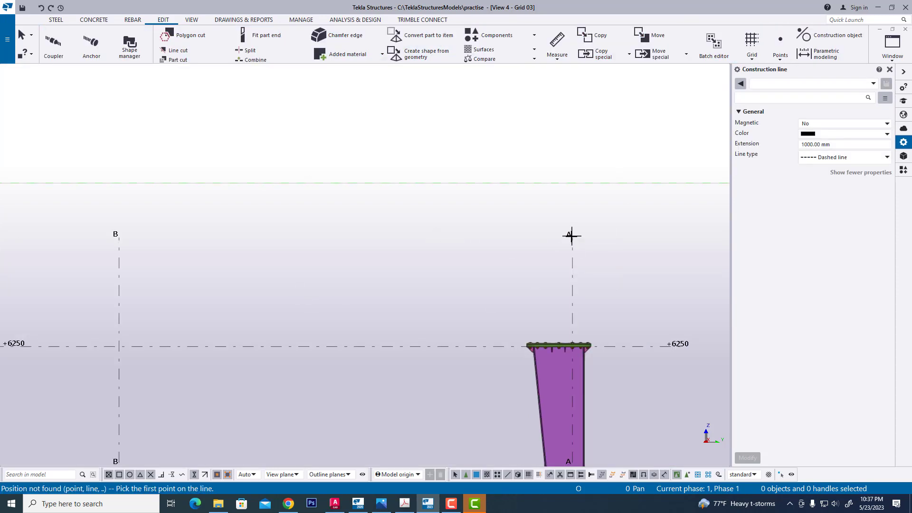
click(571, 236)
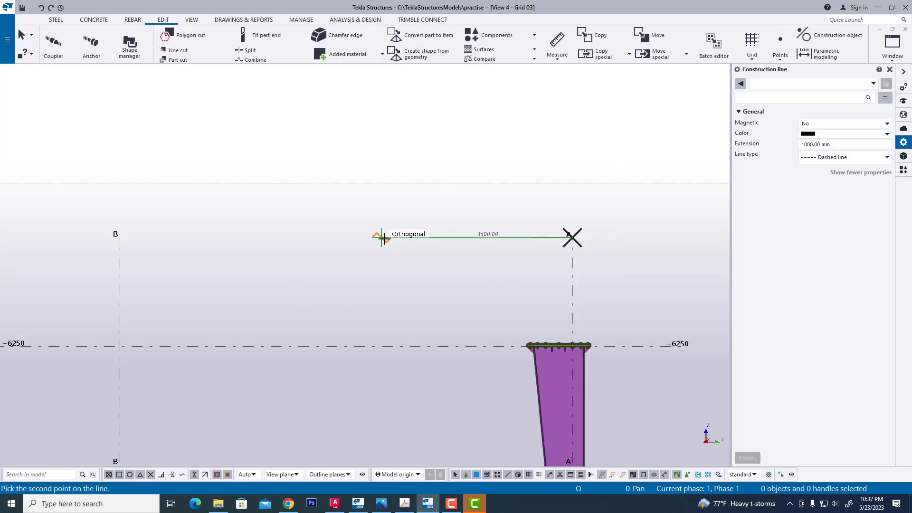
text(100)
key(Return)
right_click(491, 253)
click(513, 260)
- Set the horizontal construction line's extension to 0 mm
click(511, 238)
scroll(511, 229, up, 1)
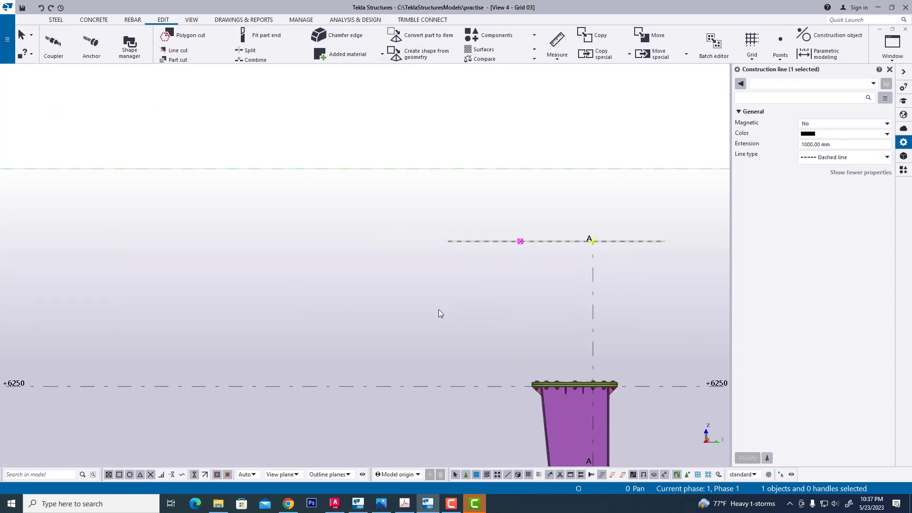
drag(838, 144, 642, 159)
text(0)
key(Return)
click(548, 267)
scroll(548, 259, up, 2)
- Change the horizontal construction line's color to red and its line type to solid
click(560, 231)
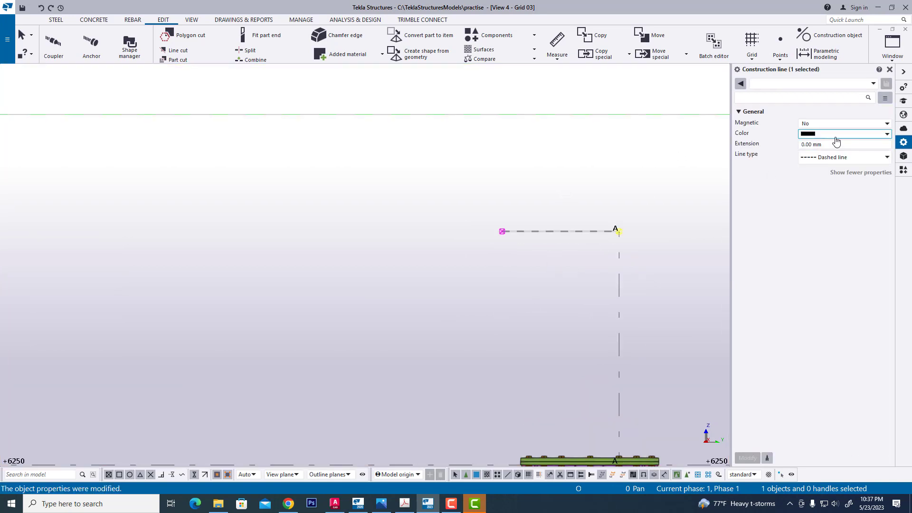
click(837, 134)
click(814, 155)
click(747, 457)
click(503, 264)
drag(570, 209, 540, 247)
click(847, 157)
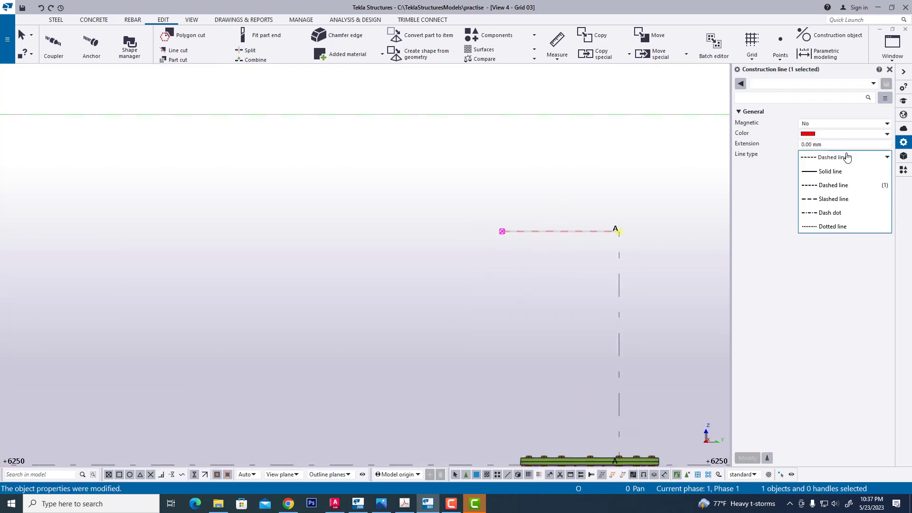
click(831, 171)
click(746, 457)
click(541, 257)
- Draw a vertical construction line 100 mm upward from the horizontal line's end at grid A
scroll(541, 257, up, 1)
middle_drag(541, 257, 398, 302)
scroll(522, 267, up, 2)
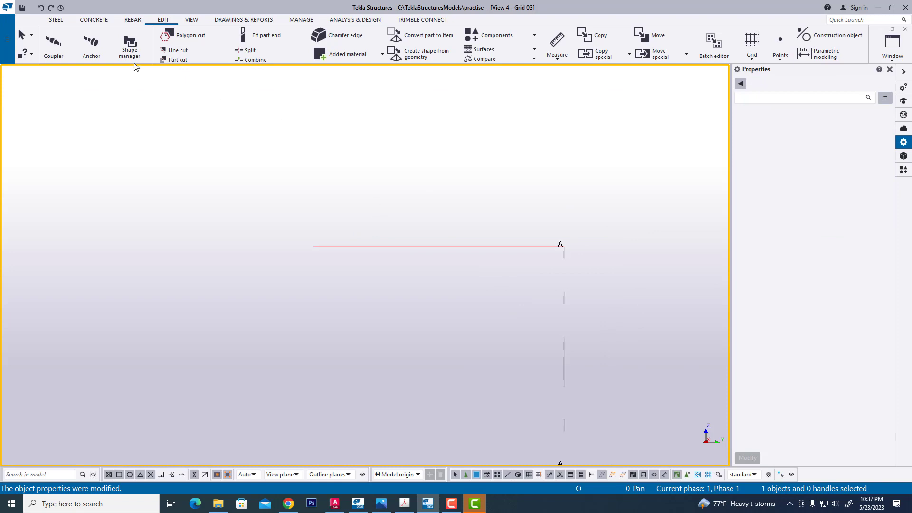
click(158, 20)
click(710, 42)
click(705, 54)
scroll(538, 289, up, 1)
click(572, 232)
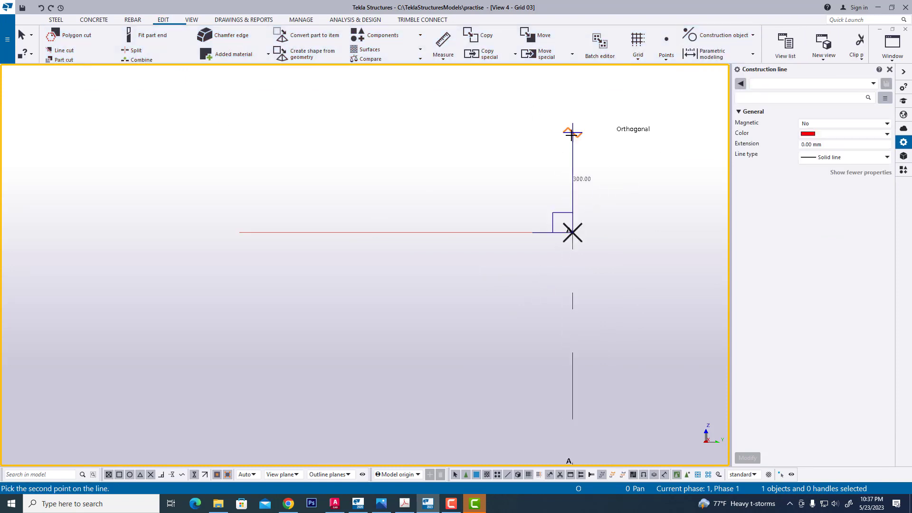
text(100)
key(Return)
key(Escape)
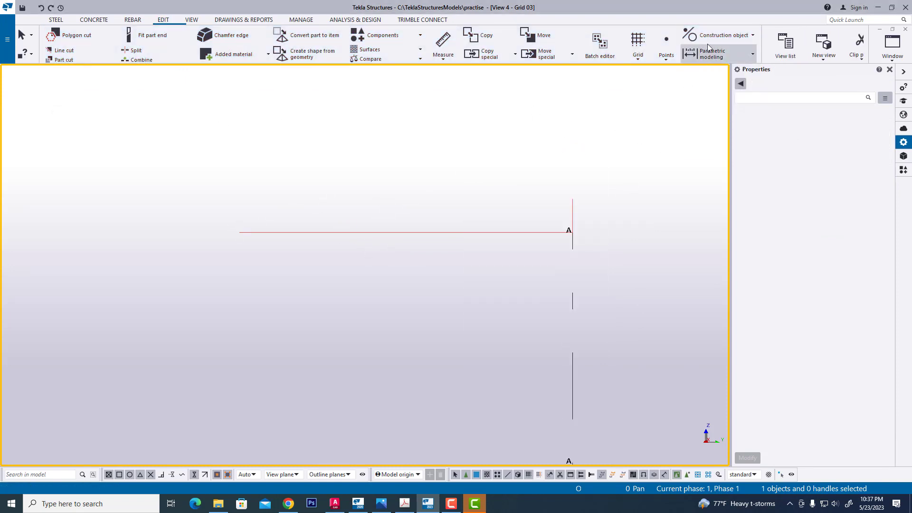
- Close the 1:10 slope triangle with a construction line from the horizontal line's free end to the vertical line's upper end
click(713, 36)
click(705, 54)
click(520, 218)
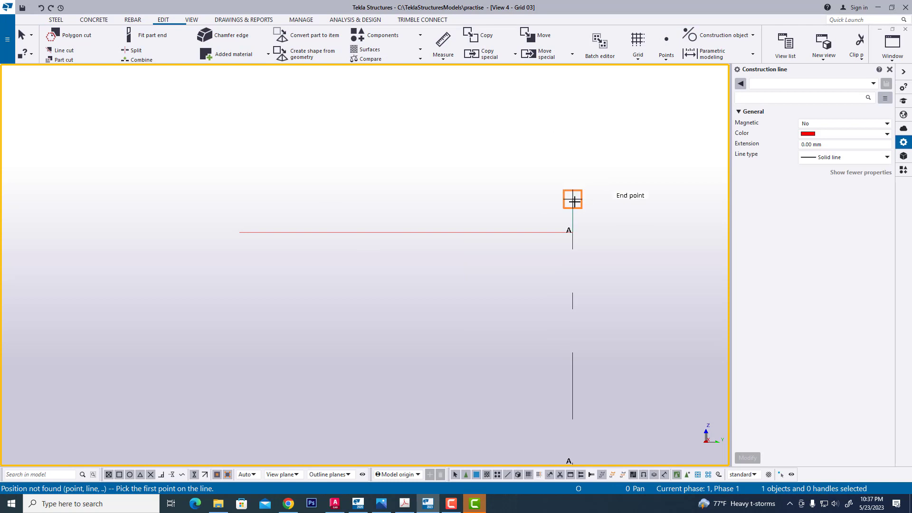
click(240, 232)
click(572, 199)
right_click(584, 145)
click(602, 151)
drag(487, 184, 463, 220)
click(495, 221)
scroll(498, 219, down, 1)
scroll(515, 137, up, 1)
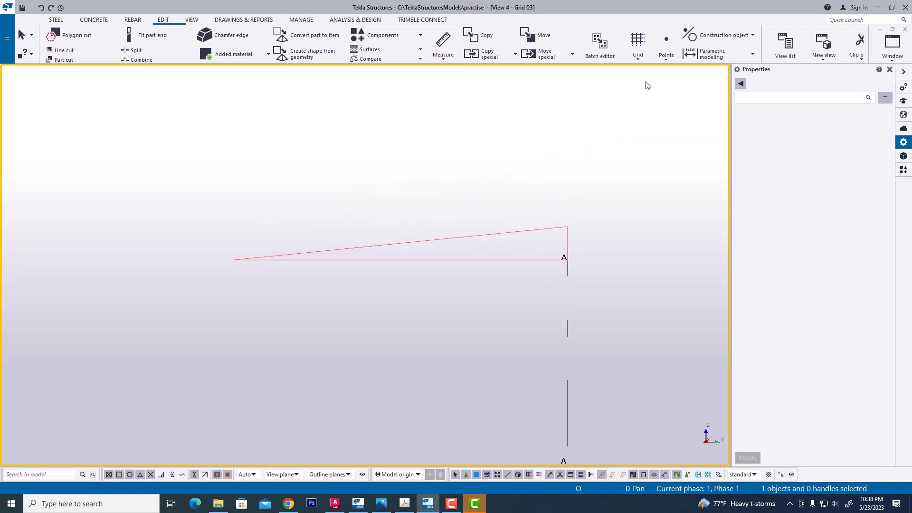
click(712, 37)
click(705, 53)
right_click(396, 170)
click(414, 177)
- Measure the horizontal base and the vertical rise of the slope triangle
click(443, 42)
click(261, 269)
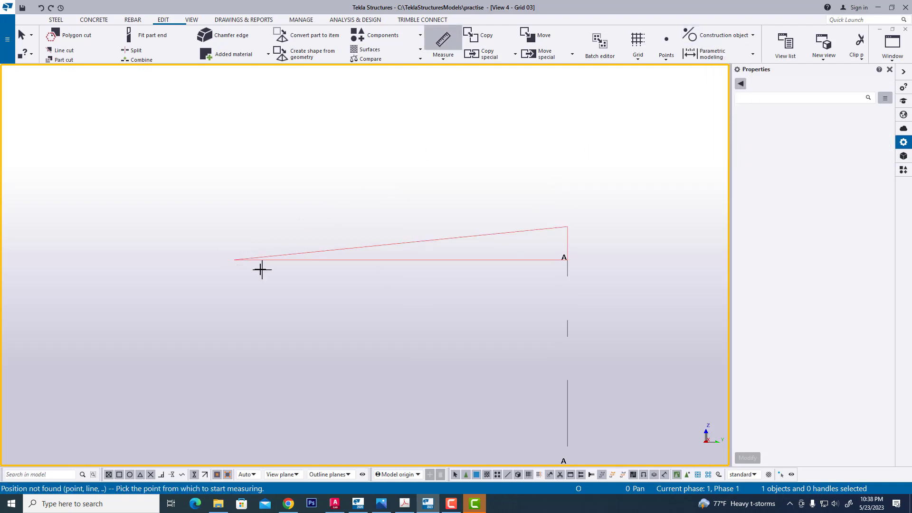
click(566, 259)
click(237, 257)
click(237, 293)
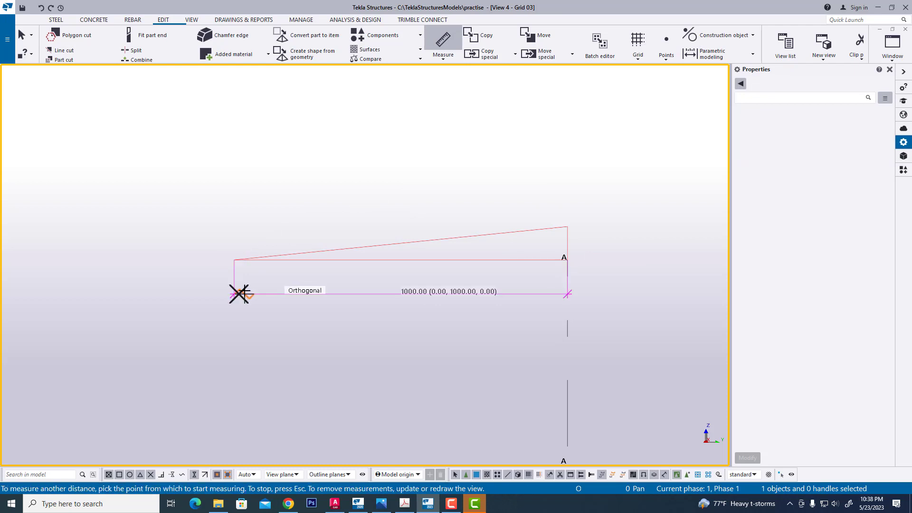
click(596, 201)
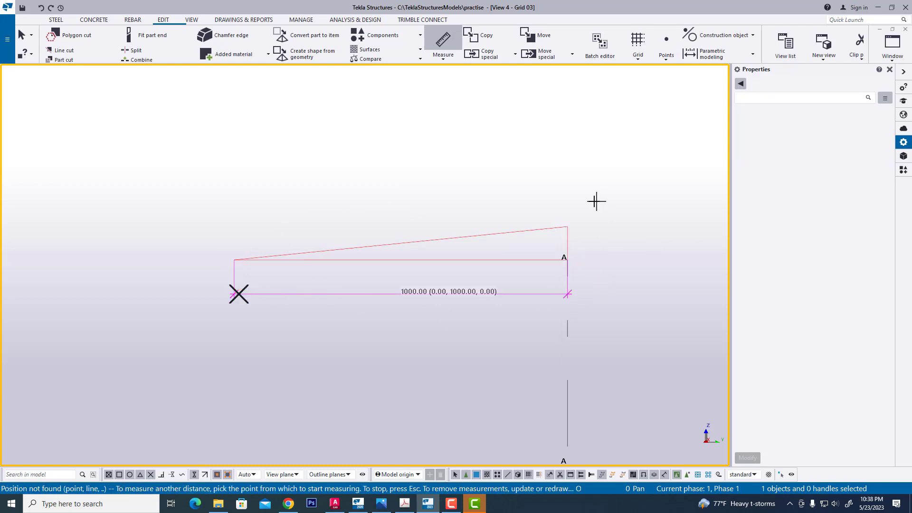
click(566, 226)
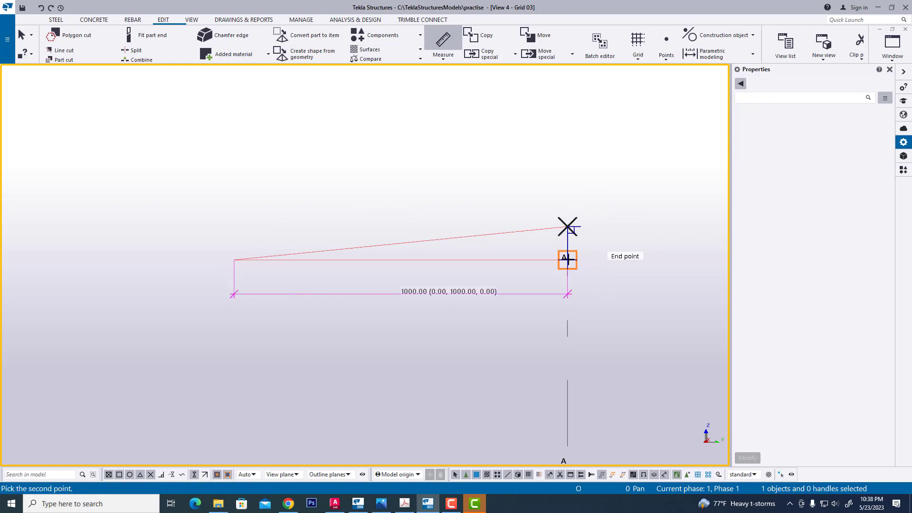
click(567, 259)
click(613, 243)
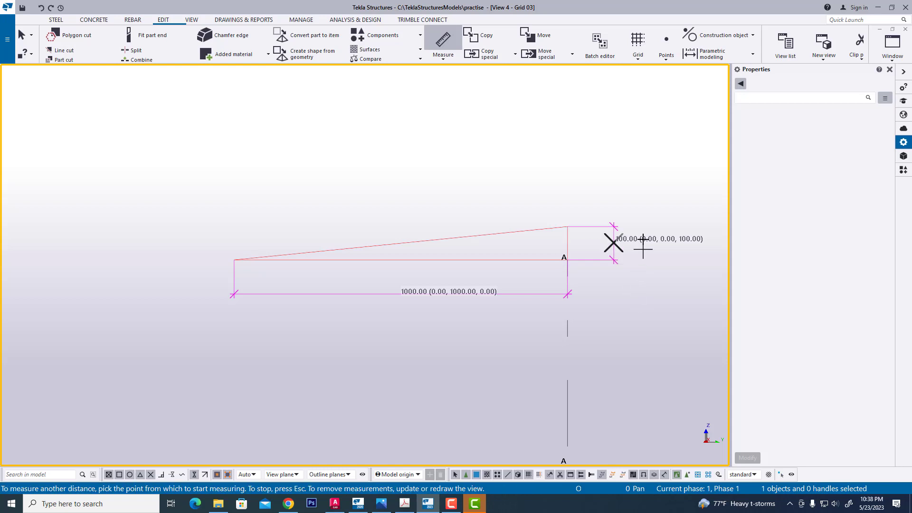
right_click(554, 179)
click(565, 185)
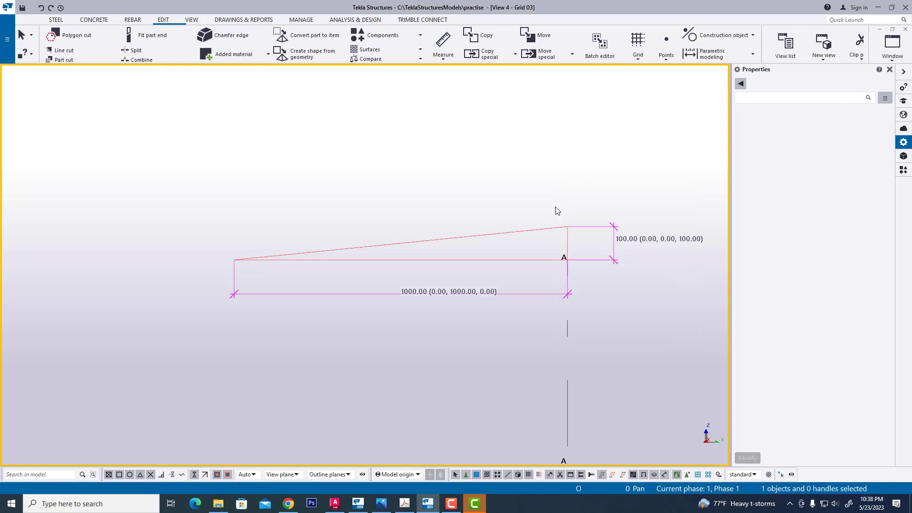
- Mirror a copy of the sloped construction line about a vertical axis through its lower end
click(466, 240)
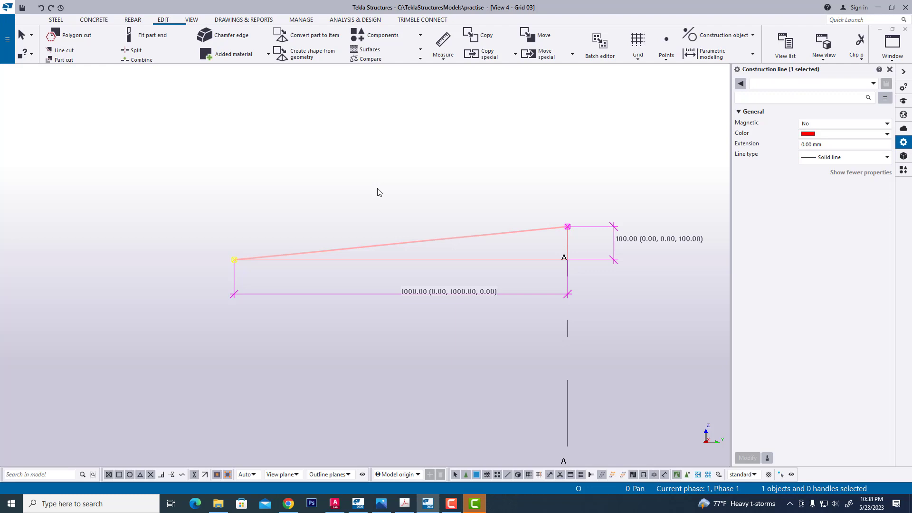
click(527, 245)
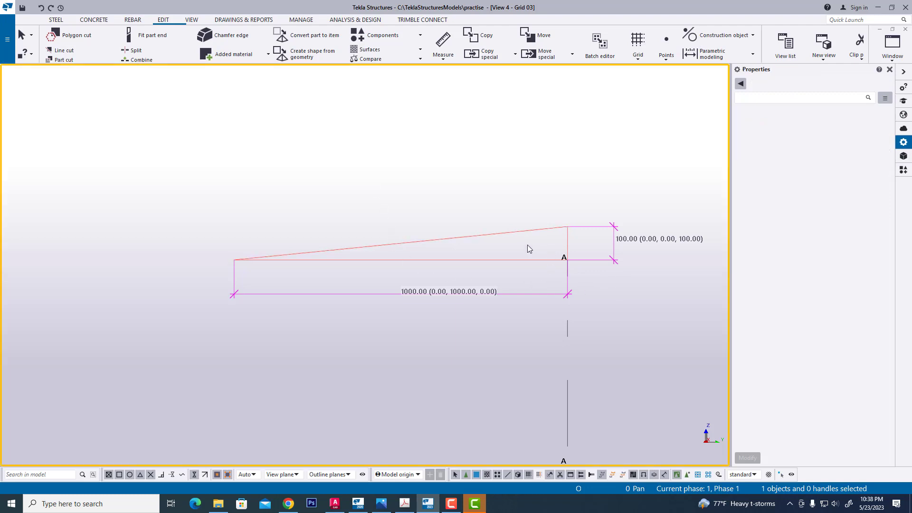
drag(469, 214, 463, 209)
right_click(457, 203)
mouse_move(522, 256)
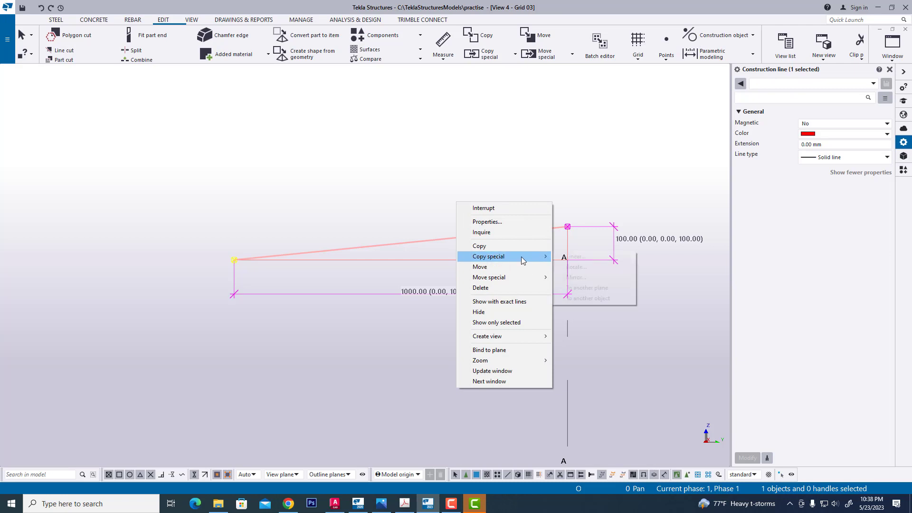
click(596, 277)
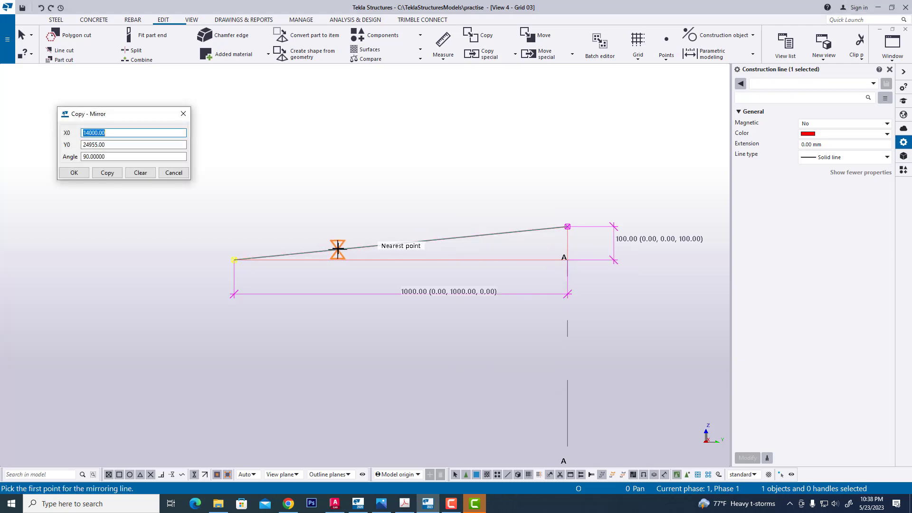
click(233, 259)
click(232, 194)
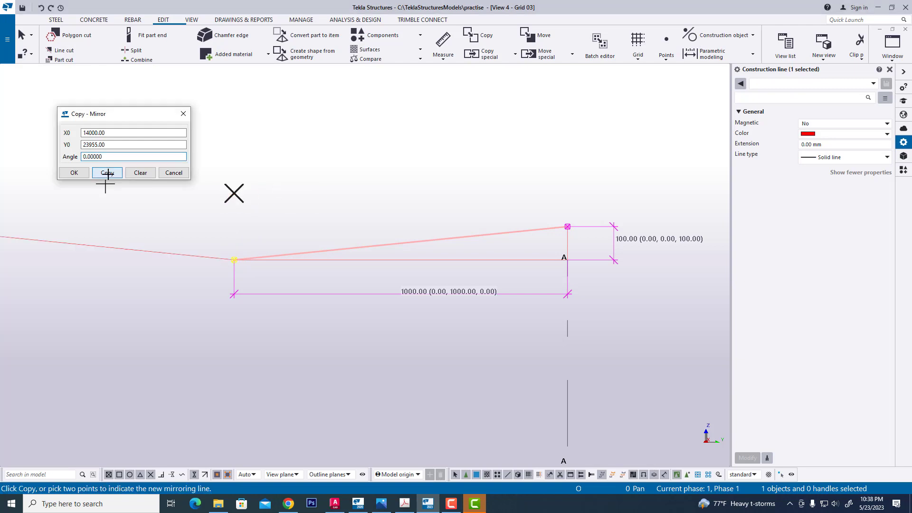
click(183, 114)
right_click(172, 167)
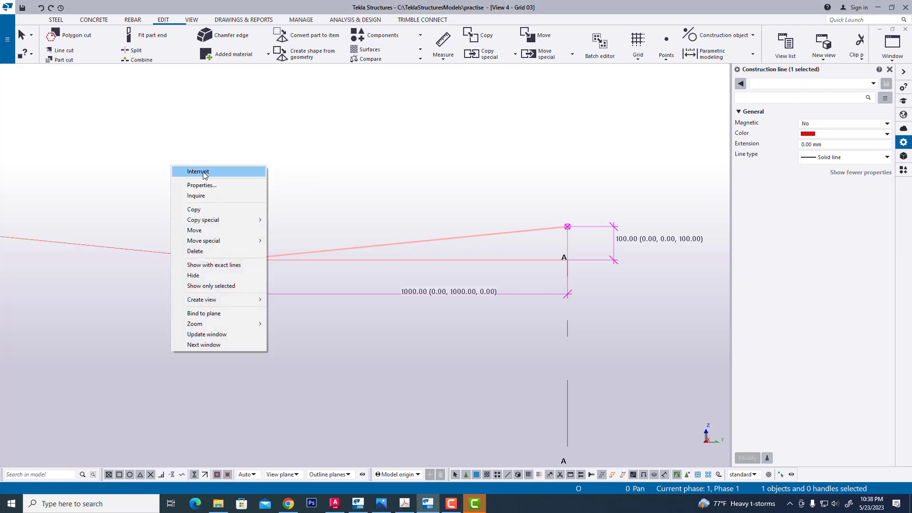
click(195, 171)
- Refresh the view to clear the measurements, and enable construction line visibility in the Grid 03 view's display settings
right_click(307, 182)
click(315, 233)
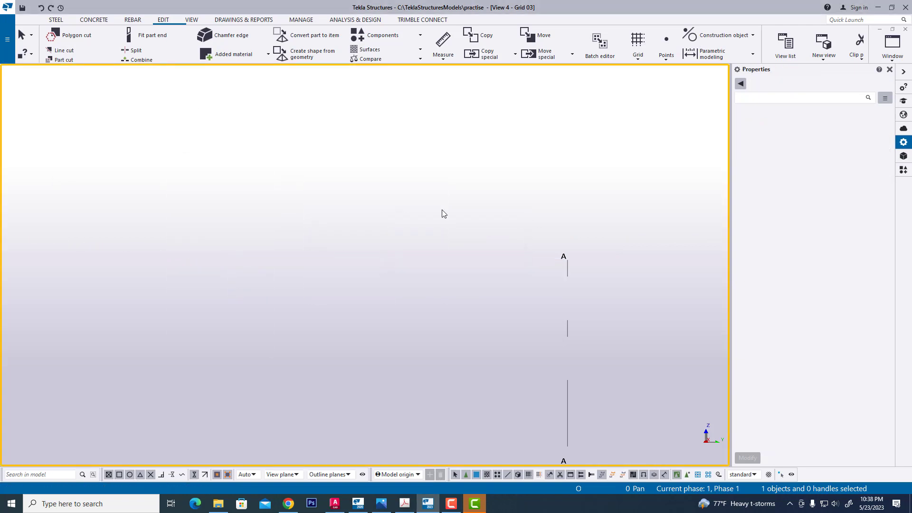
double_click(422, 238)
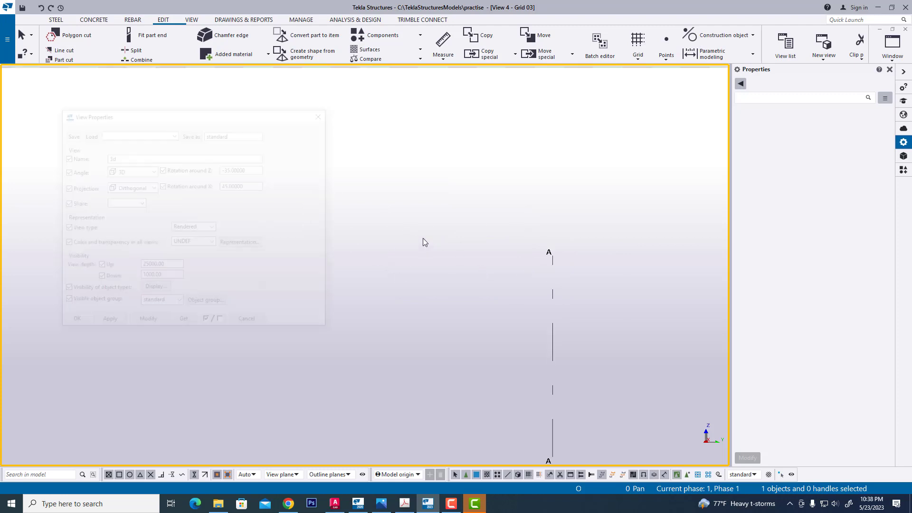
click(151, 262)
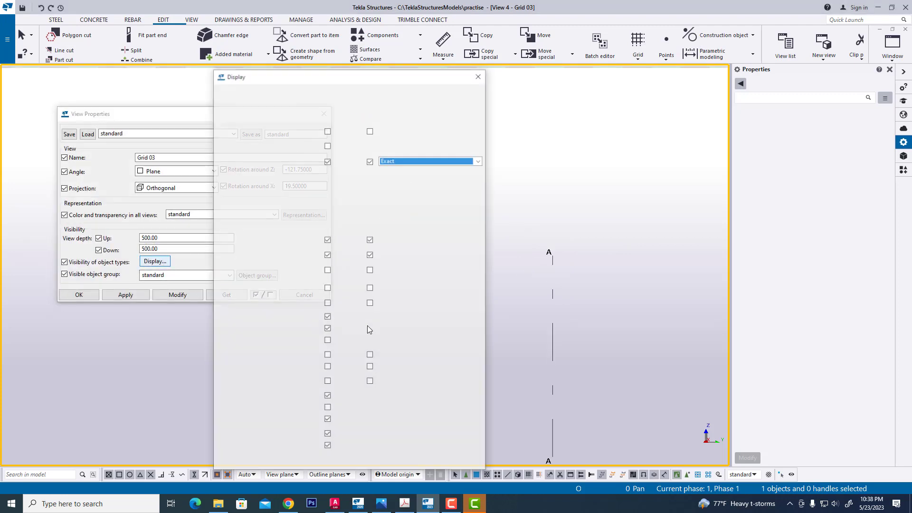
click(327, 408)
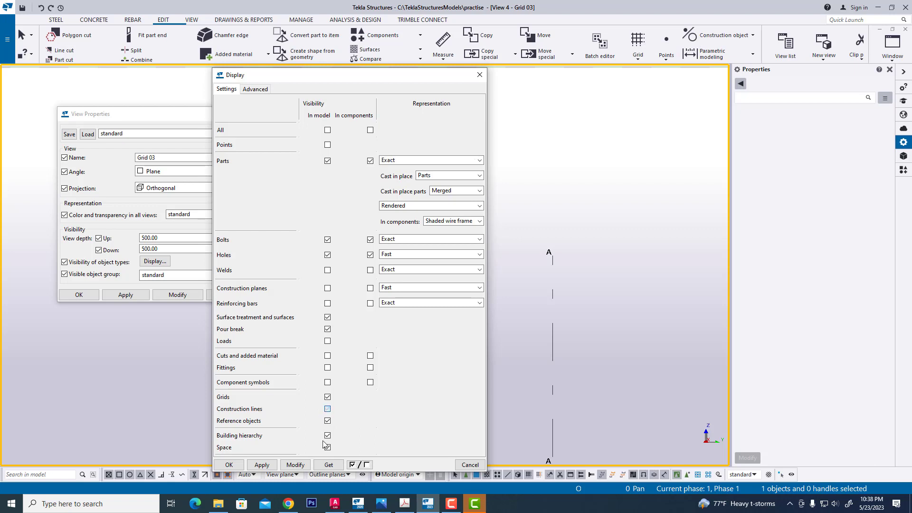
click(293, 465)
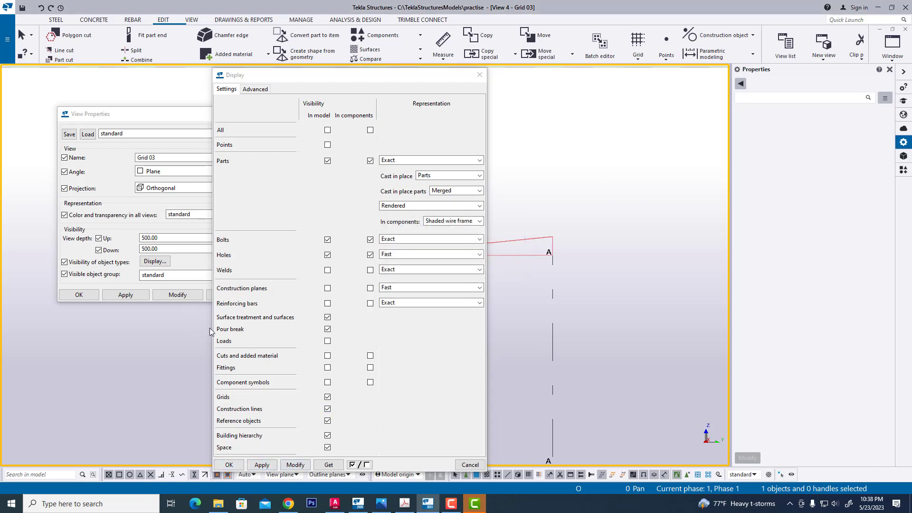
click(231, 464)
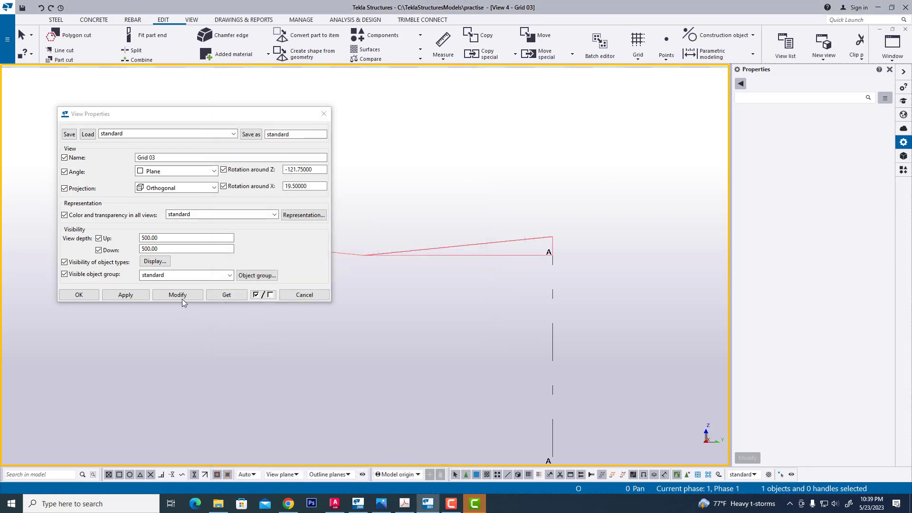
click(182, 298)
click(91, 297)
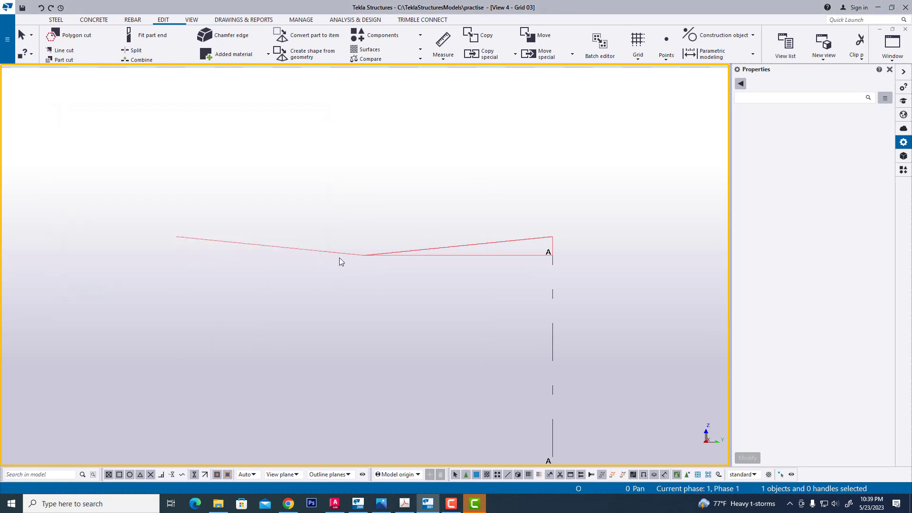
- Delete the three construction lines of the original slope triangle, keeping only the mirrored sloped line
middle_drag(295, 276, 477, 285)
drag(459, 234, 416, 306)
middle_drag(497, 301, 367, 318)
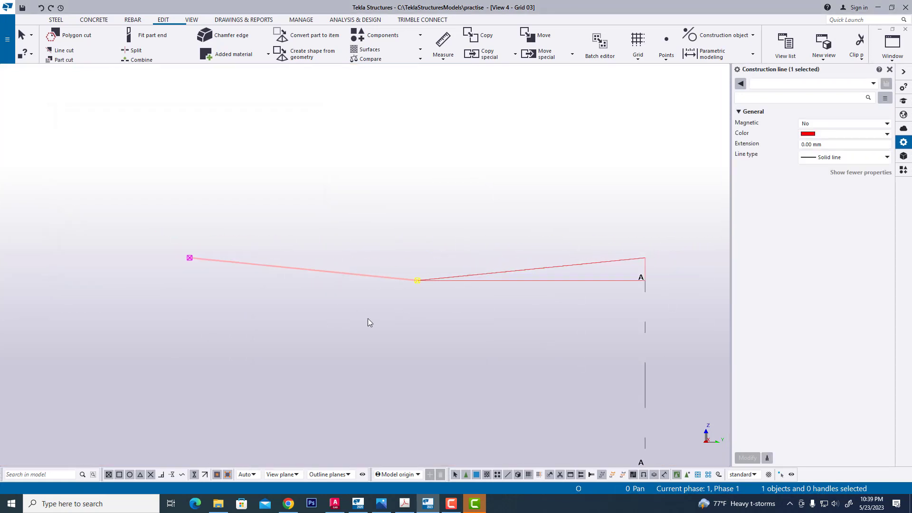
drag(535, 225, 486, 338)
key(Delete)
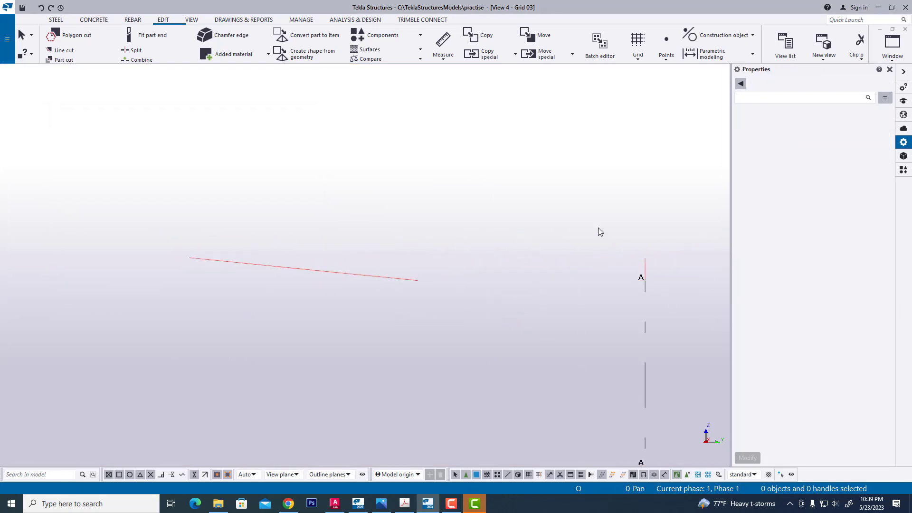
drag(585, 224, 671, 318)
key(Delete)
scroll(611, 241, down, 5)
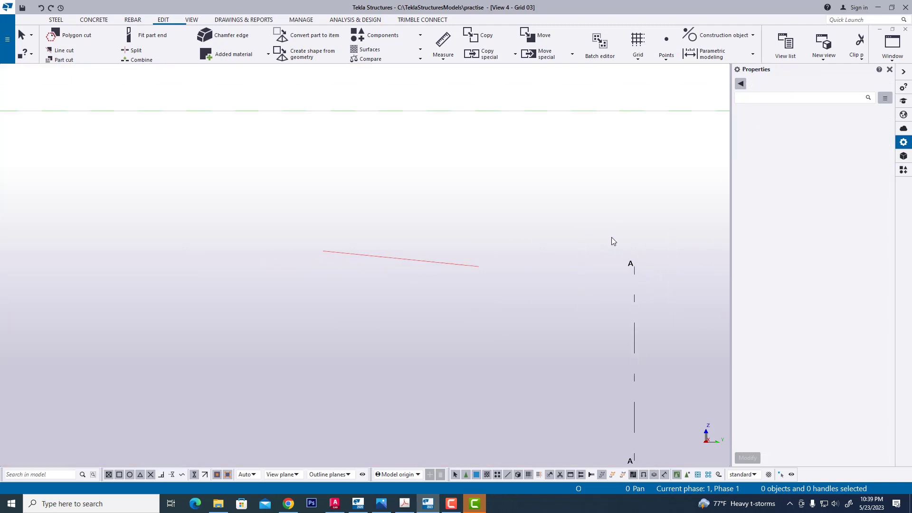
- Set the sloped construction line's extension to 10000 mm and redraw the view
middle_drag(543, 225, 513, 312)
scroll(500, 299, up, 5)
drag(503, 246, 428, 324)
scroll(475, 280, down, 3)
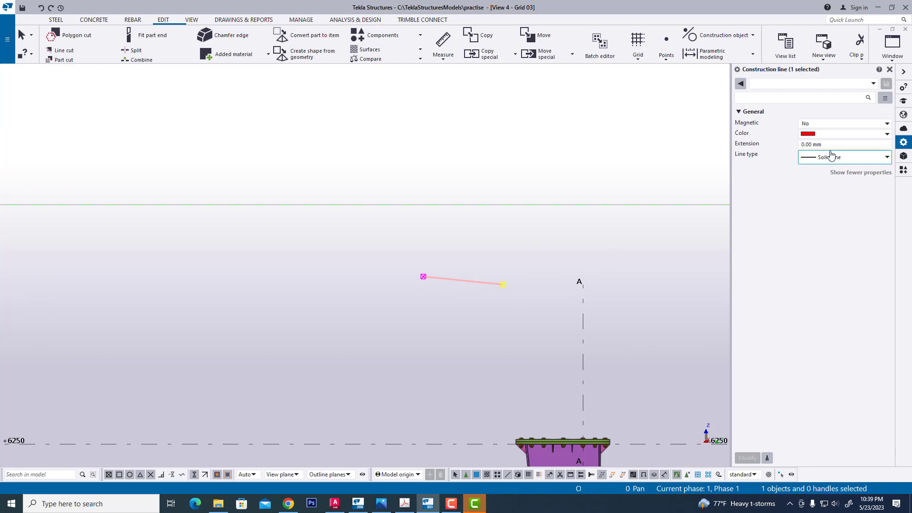
click(805, 143)
text(1000)
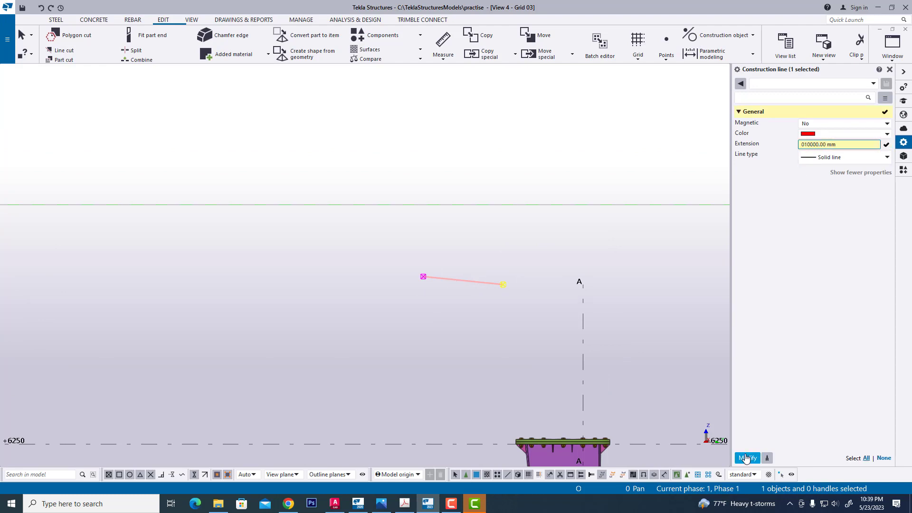
click(746, 457)
click(498, 263)
right_click(472, 231)
click(510, 286)
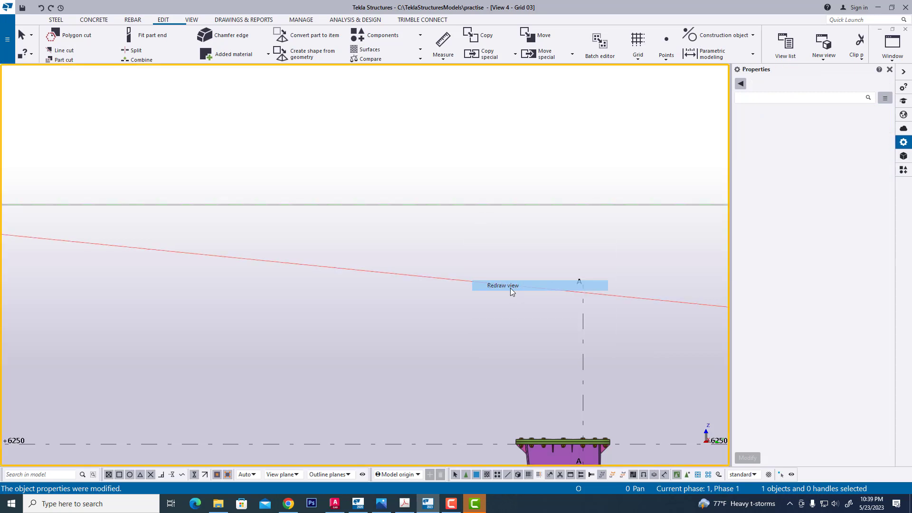
- Move the sloped construction line straight down along grid A, closer to the top of the column
middle_drag(446, 322, 524, 225)
scroll(505, 299, down, 2)
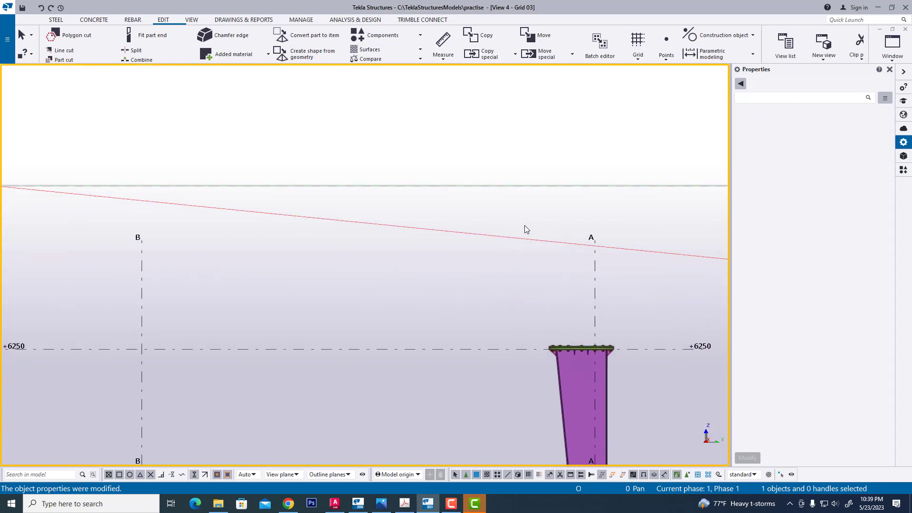
click(493, 234)
right_click(493, 232)
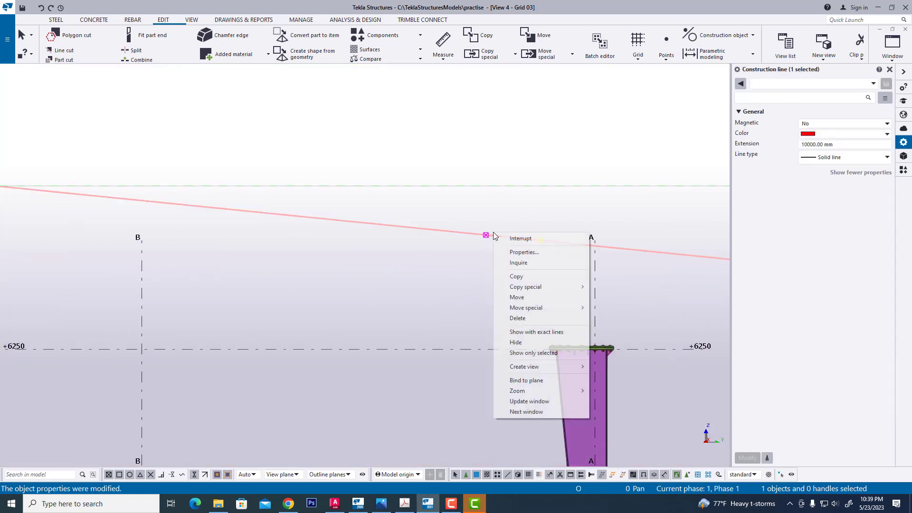
click(516, 297)
click(598, 248)
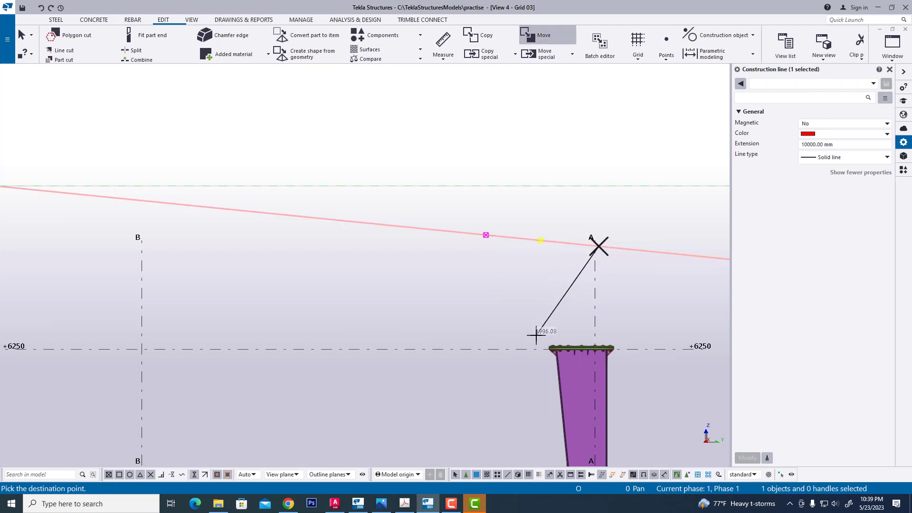
click(597, 312)
click(497, 275)
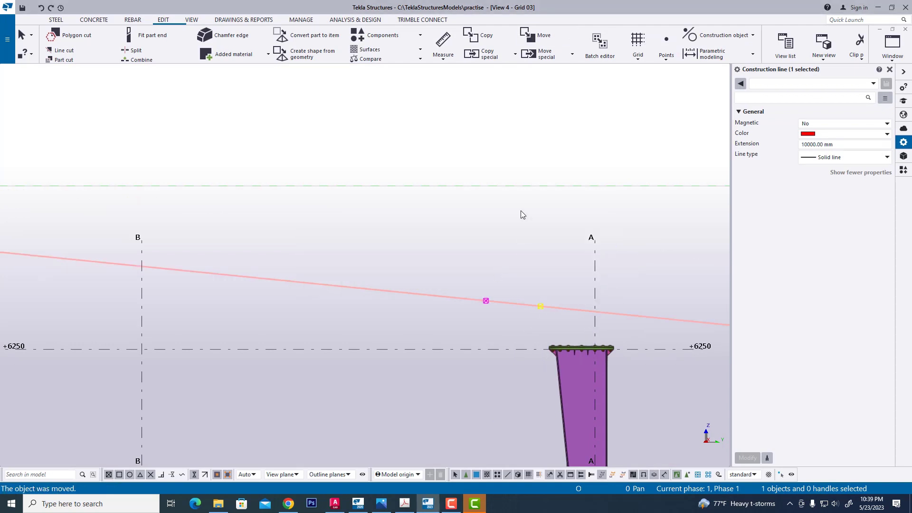
right_click(520, 209)
click(542, 217)
- Create a steel beam about 4500 mm long on the sloped construction line, running from just inside grid A up the slope
scroll(489, 257, down, 1)
scroll(479, 283, up, 4)
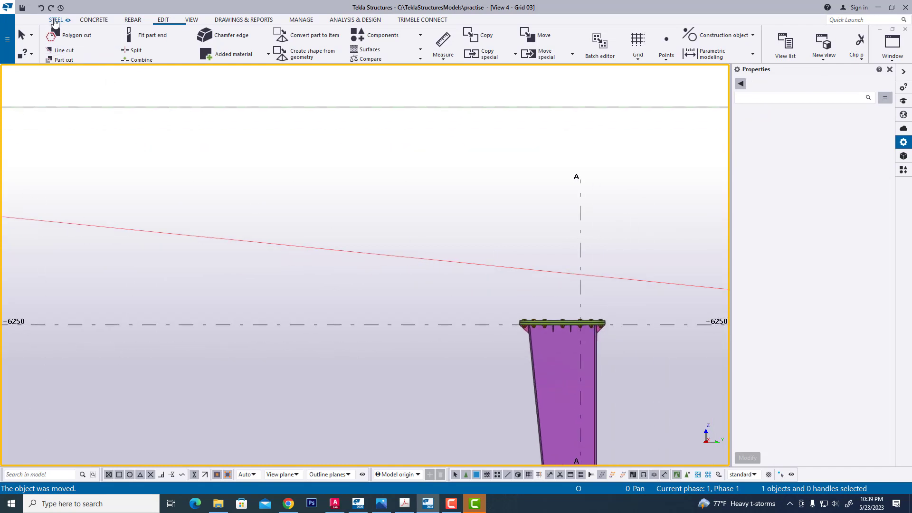
click(55, 21)
click(86, 42)
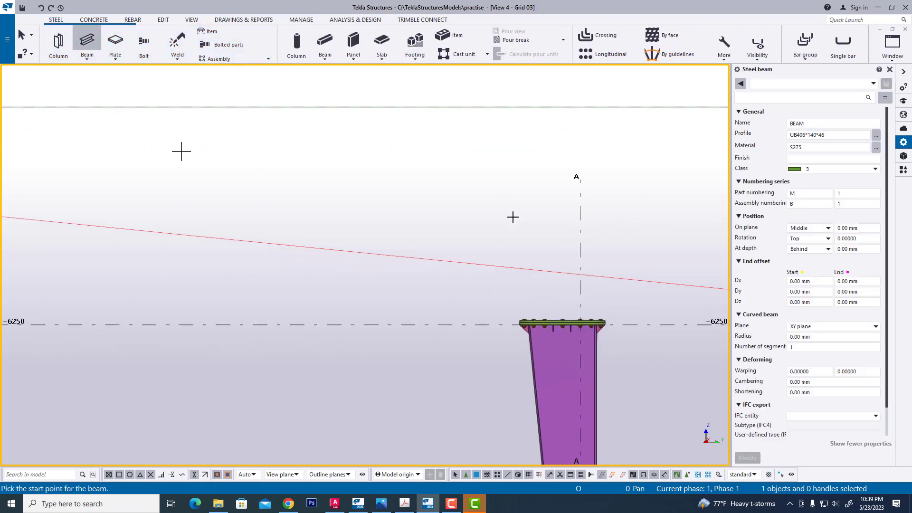
click(551, 271)
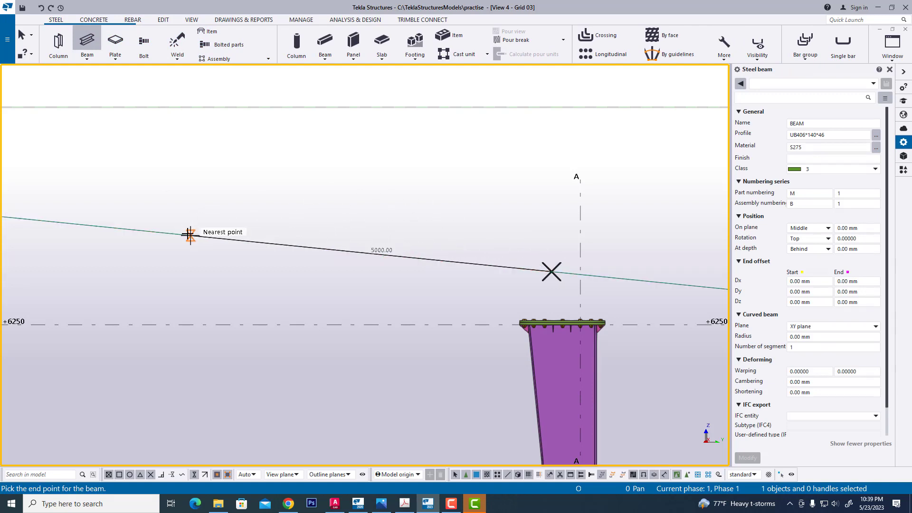
click(226, 239)
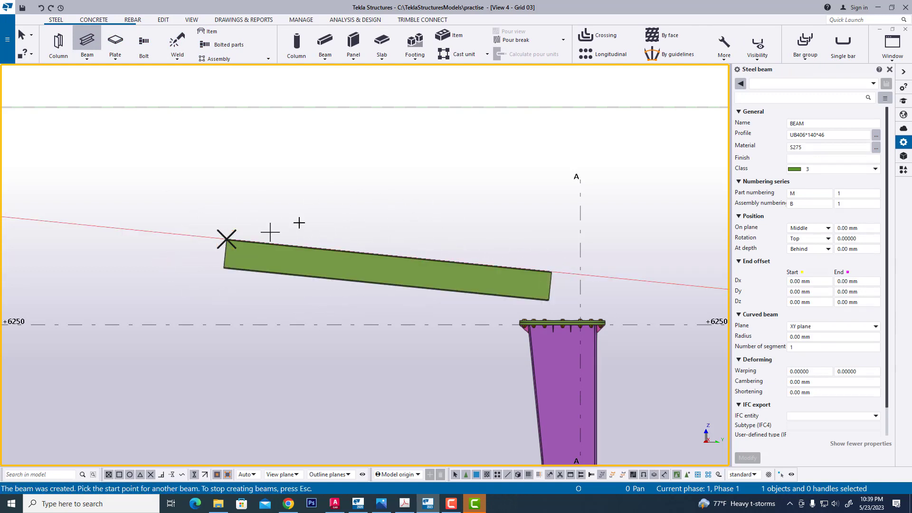
right_click(332, 187)
click(361, 195)
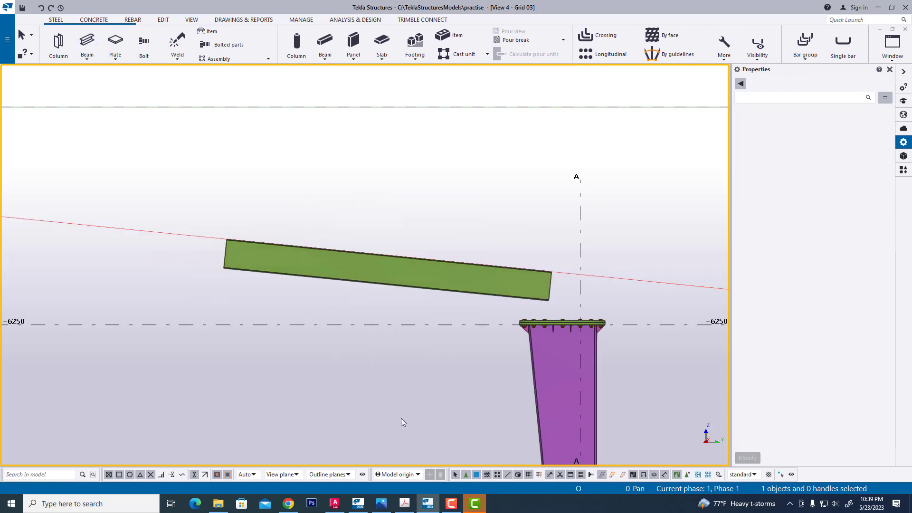
- Switch to the AutoCAD drawing and examine the rafter layout and profile labels around the K7 knee
click(339, 502)
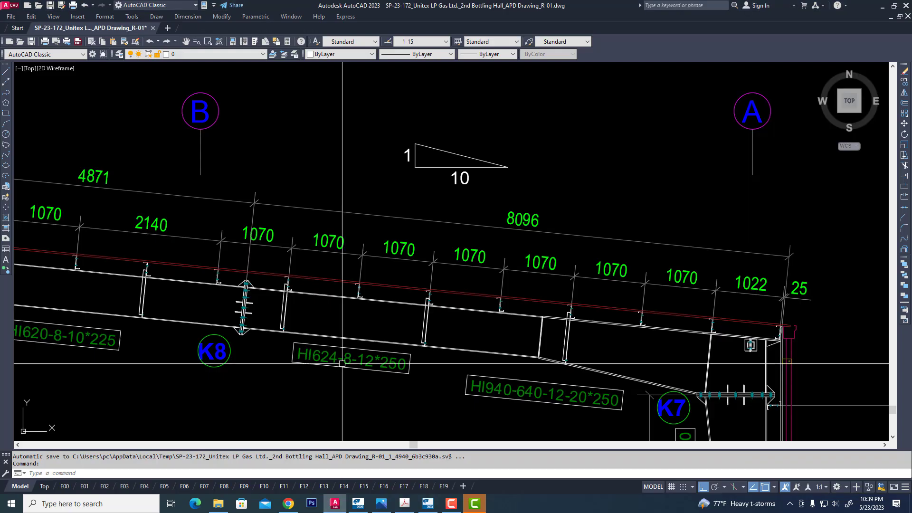
scroll(530, 229, down, 3)
scroll(522, 254, up, 3)
mouse_move(505, 230)
middle_down()
mouse_move(504, 308)
mouse_move(441, 356)
middle_up()
scroll(504, 308, up, 2)
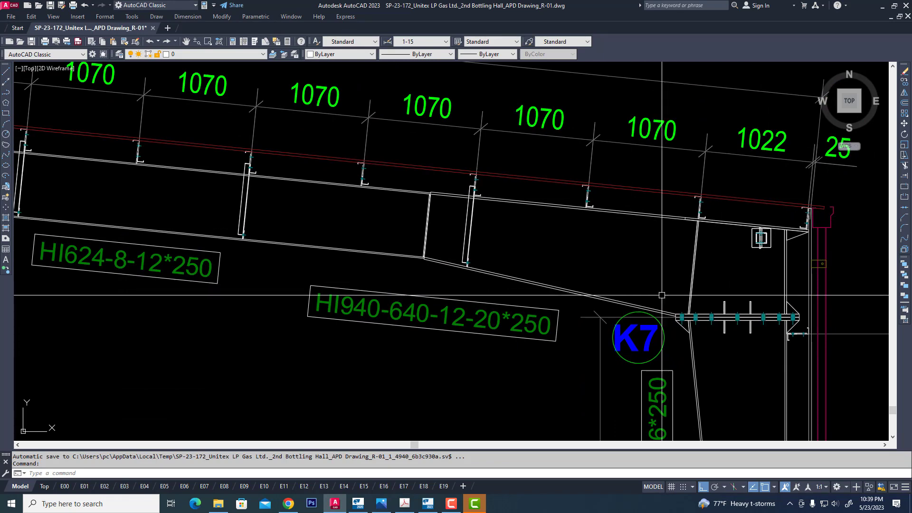
middle_drag(470, 317, 472, 295)
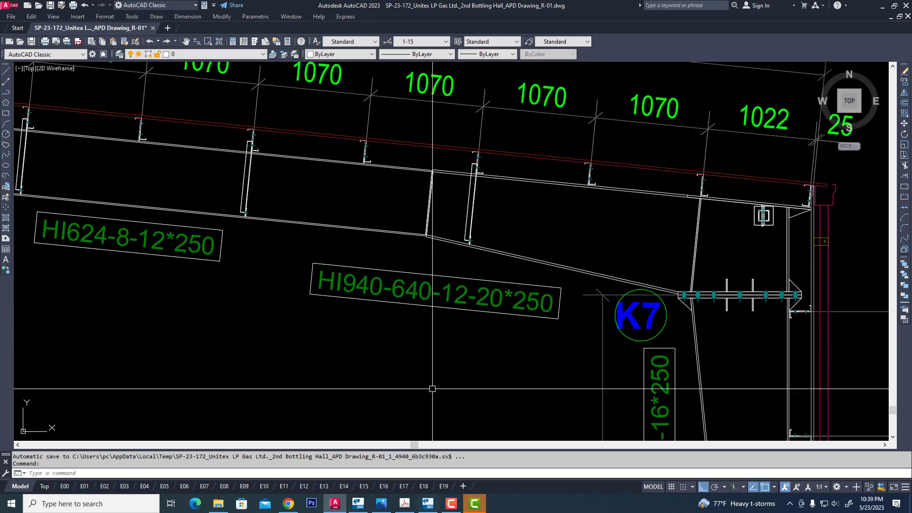
- Back in Tekla Structures, name the sloped beam RAFTER, with material 50, part prefix P and assembly prefix R, and apply the changes
click(429, 506)
text(RAFTER)
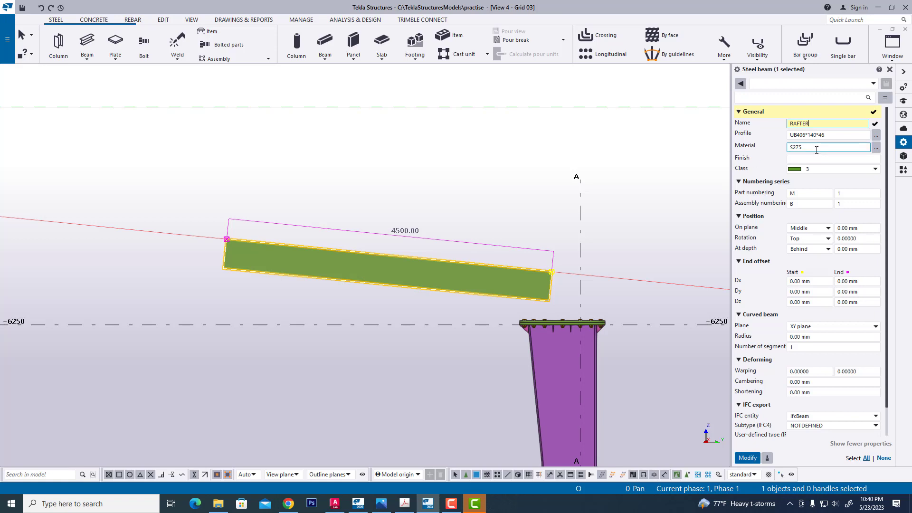
drag(816, 150, 716, 157)
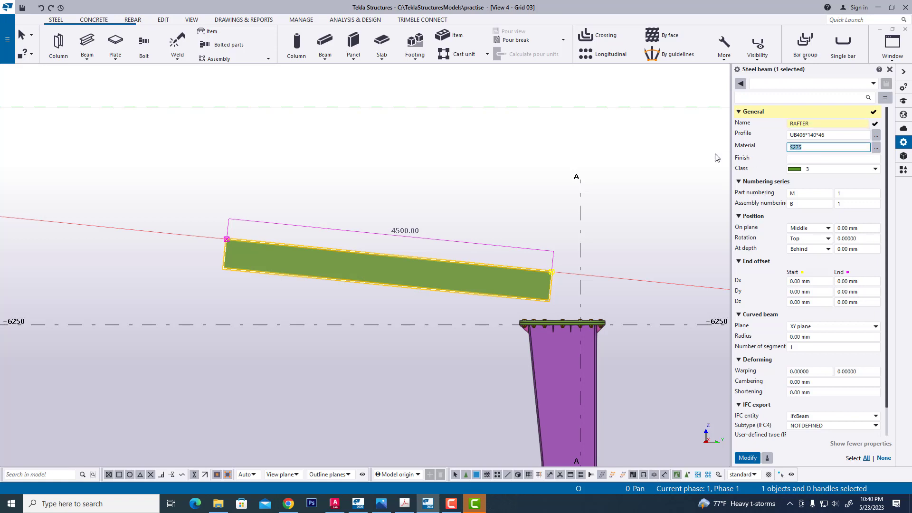
text(50)
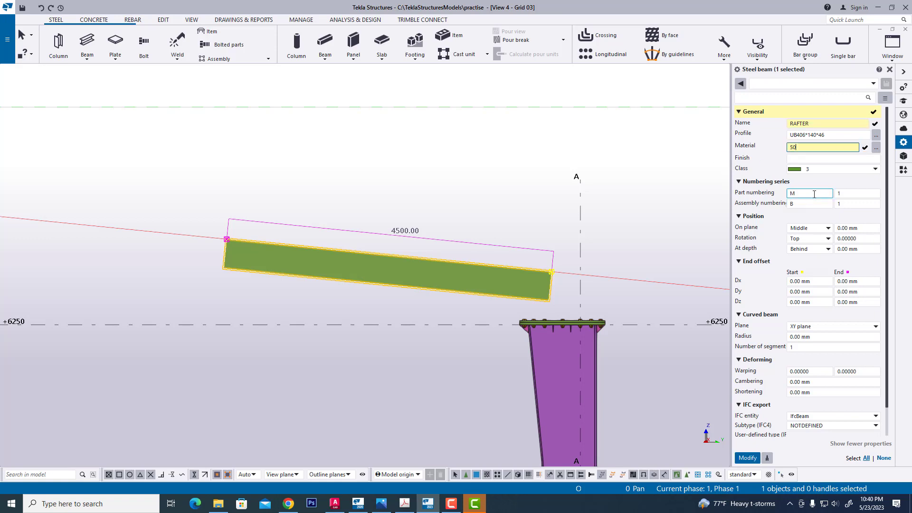
double_click(813, 194)
text(P)
key(Tab)
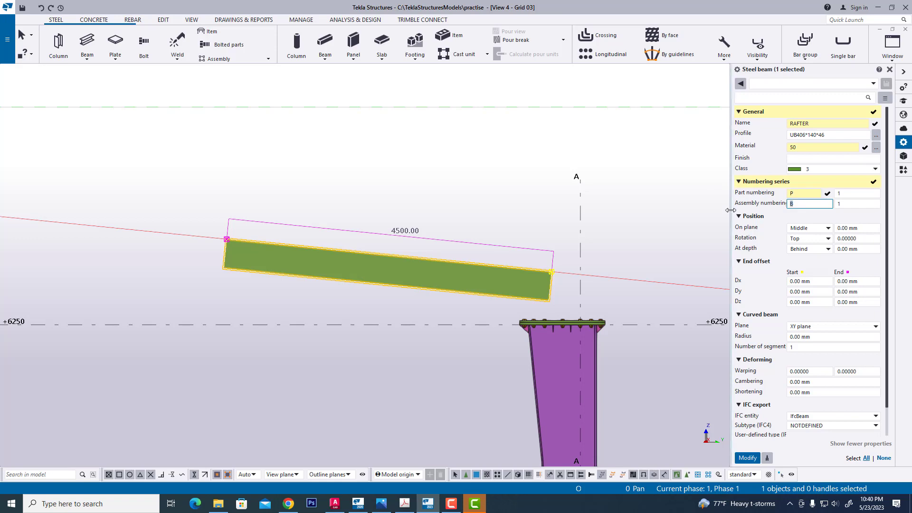
text(R)
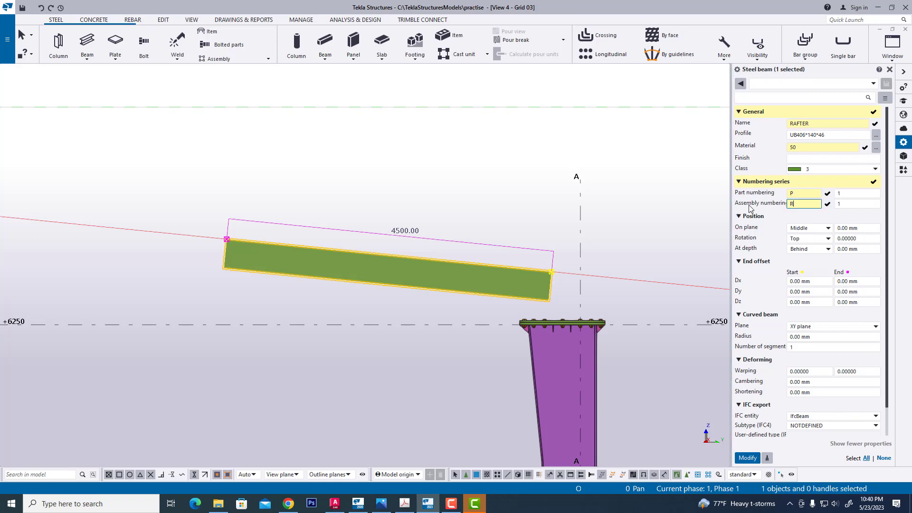
click(747, 457)
right_click(649, 216)
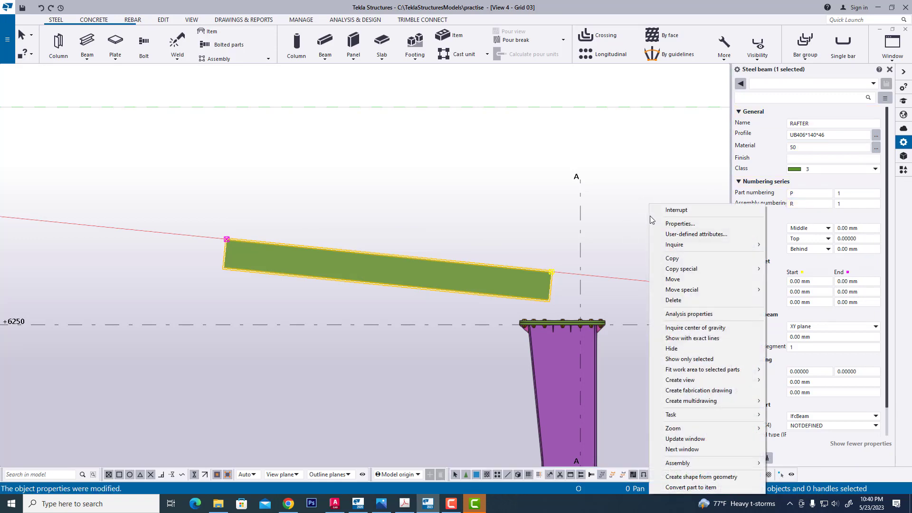
click(630, 221)
- Choose the HI profile with the tapered h1-h2-s-t*b subtype for the rafter from the profile catalog
click(518, 286)
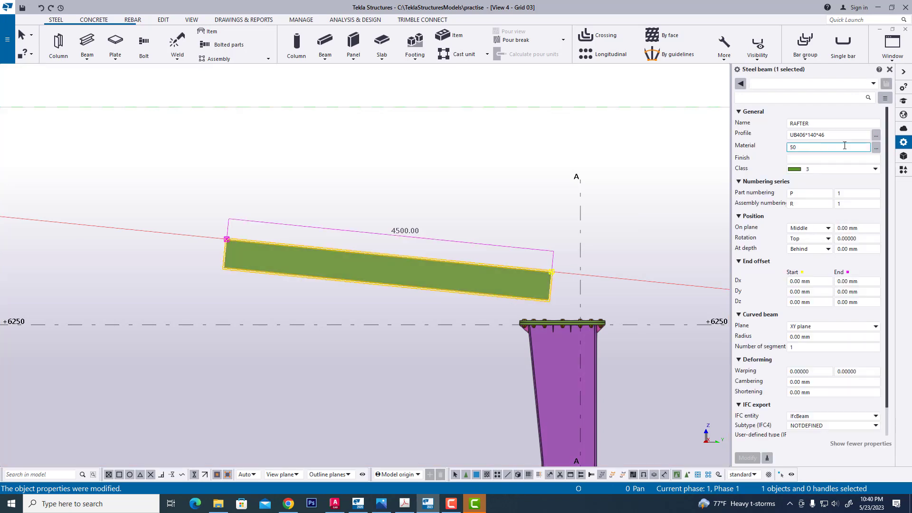
click(876, 137)
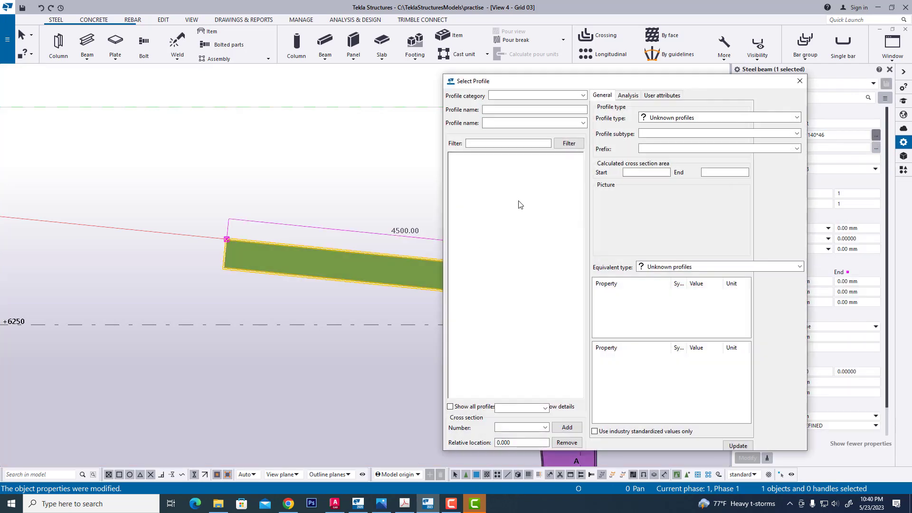
scroll(509, 390, down, 3)
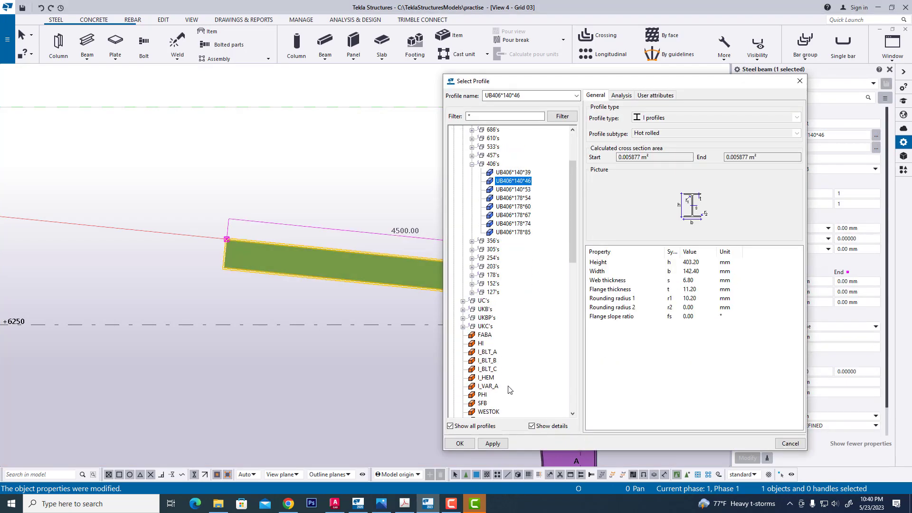
click(481, 343)
click(704, 264)
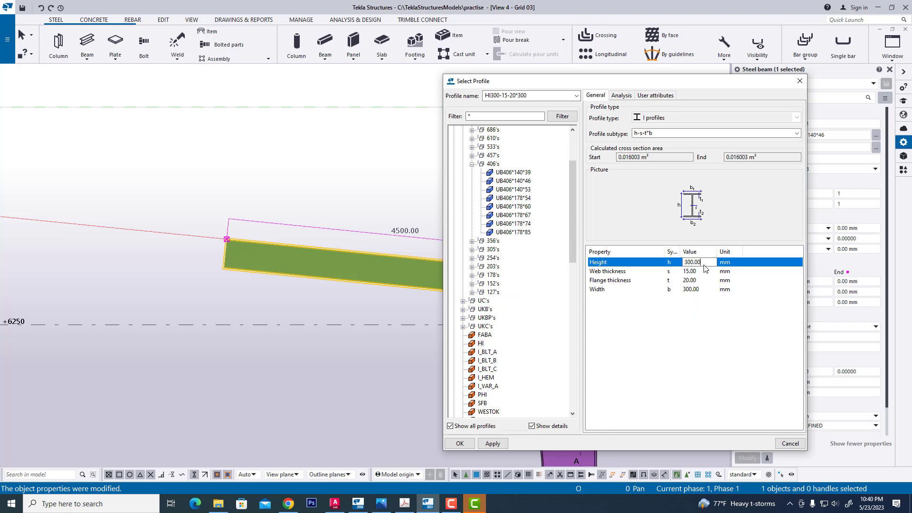
click(717, 137)
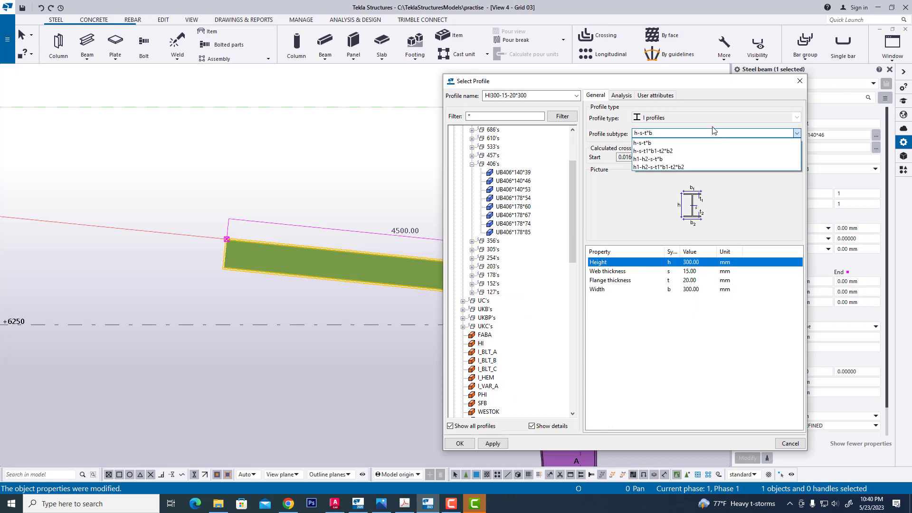
click(690, 146)
- Define the tapered section with heights 940 and 640 mm, web 12 mm, flange 20 mm and width 250 mm, and apply it to the rafter
click(698, 263)
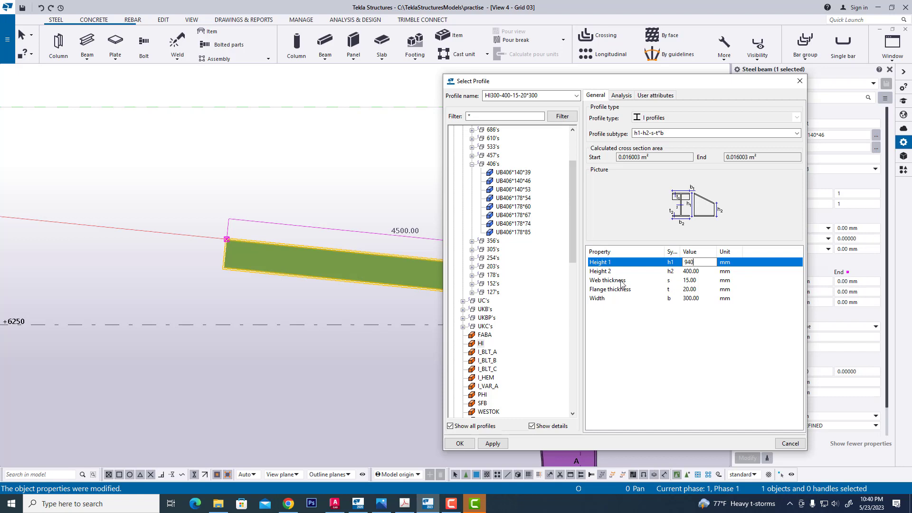
text(940)
click(700, 271)
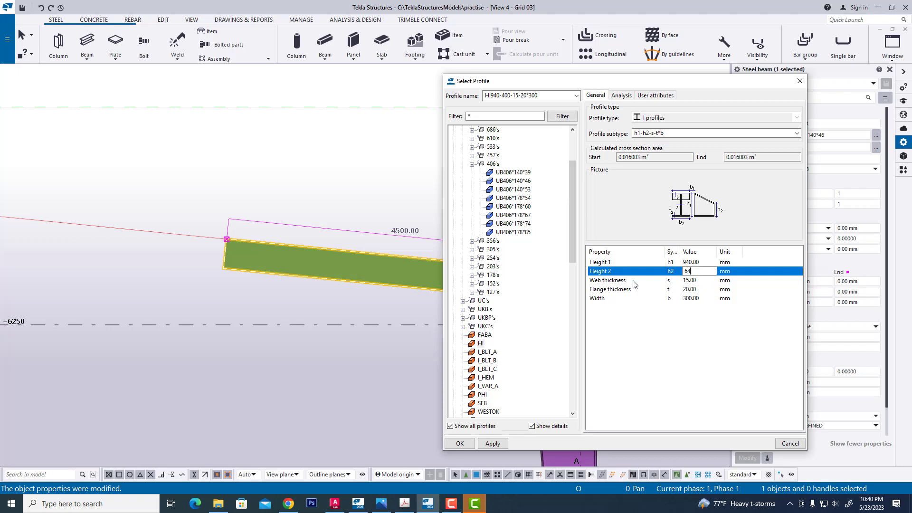
click(709, 282)
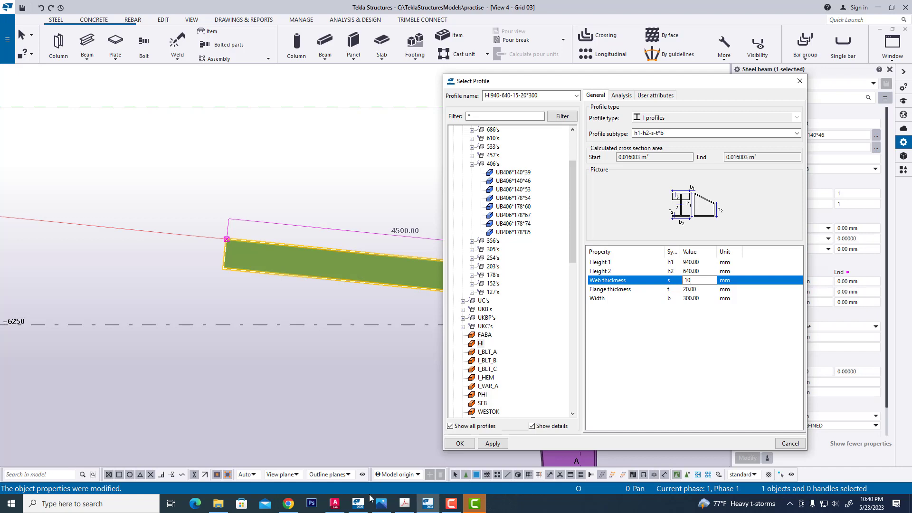
click(334, 504)
text(12)
click(704, 291)
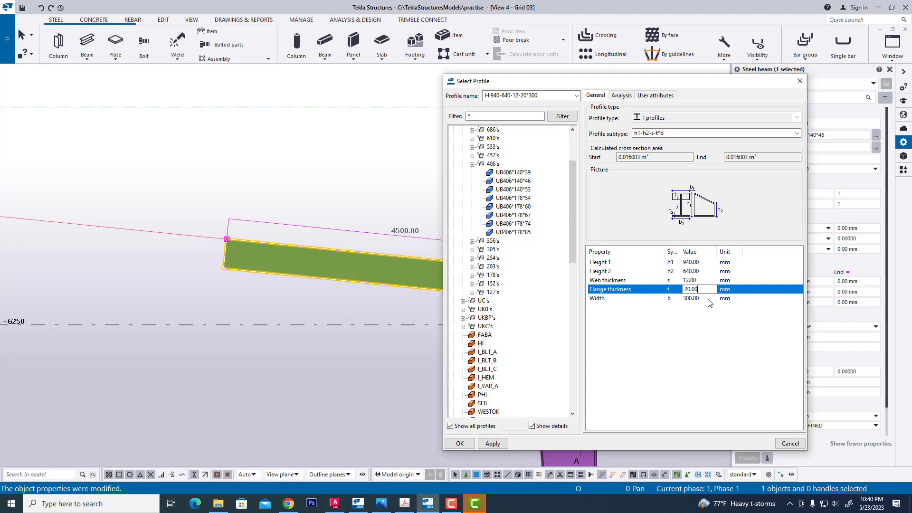
click(609, 301)
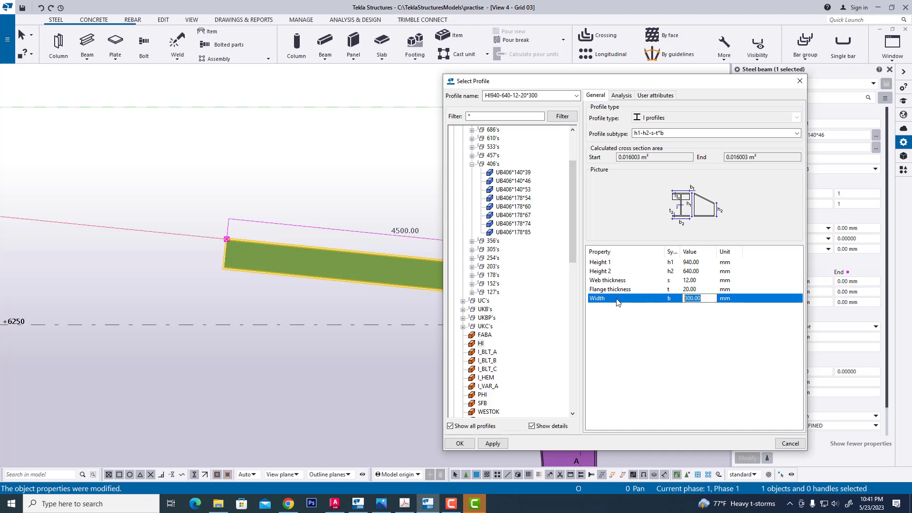
text(250)
click(491, 443)
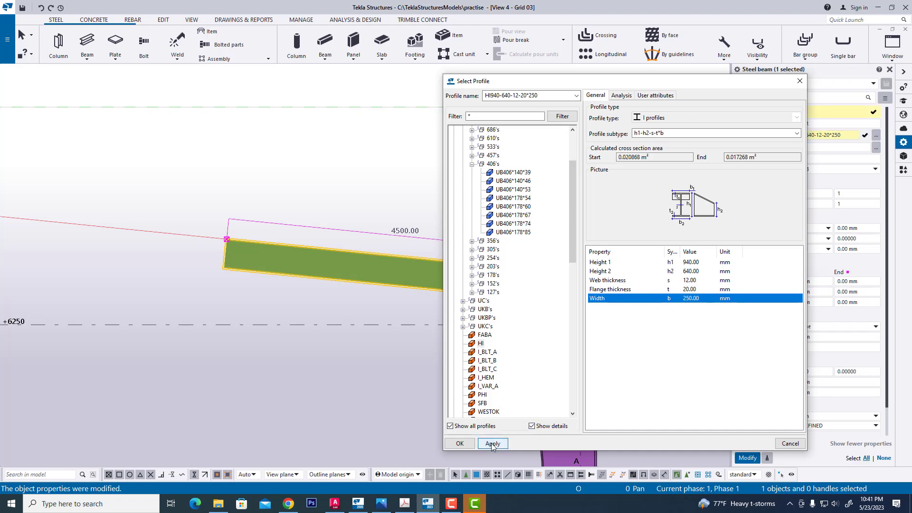
click(460, 443)
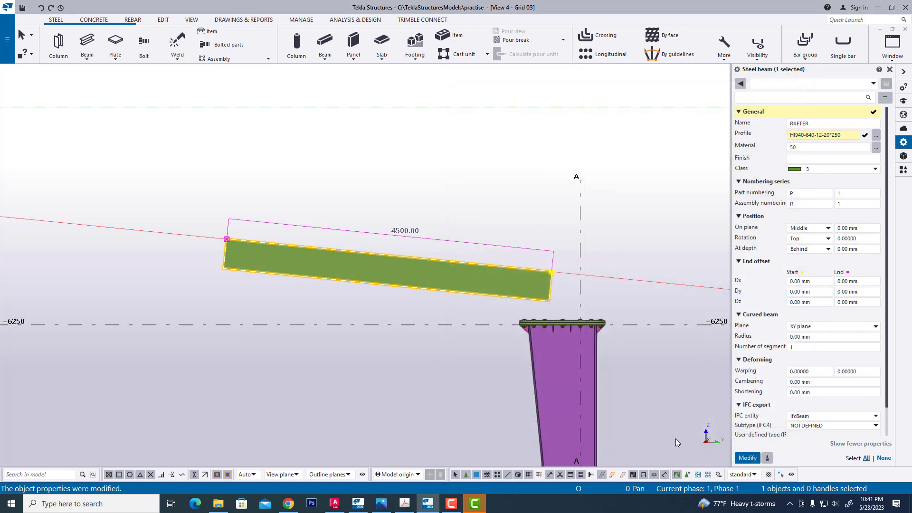
click(743, 459)
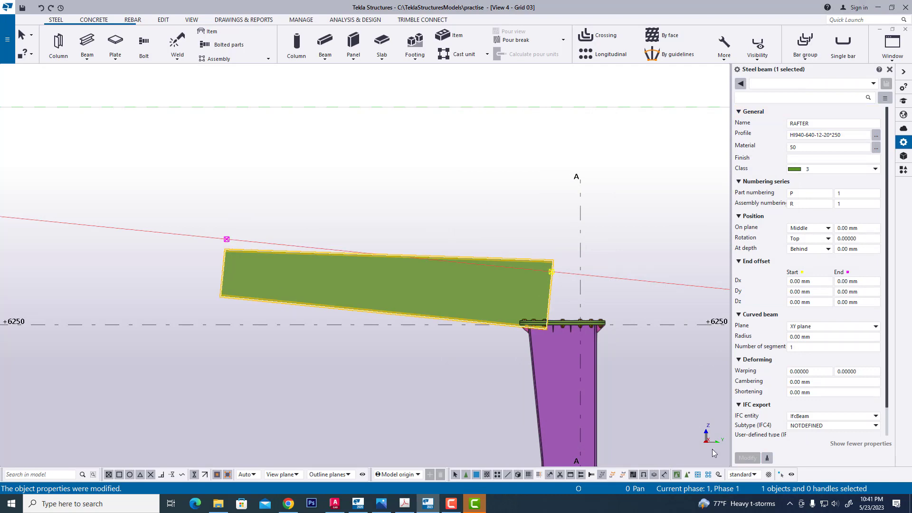
click(472, 223)
right_click(477, 221)
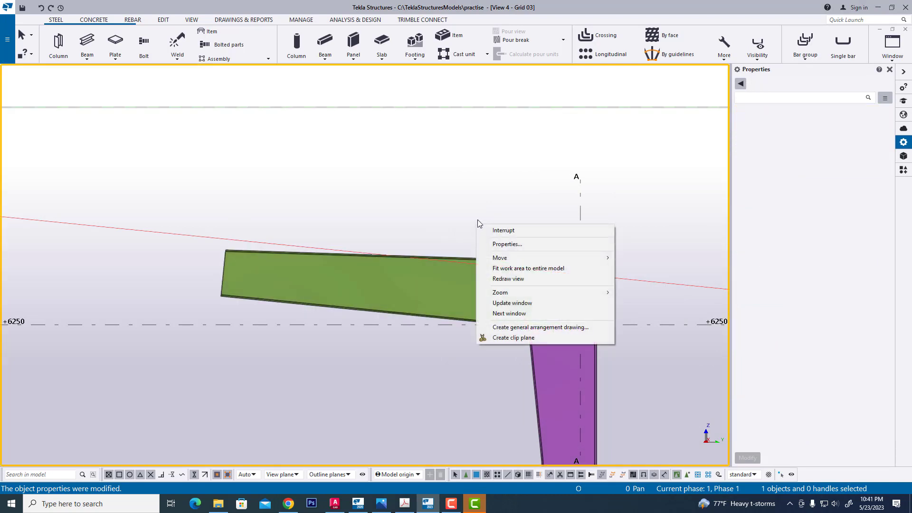
- Redraw the view and examine how the tapered rafter's top flange lies against the slope construction line above the knee
click(512, 278)
click(549, 288)
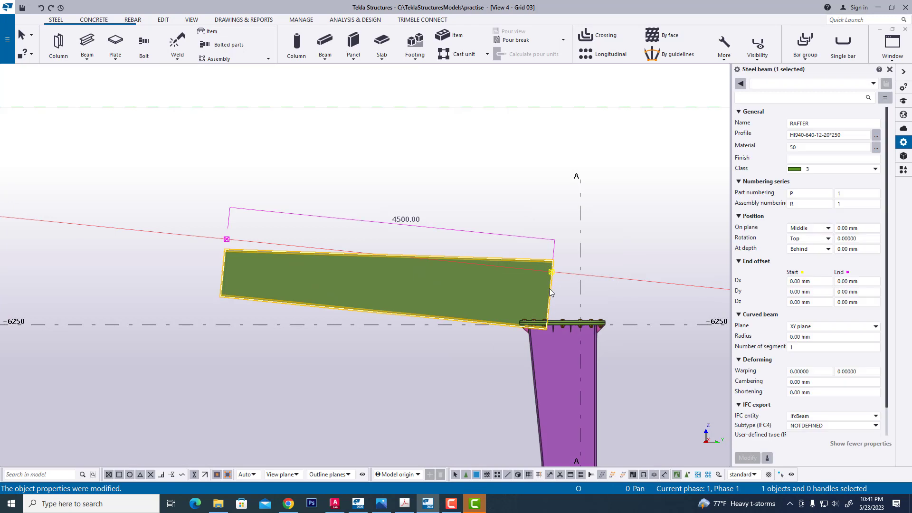
scroll(549, 288, up, 1)
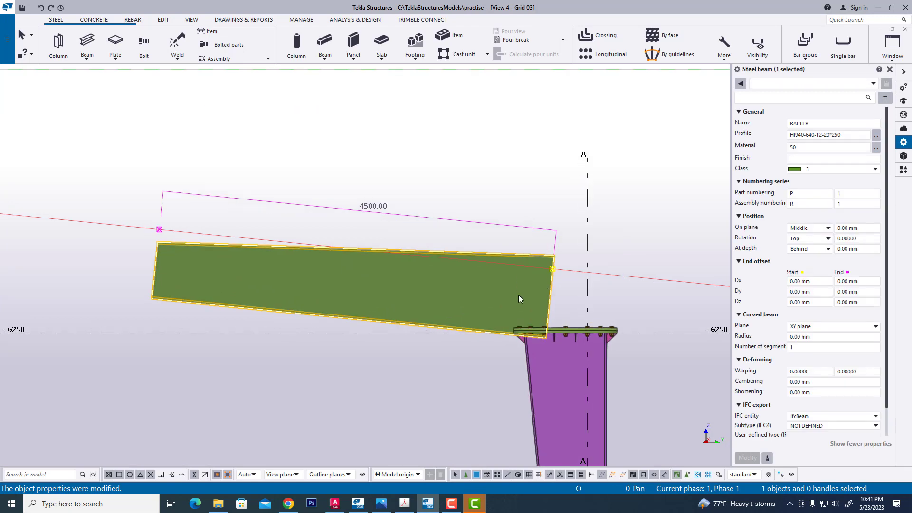
middle_drag(501, 295, 594, 286)
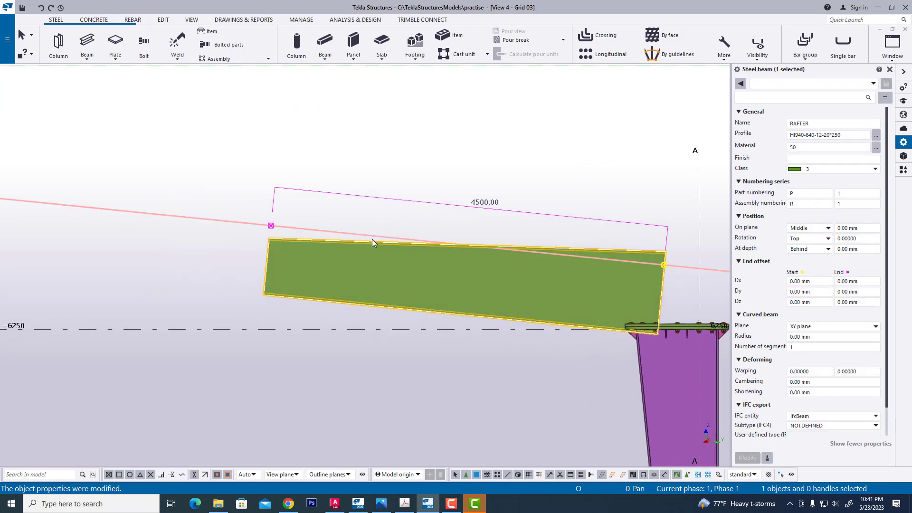
middle_drag(372, 240, 348, 234)
middle_drag(471, 245, 388, 247)
right_click(533, 166)
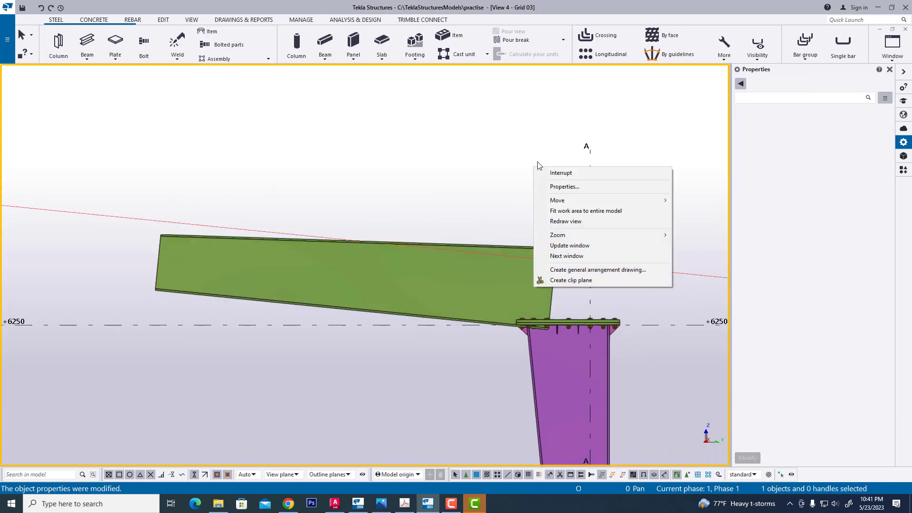
click(591, 221)
scroll(542, 283, up, 3)
click(560, 280)
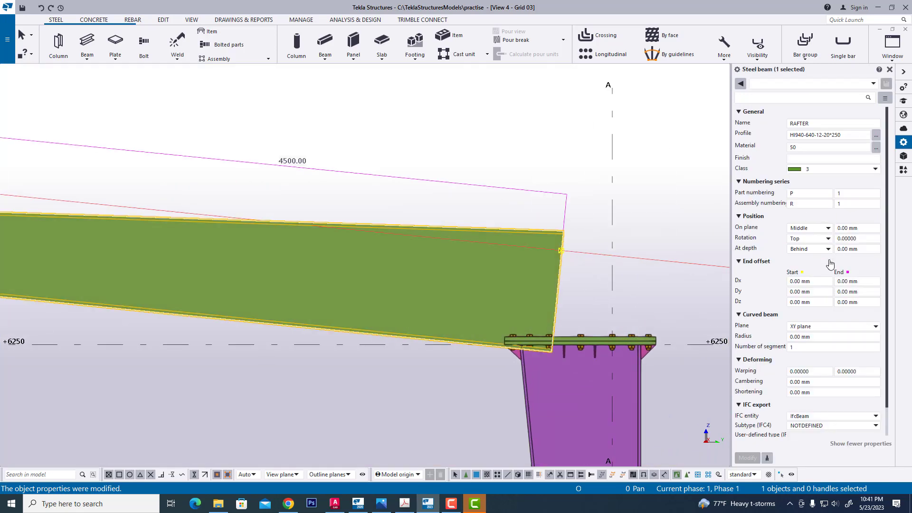
scroll(540, 241, down, 2)
click(565, 233)
- Change the tapered rafter's rotation to Below and apply it
click(549, 273)
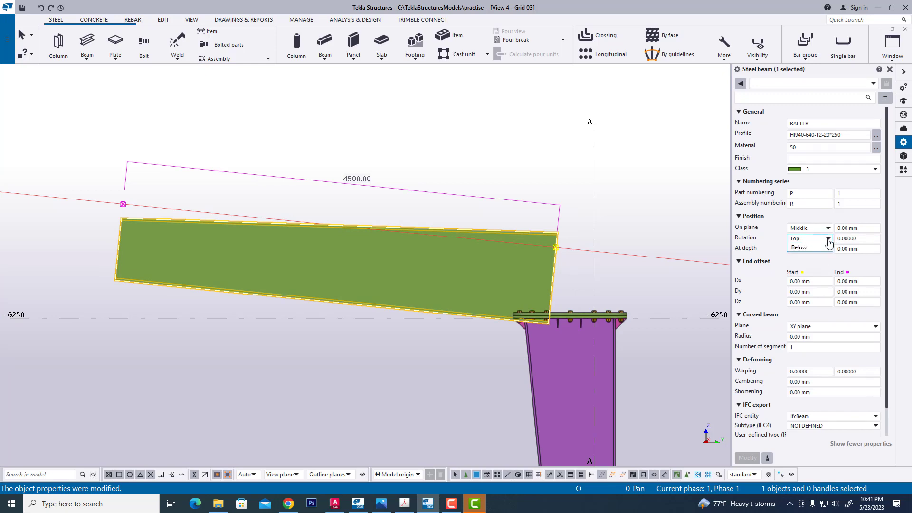
click(828, 241)
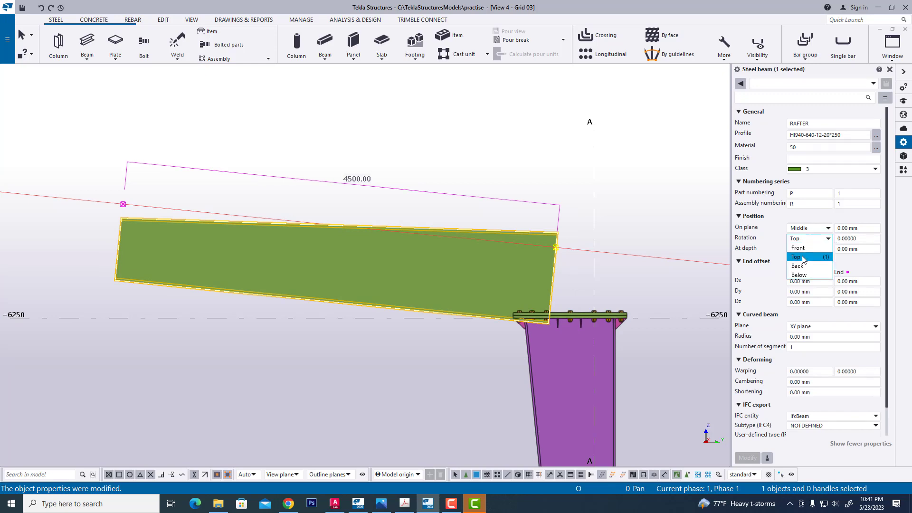
click(806, 276)
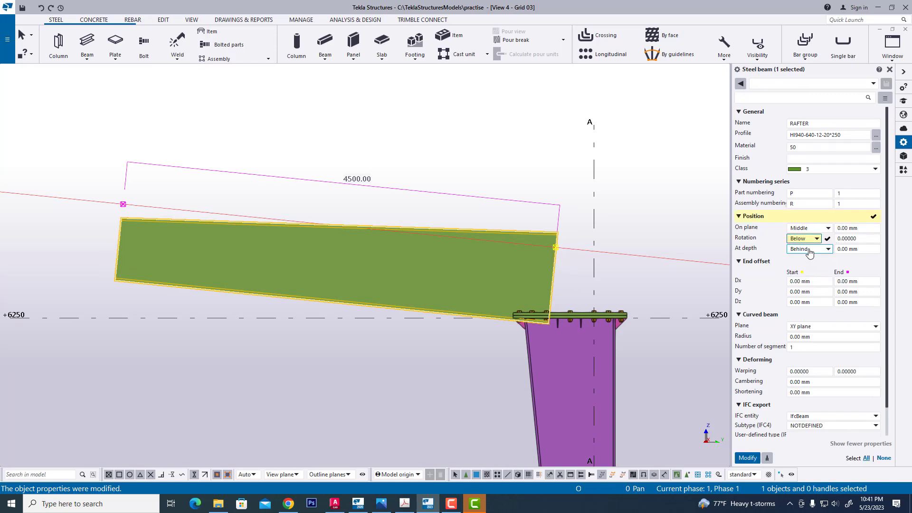
click(818, 254)
click(773, 234)
click(749, 459)
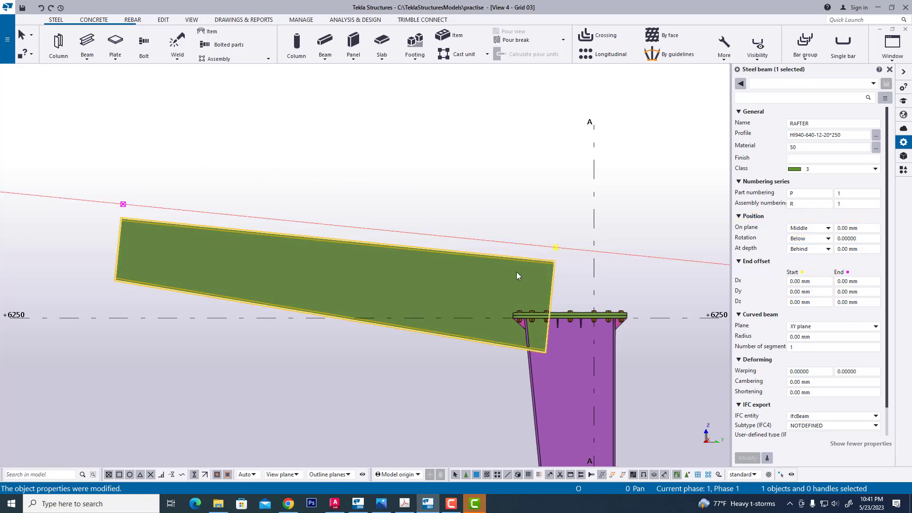
- Set the rafter's at-depth offset to -150 mm, apply it and redraw the view
right_click(467, 190)
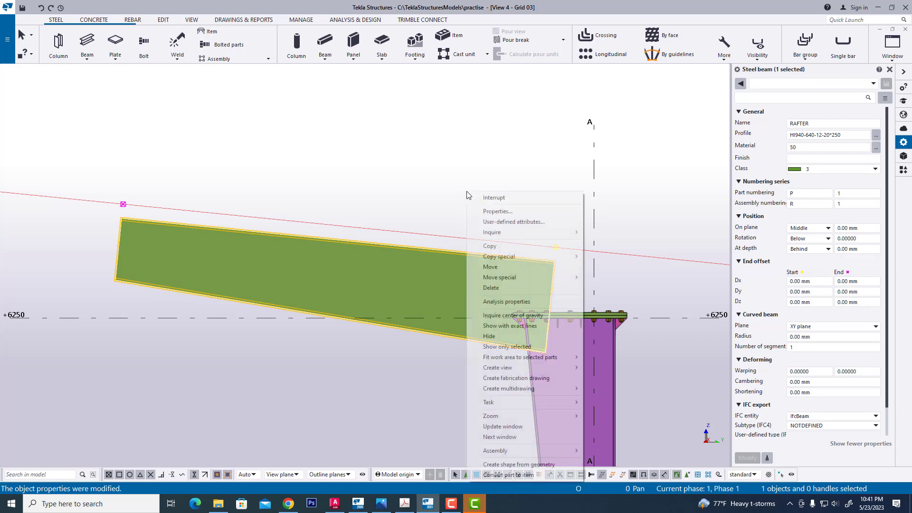
click(523, 247)
click(535, 261)
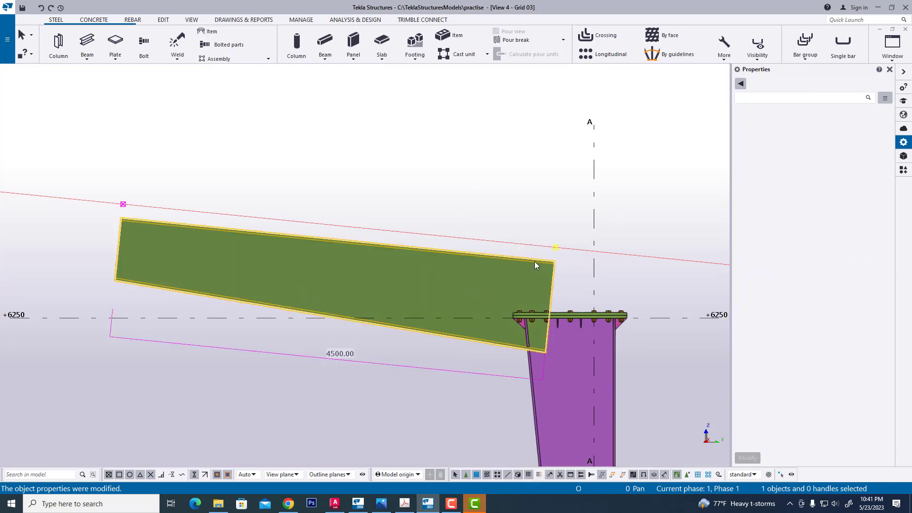
drag(860, 251, 682, 270)
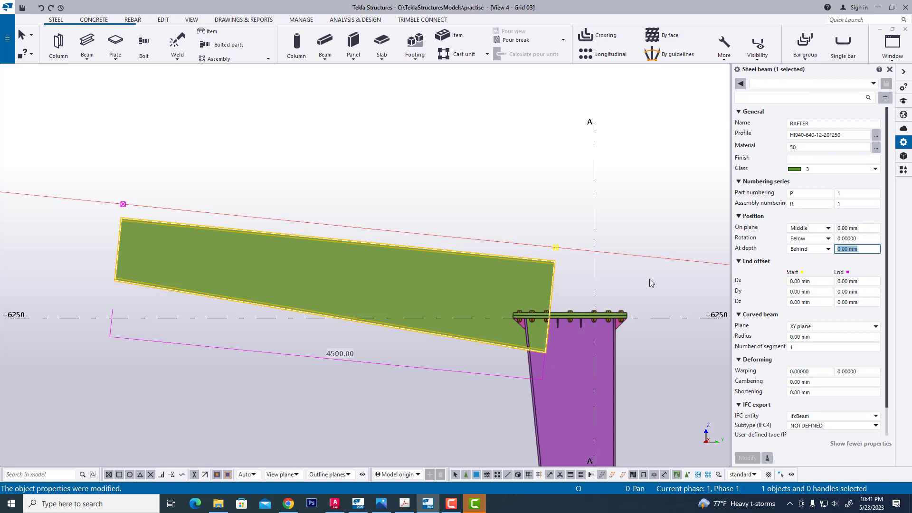
text(150)
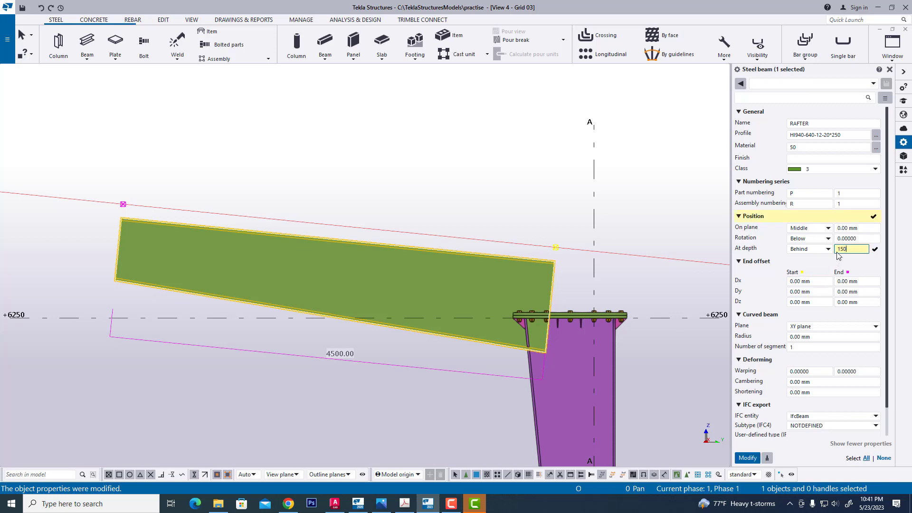
click(747, 457)
click(508, 204)
right_click(509, 202)
click(571, 255)
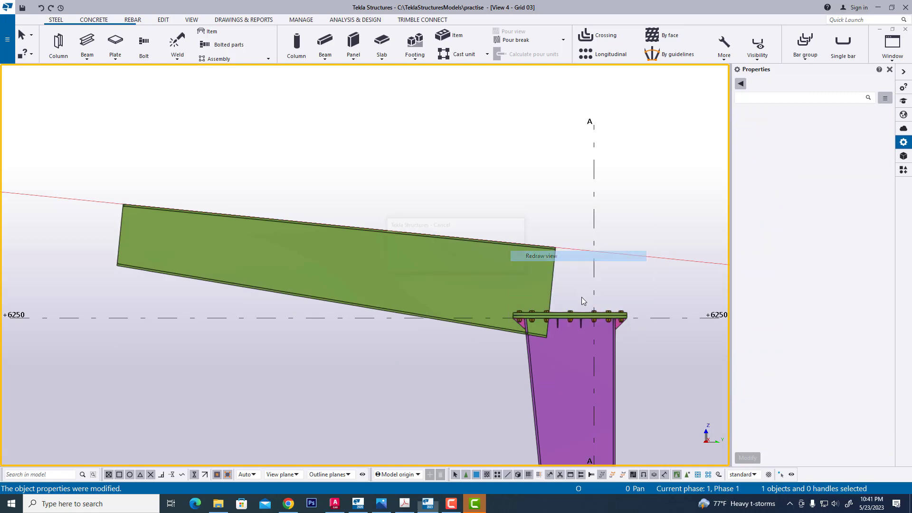
- Move the rafter from its lower end corner to the inner edge of the plates on top of the column
middle_drag(562, 269, 612, 257)
scroll(609, 257, up, 1)
click(596, 248)
right_click(524, 255)
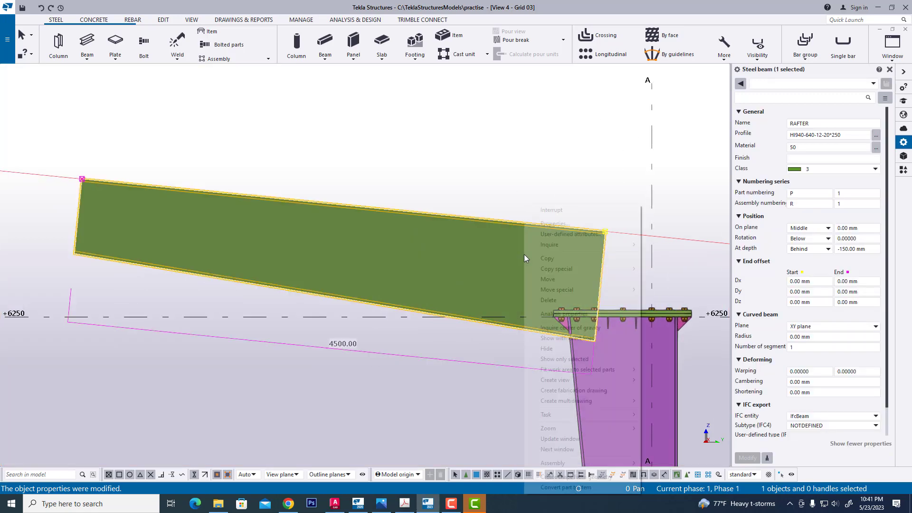
click(591, 279)
scroll(618, 358, up, 2)
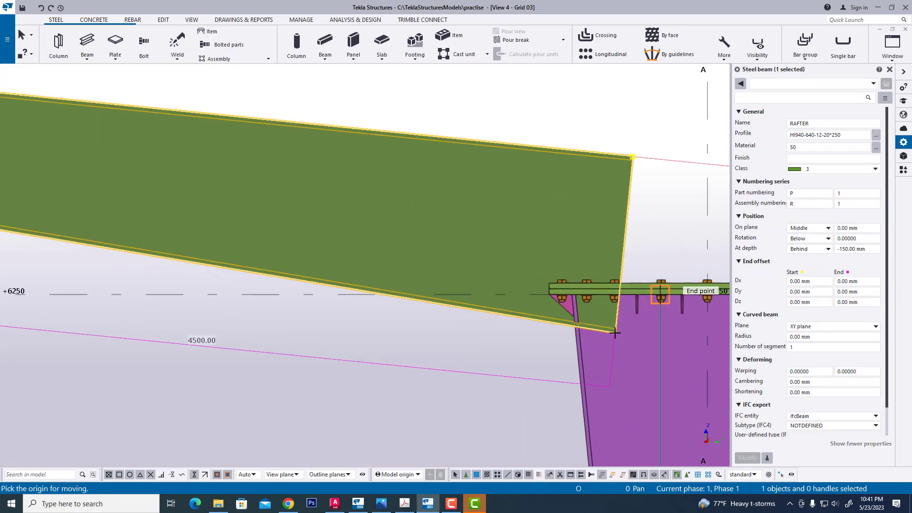
click(615, 332)
scroll(551, 275, up, 1)
click(542, 292)
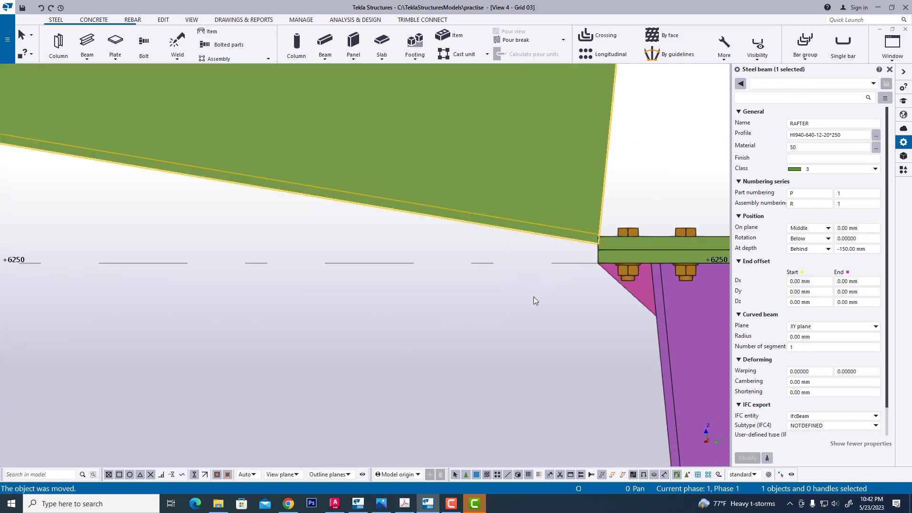
right_click(610, 191)
key(Escape)
- Move the rafter again so the inside corner of its bottom flange meets the upper cap plate's inner top corner
scroll(597, 227, up, 3)
scroll(598, 228, up, 3)
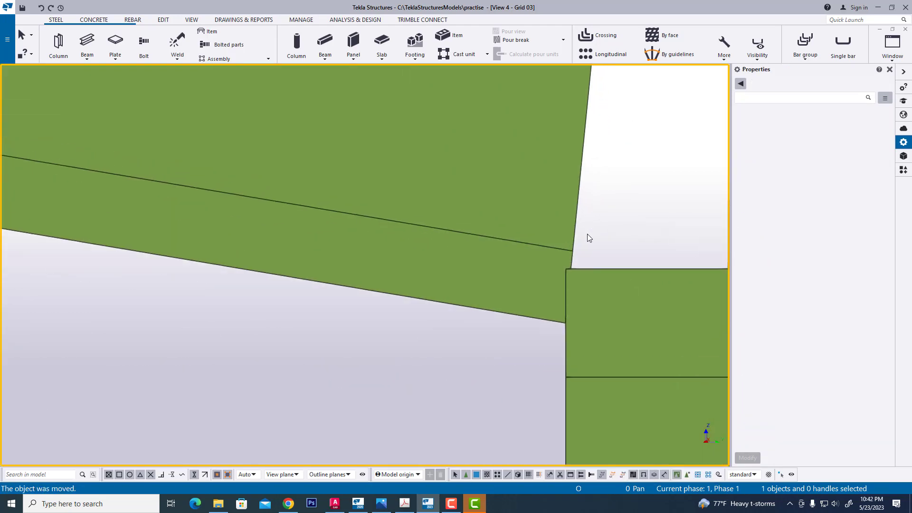
right_click(519, 198)
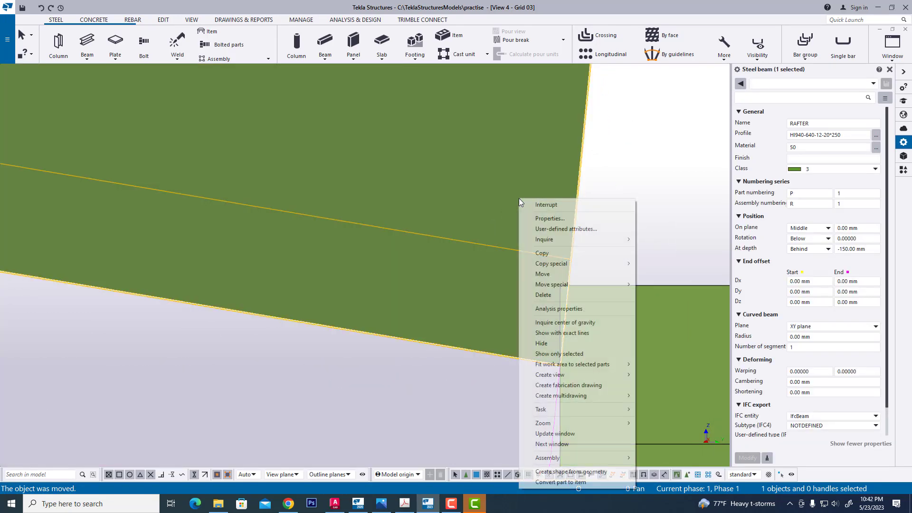
click(544, 274)
click(570, 259)
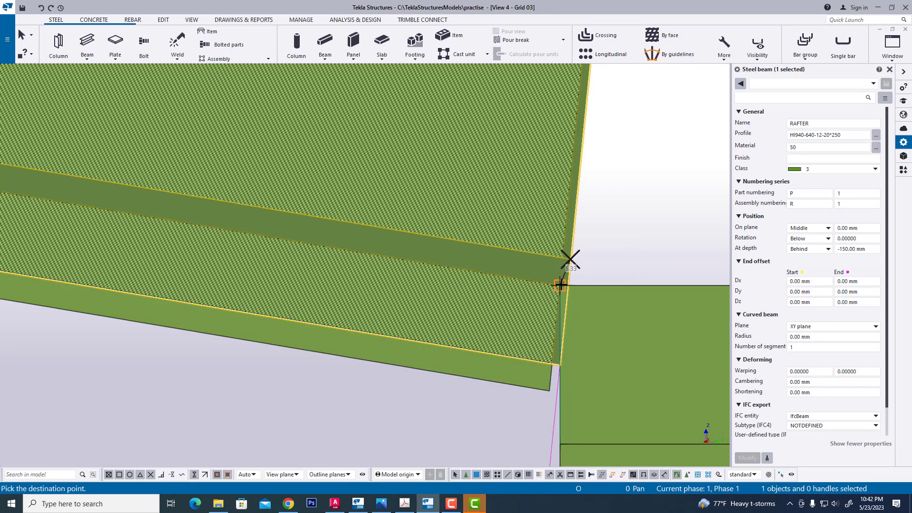
click(561, 283)
right_click(589, 209)
click(614, 179)
scroll(502, 297, down, 2)
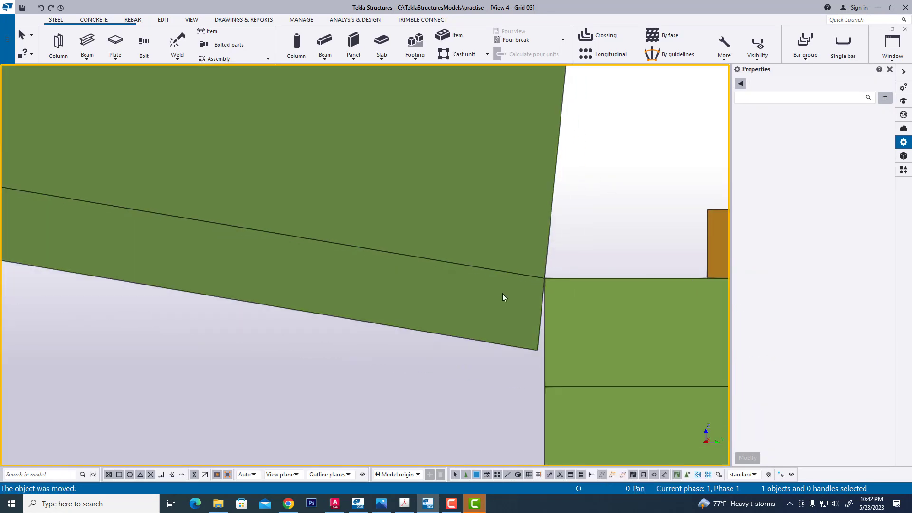
scroll(532, 299, up, 6)
scroll(531, 299, down, 2)
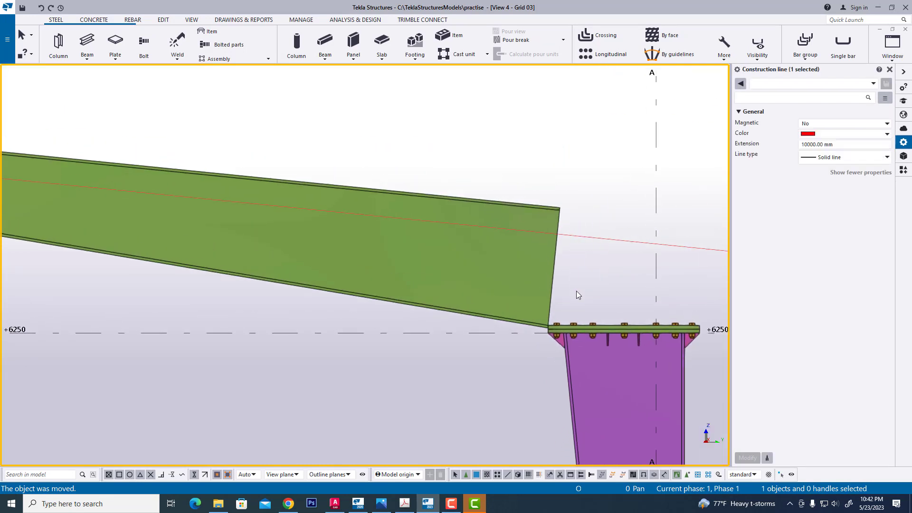
- Delete the old slope construction line that crosses the rafter
click(583, 247)
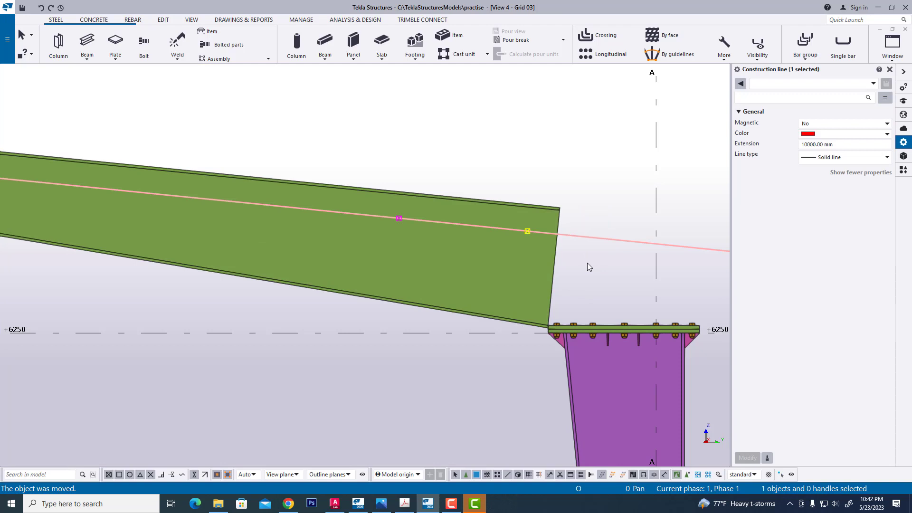
key(Delete)
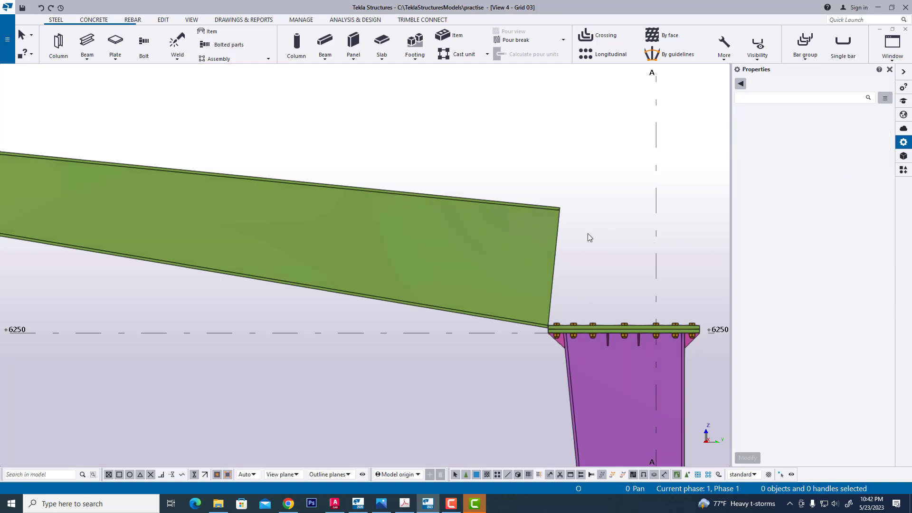
scroll(525, 246, down, 3)
scroll(486, 272, up, 4)
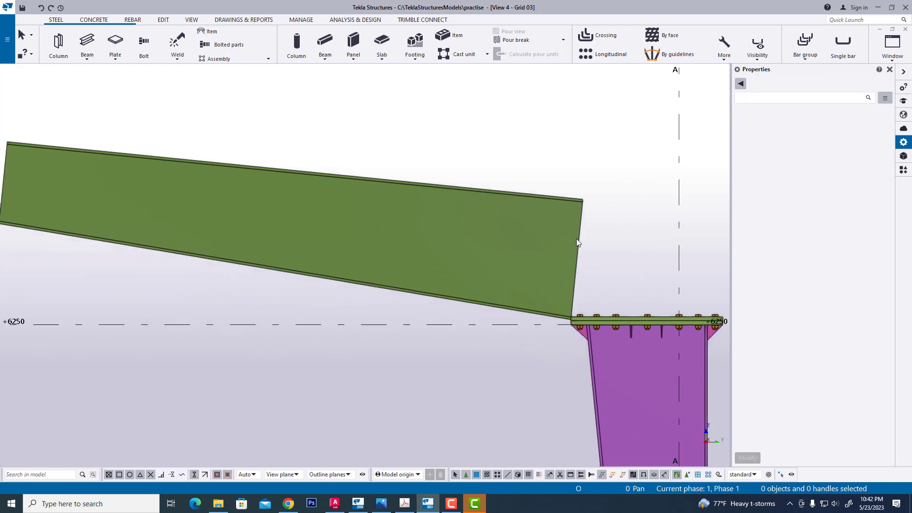
scroll(577, 238, down, 2)
scroll(456, 223, up, 1)
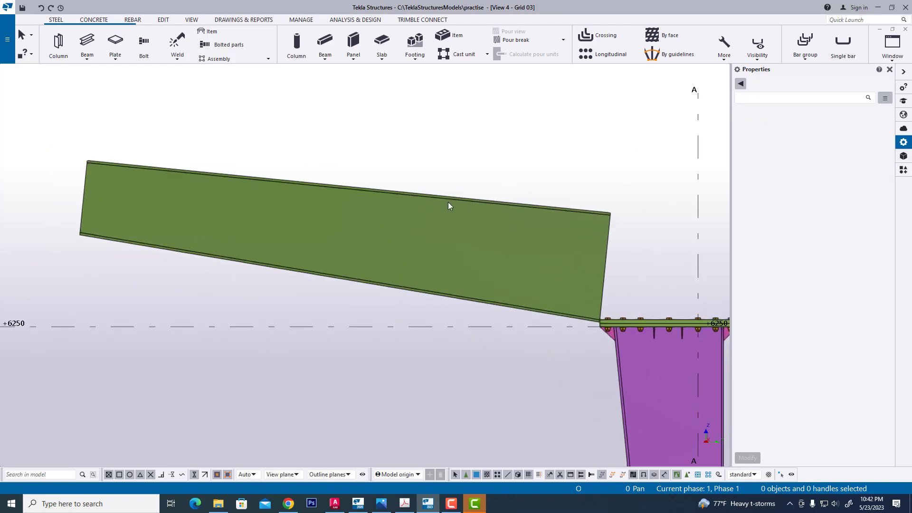
middle_drag(631, 182, 629, 197)
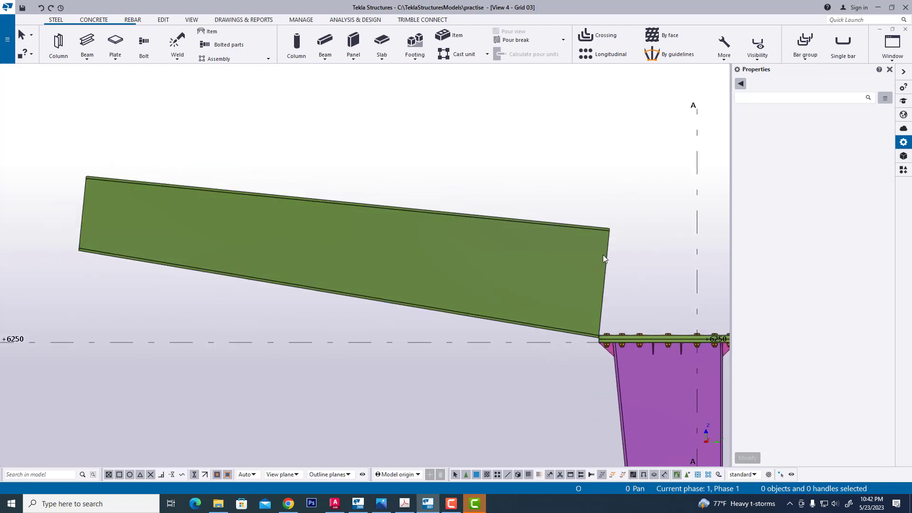
scroll(585, 232, up, 2)
middle_drag(602, 254, 533, 243)
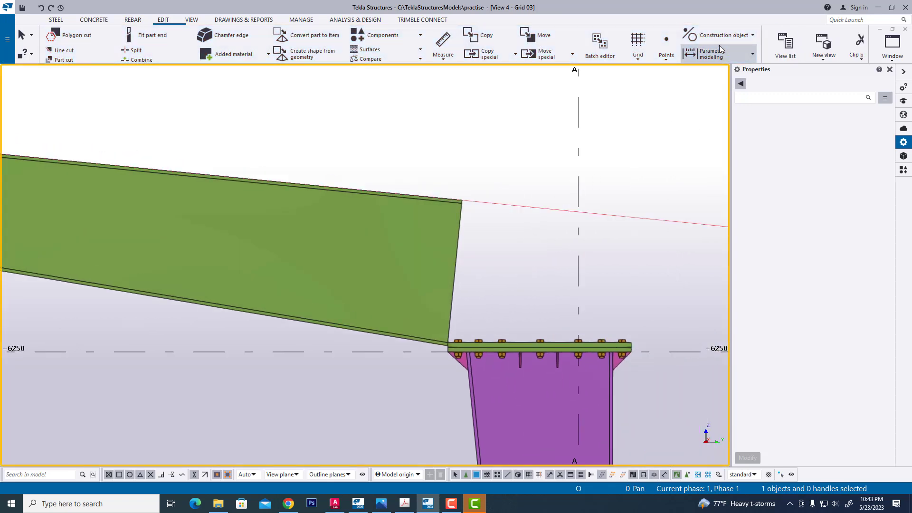
- Draw a vertical construction line along the column's outer flange face, ending at the underside of the cap plate
click(717, 38)
click(713, 56)
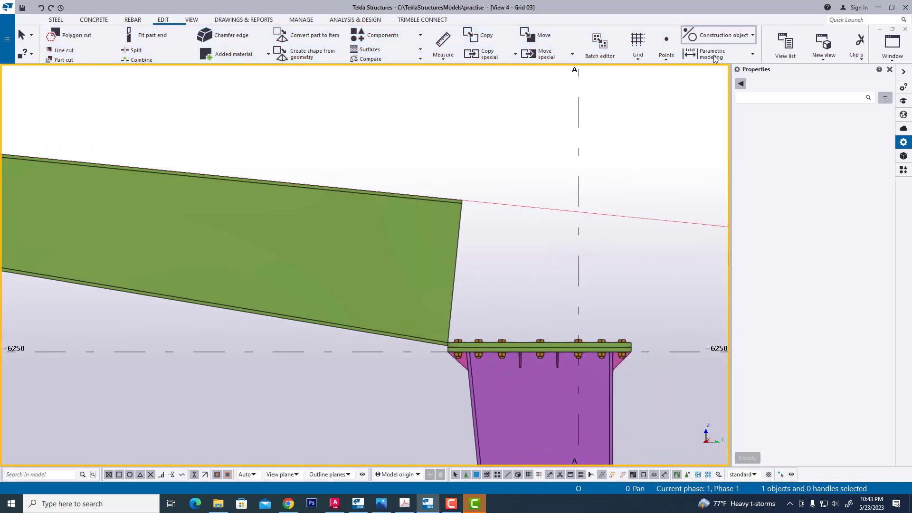
middle_drag(627, 339, 602, 267)
scroll(610, 347, up, 2)
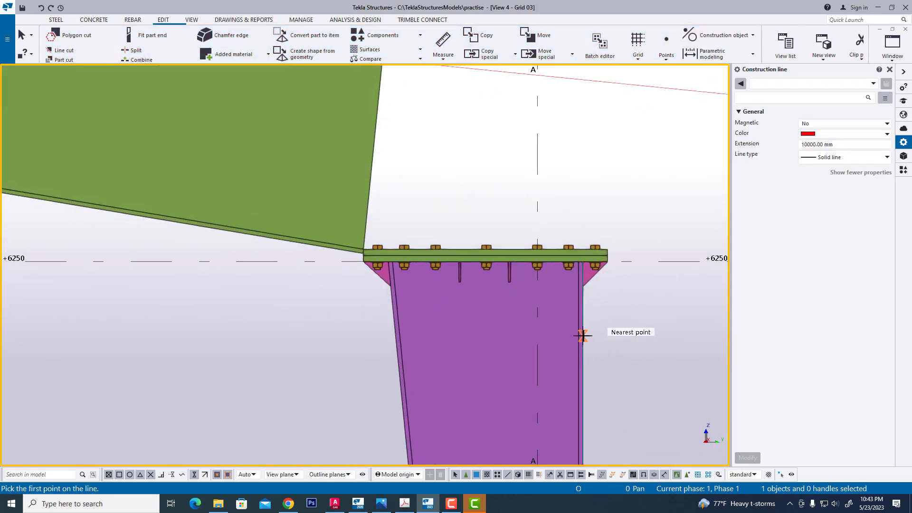
click(582, 335)
scroll(602, 264, up, 2)
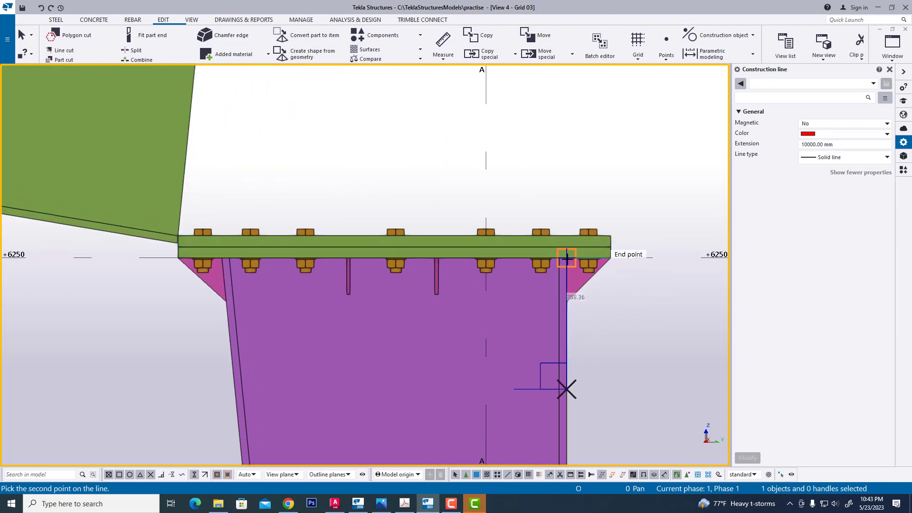
click(567, 258)
right_click(589, 176)
click(617, 182)
scroll(627, 218, down, 3)
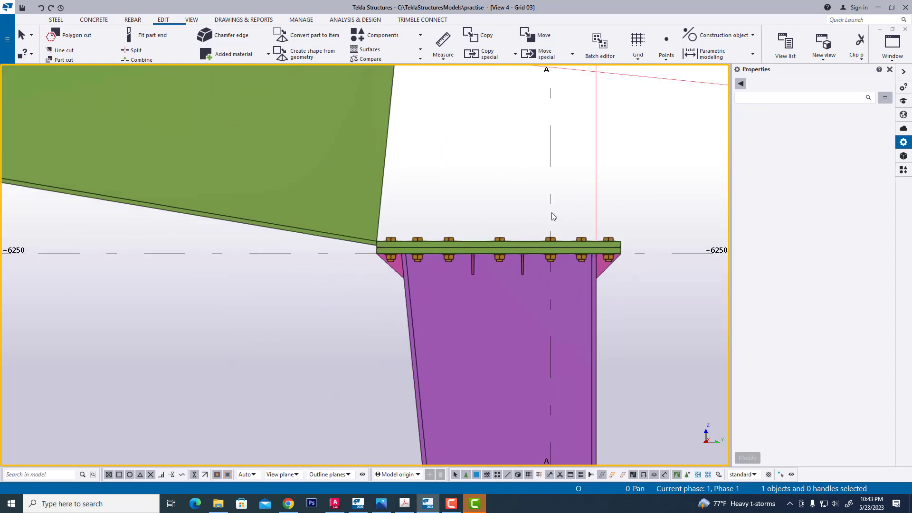
- Create a steel beam along the slope line, from the rafter's top end corner to the vertical construction line at the column's outer flange
scroll(551, 212, down, 1)
middle_drag(551, 212, 573, 327)
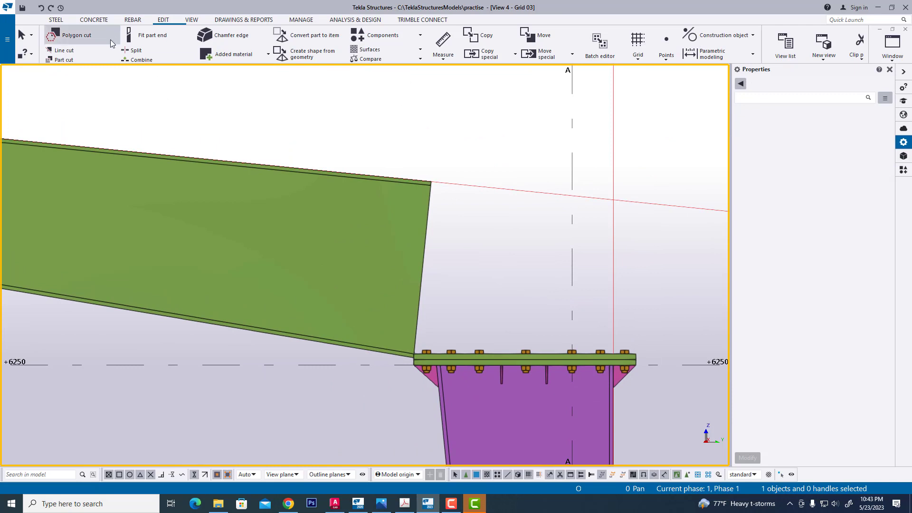
click(56, 20)
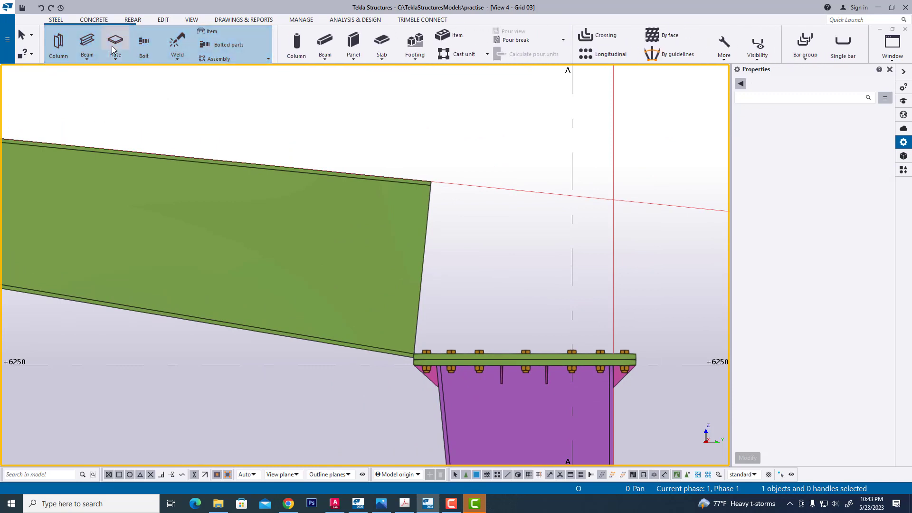
click(87, 42)
scroll(408, 162, up, 2)
click(456, 173)
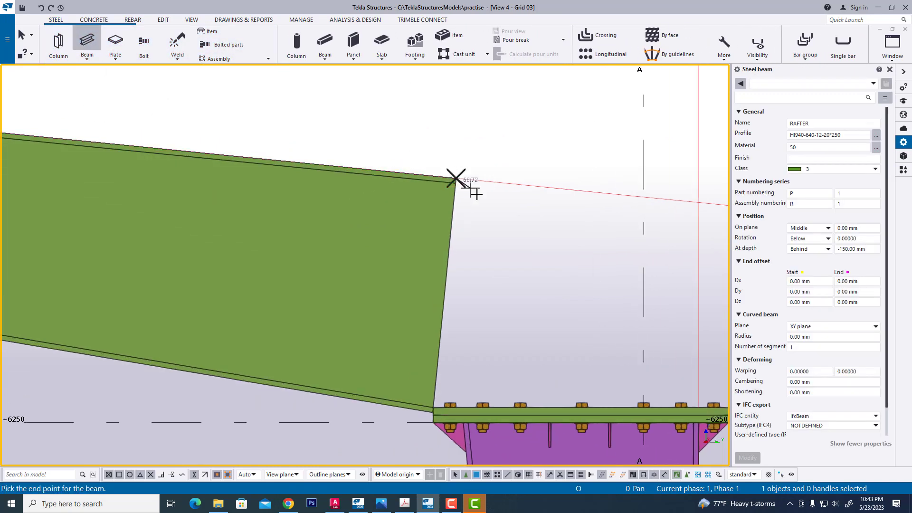
middle_drag(472, 191, 350, 224)
click(545, 223)
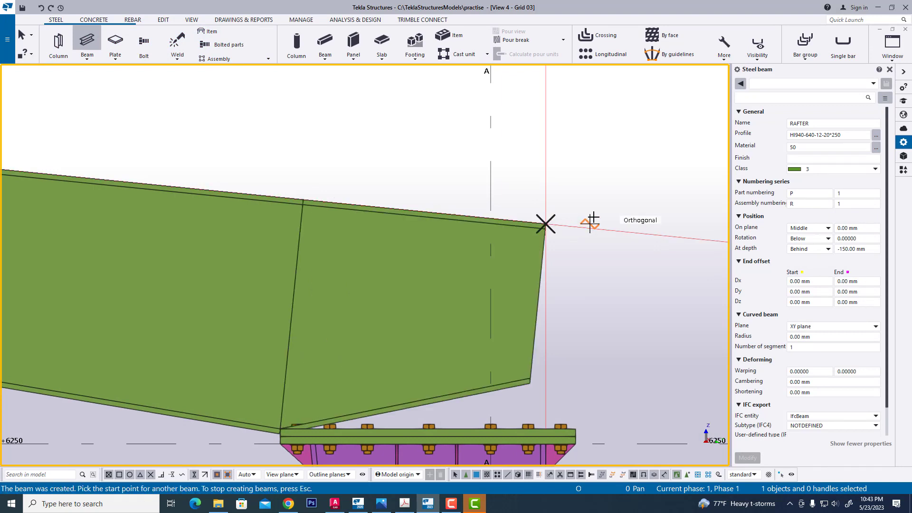
right_click(586, 165)
click(612, 172)
middle_drag(587, 259, 572, 222)
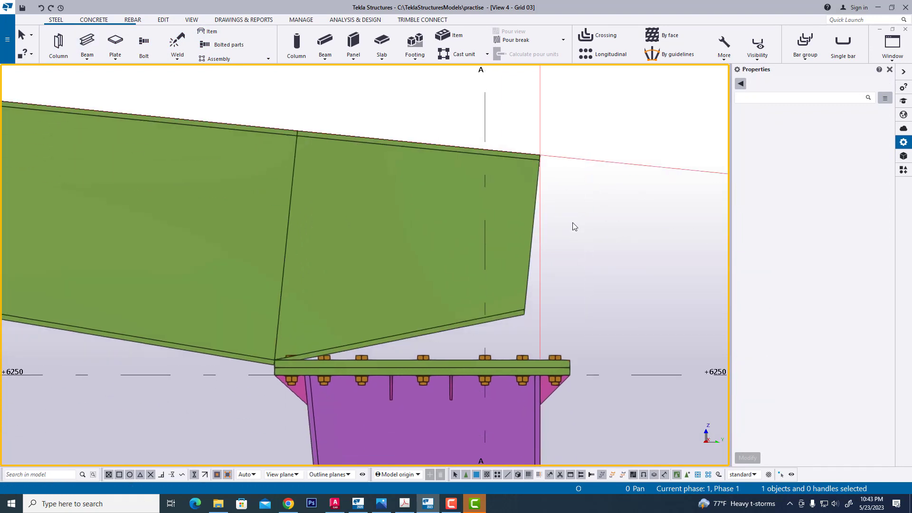
- Check the upper cap plate's profile and change the new beam's profile to PL300*30
scroll(560, 357, up, 2)
click(541, 362)
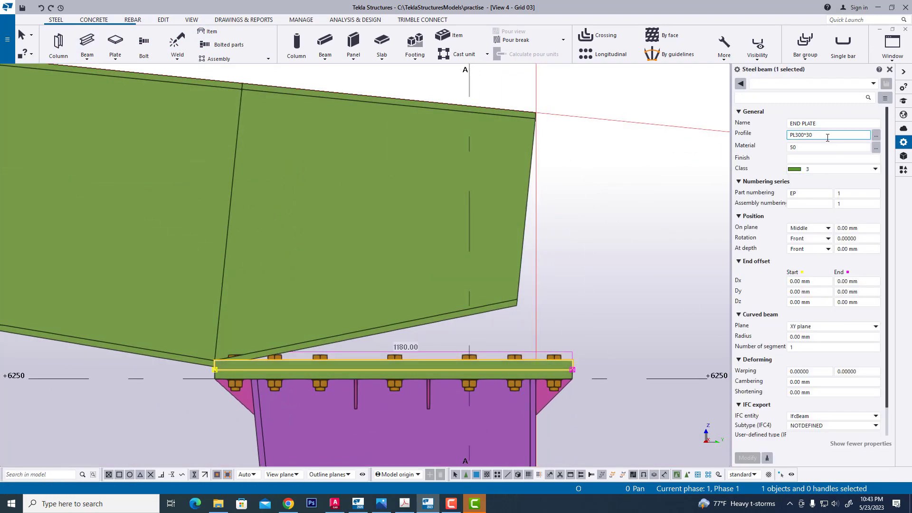
click(523, 205)
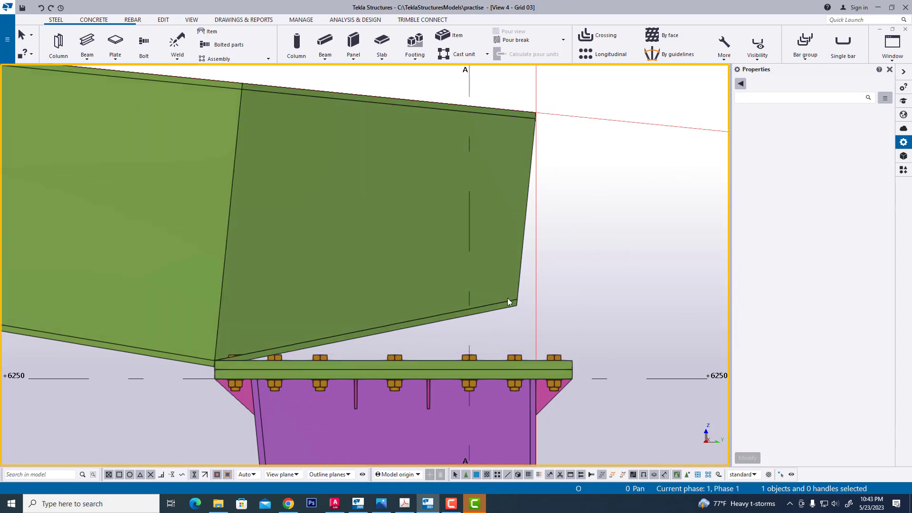
click(839, 138)
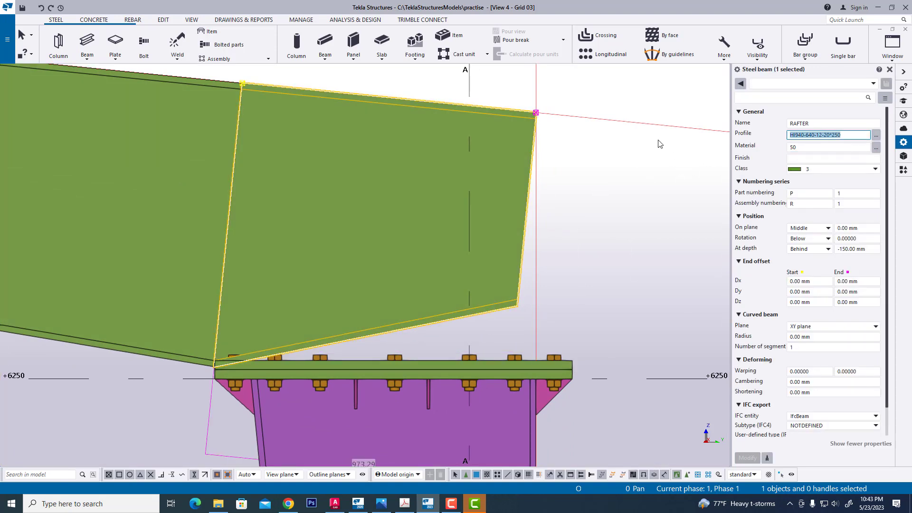
text(PL300*30)
click(747, 457)
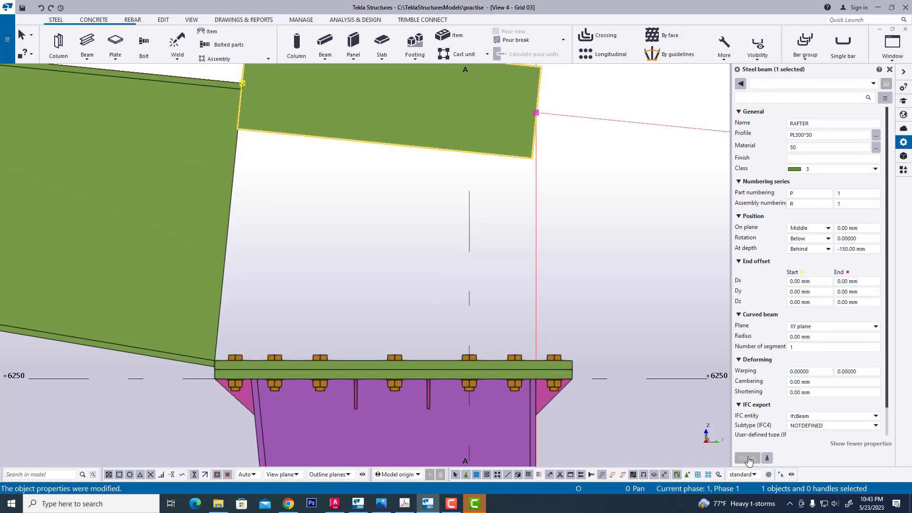
- Set the new plate's rotation to Front and its depth offset to 0 mm so it lies under the slope line
middle_drag(498, 227, 513, 297)
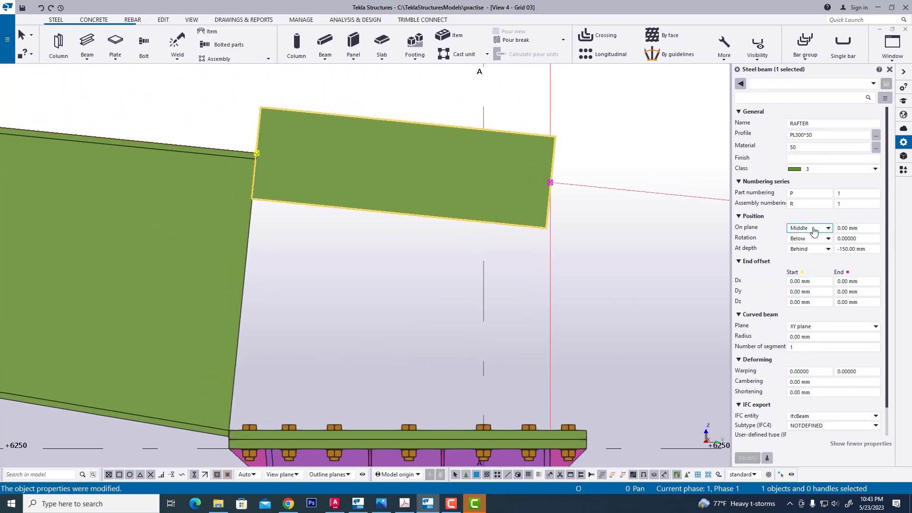
click(813, 239)
click(803, 246)
click(755, 458)
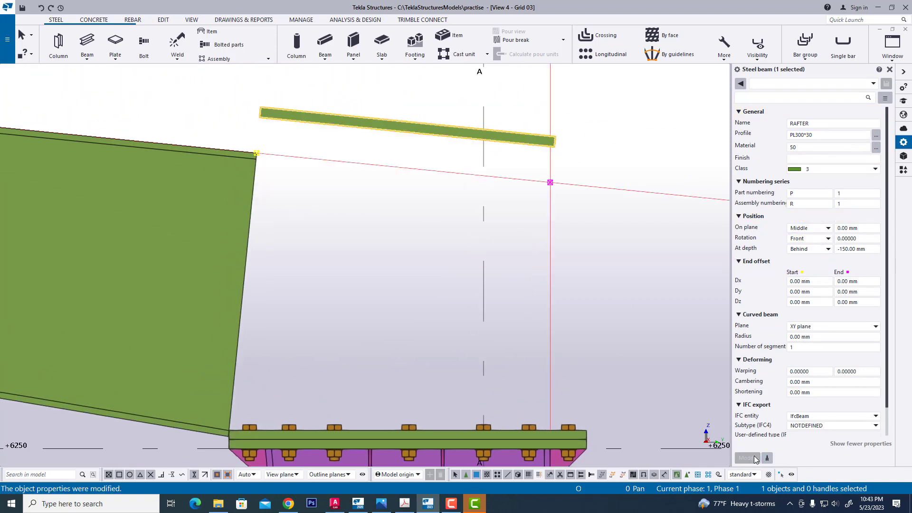
middle_drag(583, 238, 593, 270)
triple_click(871, 249)
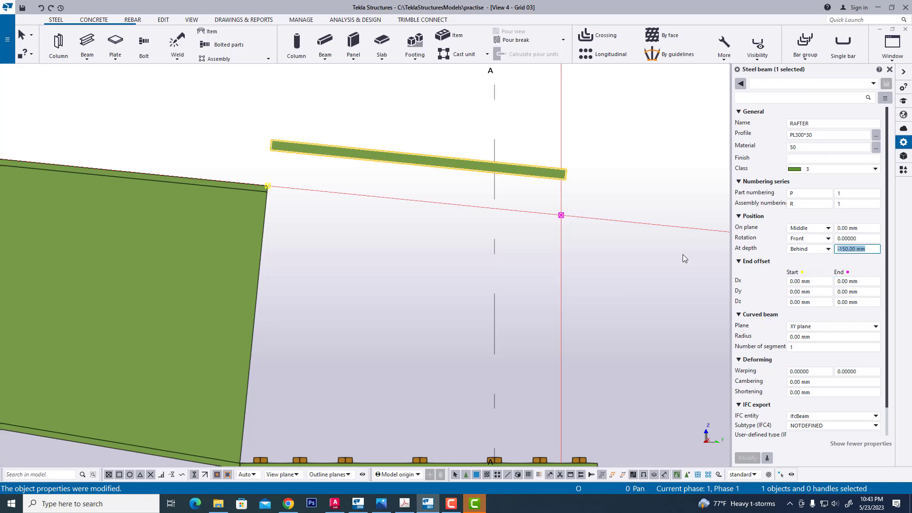
text(0)
click(748, 458)
scroll(397, 234, up, 2)
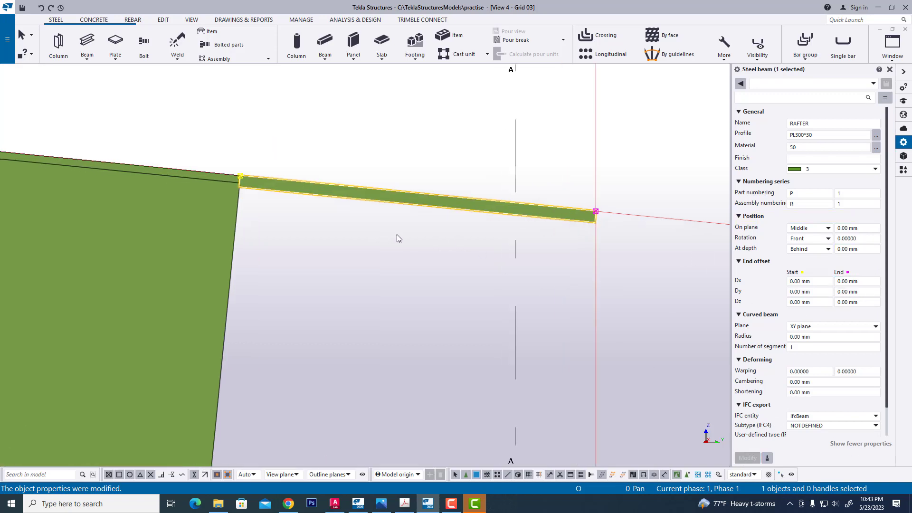
- Compare the new top plate's profile with the profile of the adjoining rafter
click(607, 271)
scroll(569, 240, up, 2)
click(572, 224)
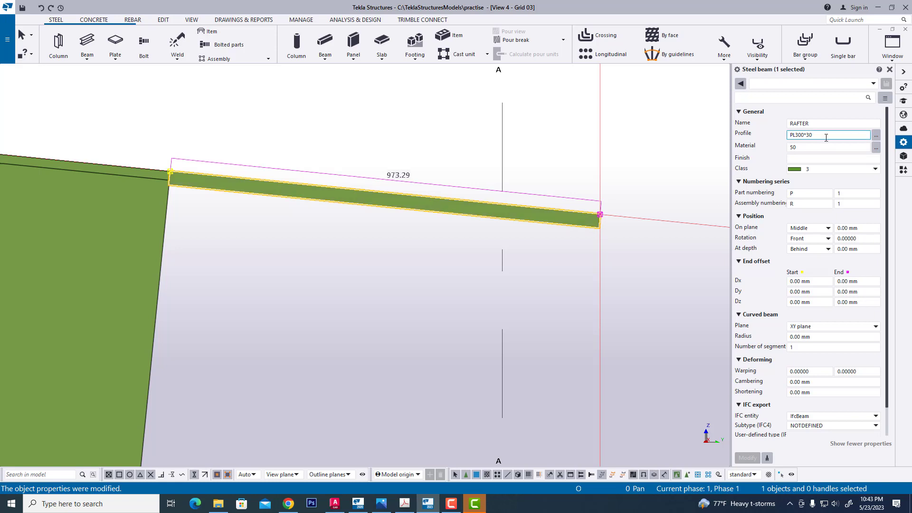
click(356, 280)
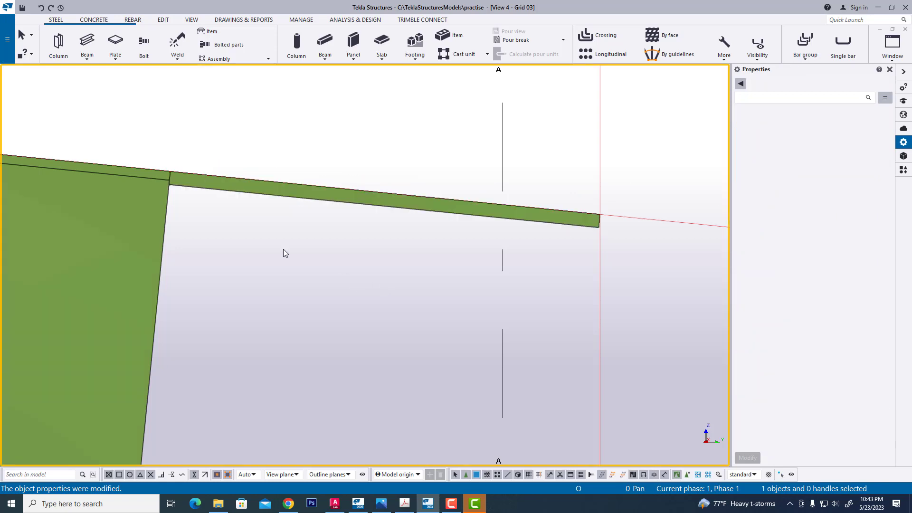
click(166, 223)
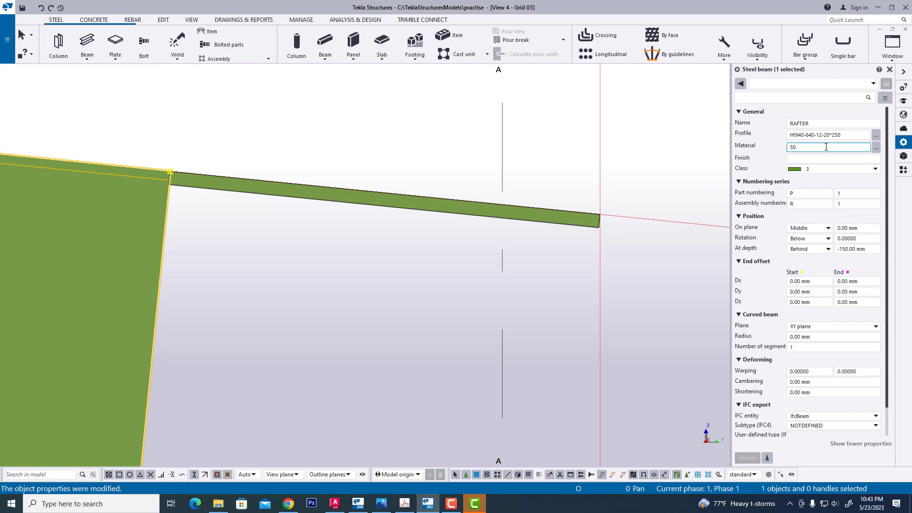